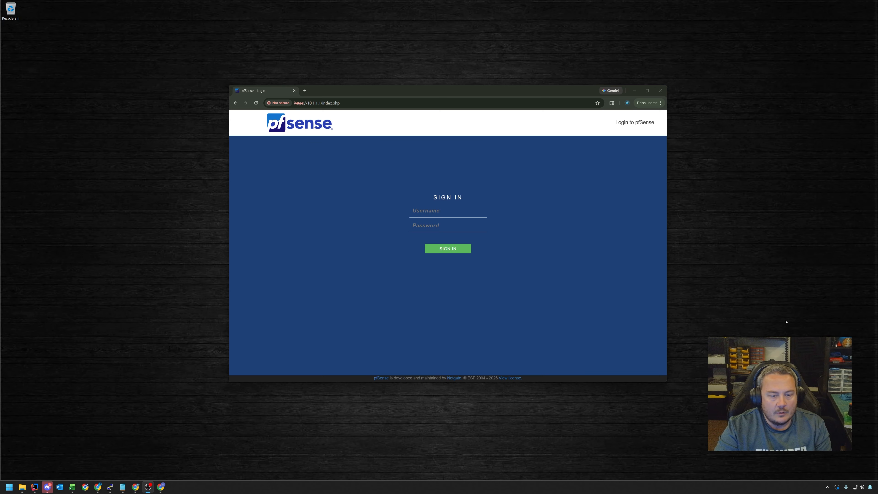
Sign in to pfSense as admin, resubmitting the login with a new token past the CSRF error
{"action": "left_click", "coordinate": [433, 210]}
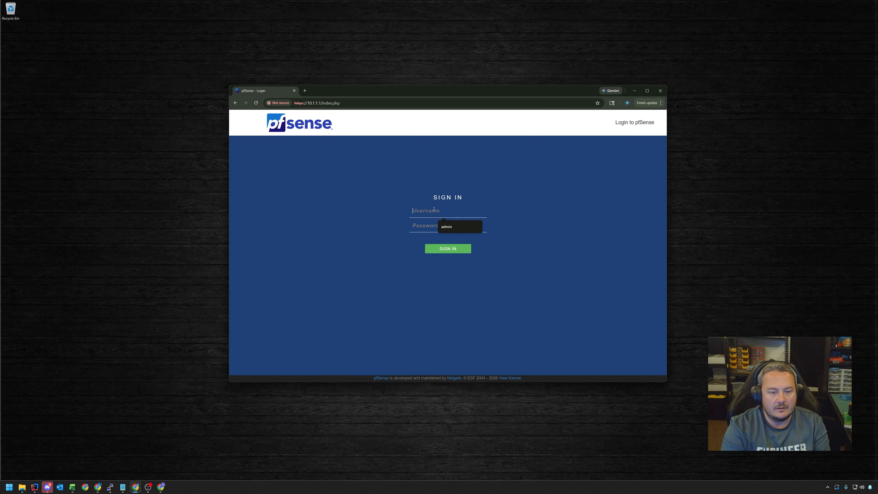
{"action": "type", "text": "admin"}
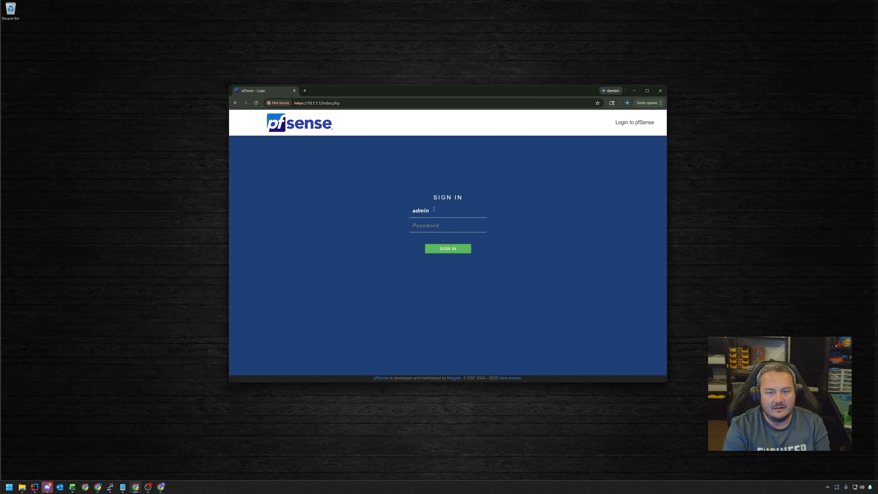
{"action": "type", "text": "pfsense"}
{"action": "key", "text": "Return"}
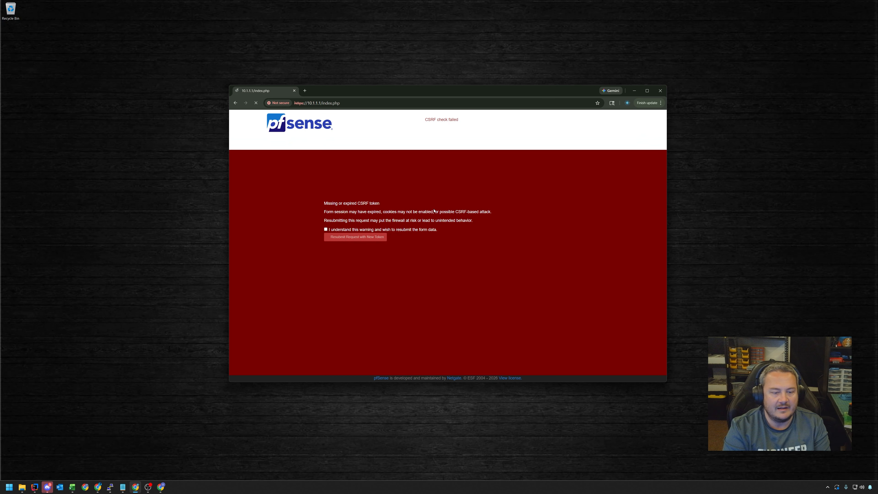
{"action": "left_click", "coordinate": [325, 230]}
{"action": "left_click", "coordinate": [368, 238]}
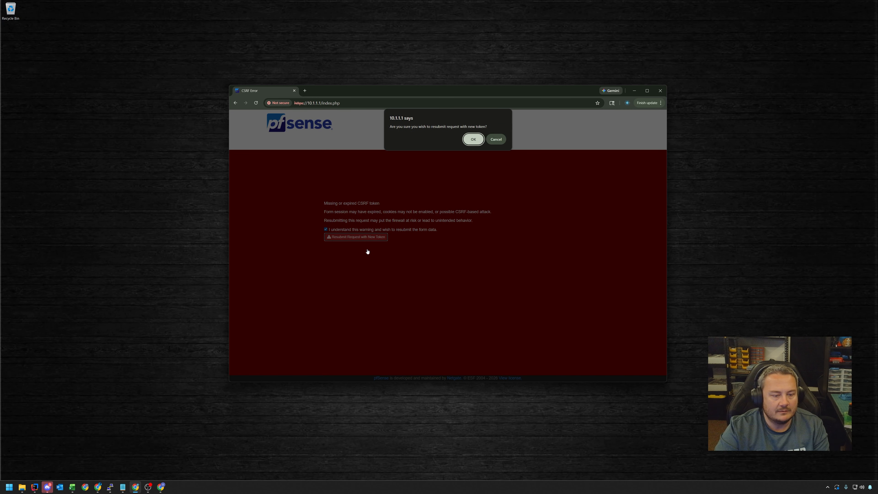
{"action": "left_click", "coordinate": [470, 135]}
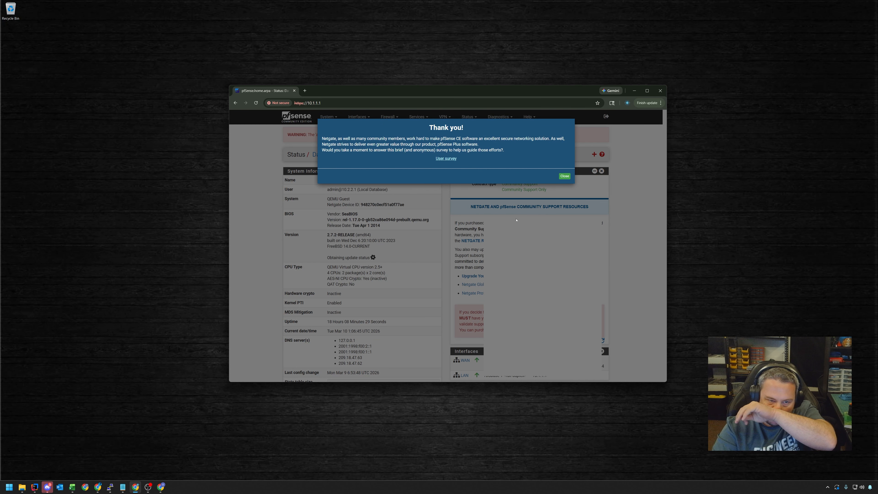
Dismiss the thank-you prompt and open the update page for available version 2.8.1
{"action": "left_click", "coordinate": [565, 176]}
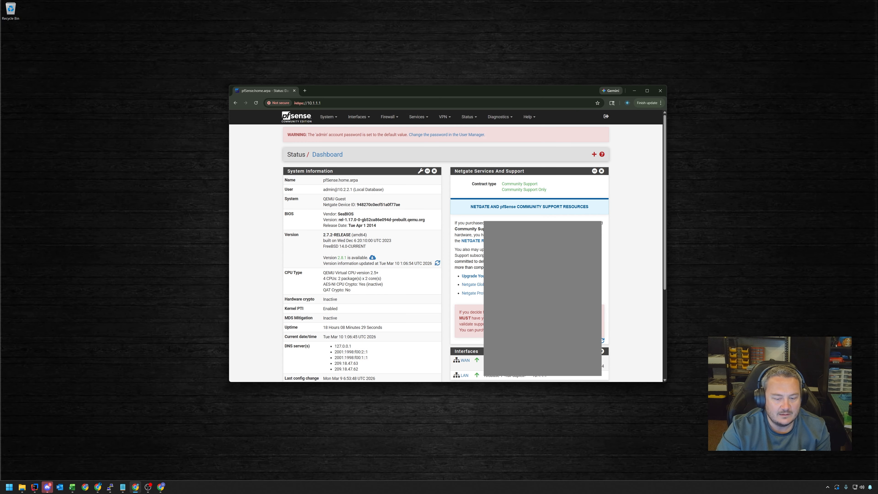
{"action": "scroll", "coordinate": [446, 246], "scroll_direction": "down", "scroll_amount": 4}
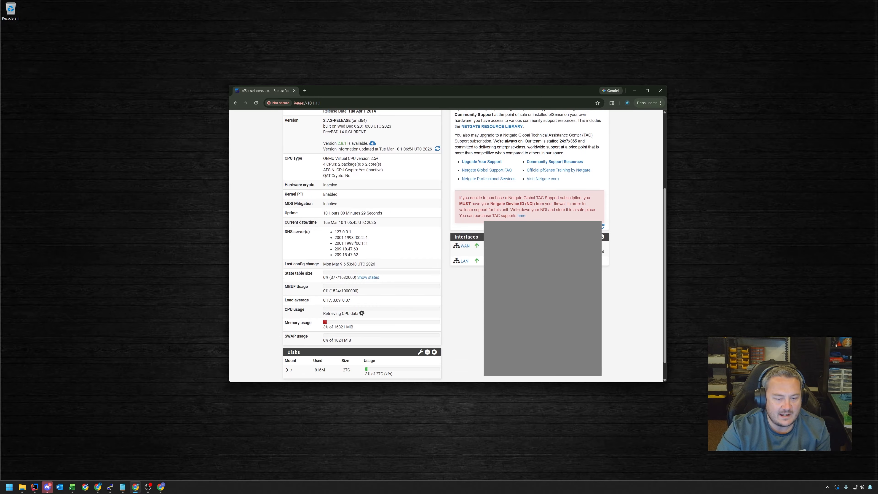
{"action": "scroll", "coordinate": [446, 245], "scroll_direction": "up", "scroll_amount": 4}
{"action": "scroll", "coordinate": [446, 246], "scroll_direction": "down", "scroll_amount": 4}
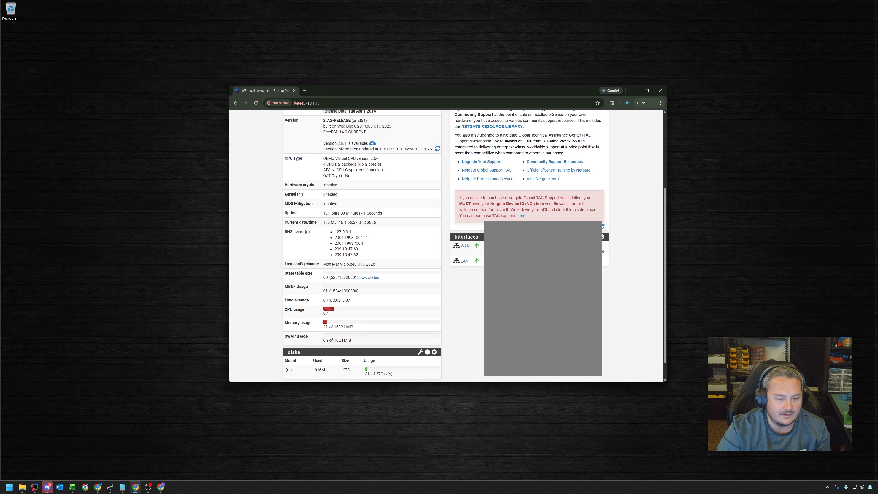
{"action": "scroll", "coordinate": [441, 250], "scroll_direction": "up", "scroll_amount": 4}
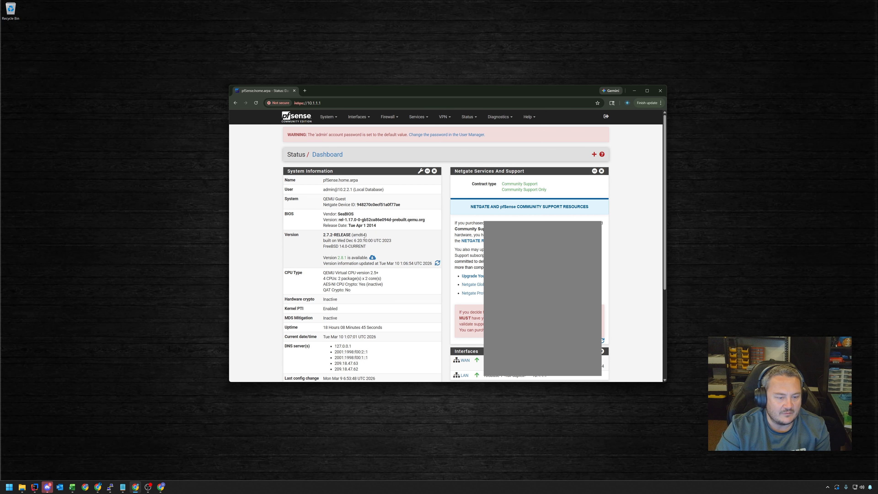
{"action": "left_click", "coordinate": [372, 257]}
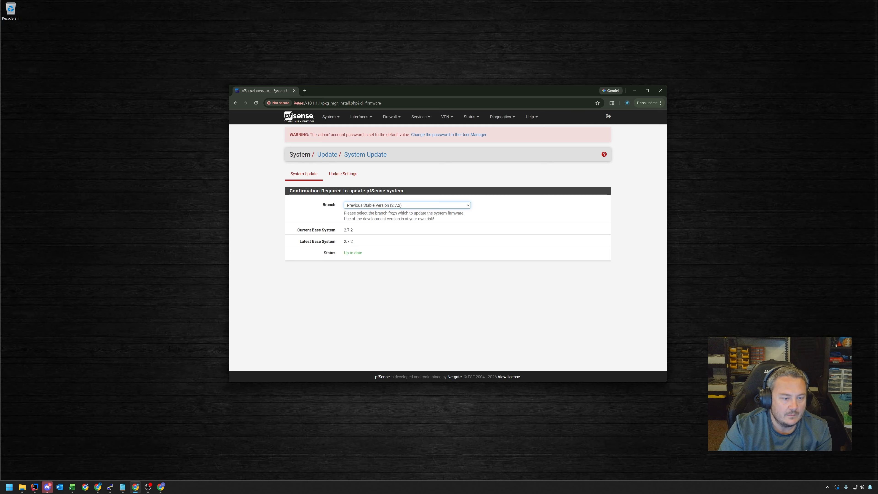
Select the Current Stable Version (2.8.1) branch and confirm the upgrade
{"action": "left_click", "coordinate": [354, 205]}
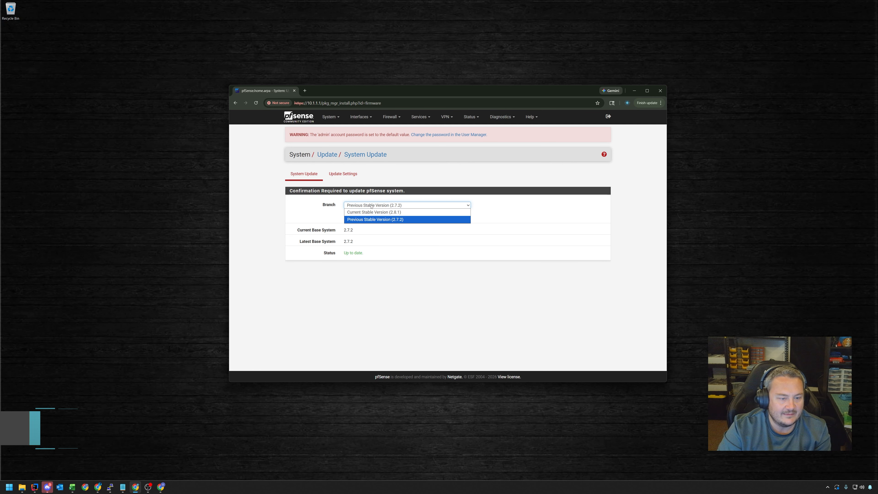
{"action": "left_click", "coordinate": [373, 212]}
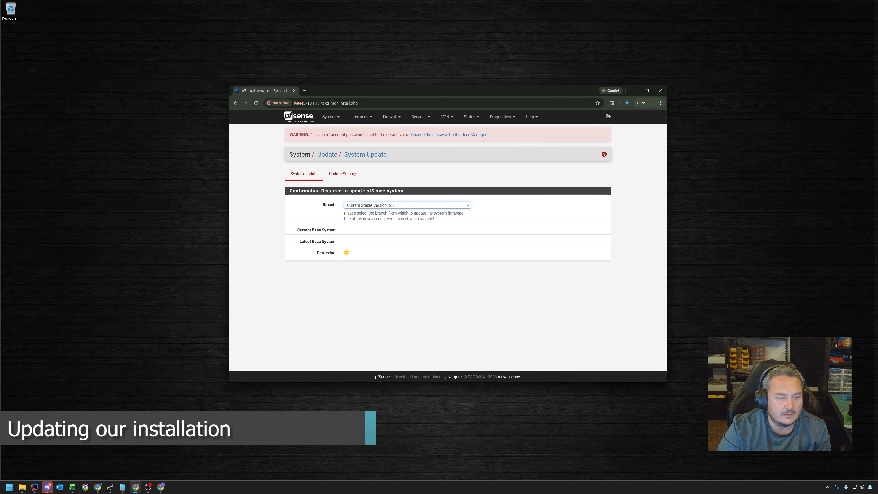
{"action": "left_click", "coordinate": [349, 255]}
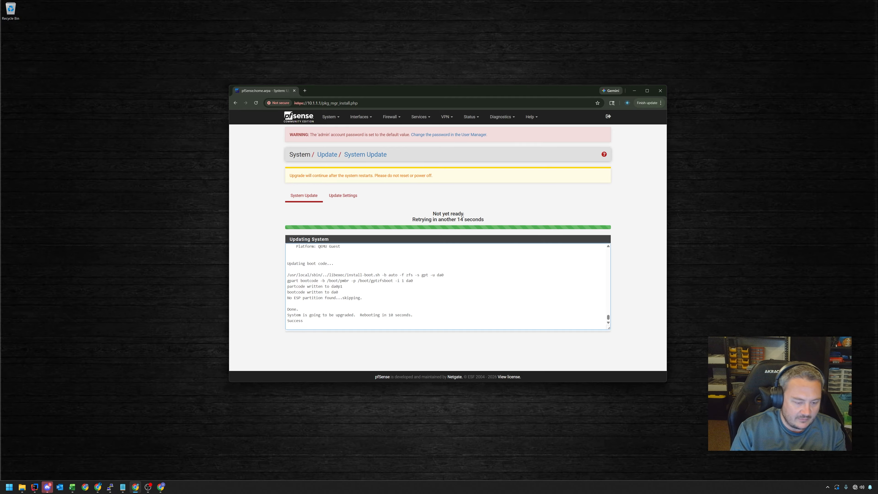
Run a continuous ping to 10.1.1.1 in Command Prompt while the firewall reboots
{"action": "key", "text": "Return"}
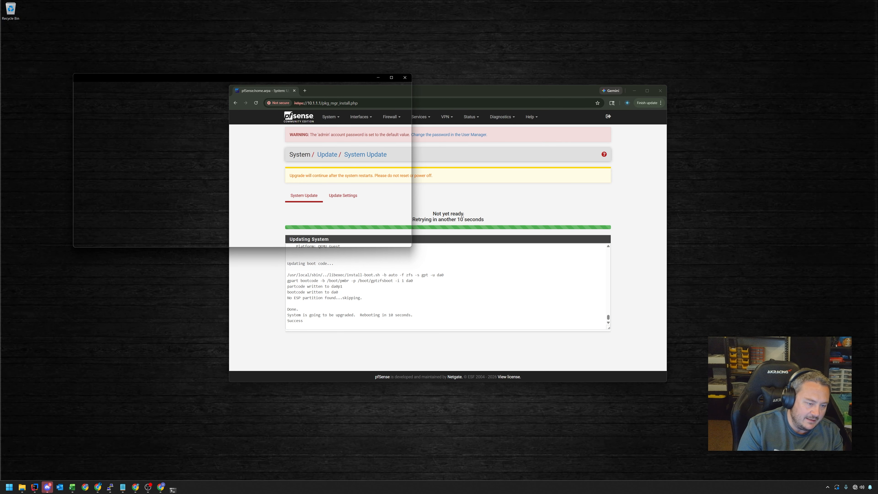
{"action": "type", "text": "ping 10.1.1.1"}
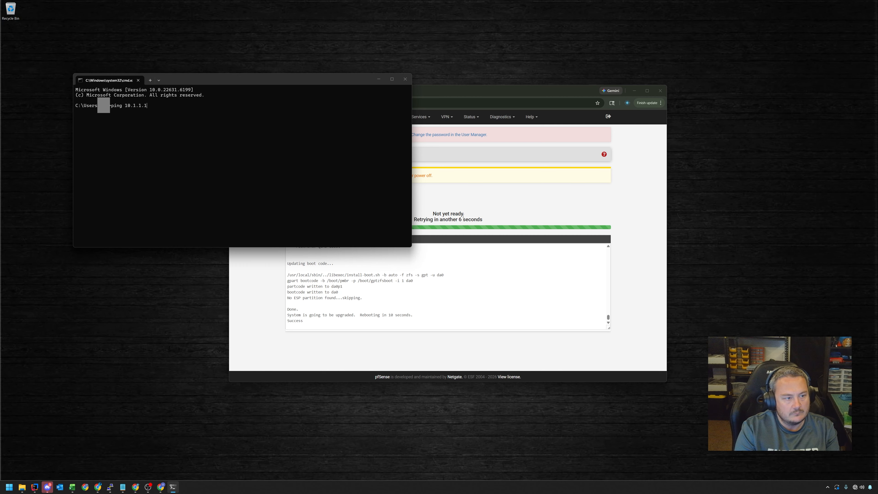
{"action": "key", "text": "Return"}
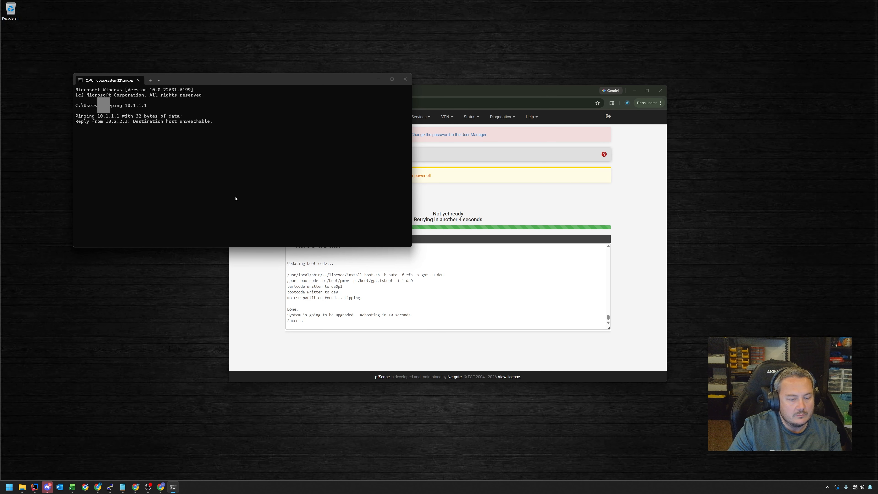
{"action": "left_click", "coordinate": [455, 94]}
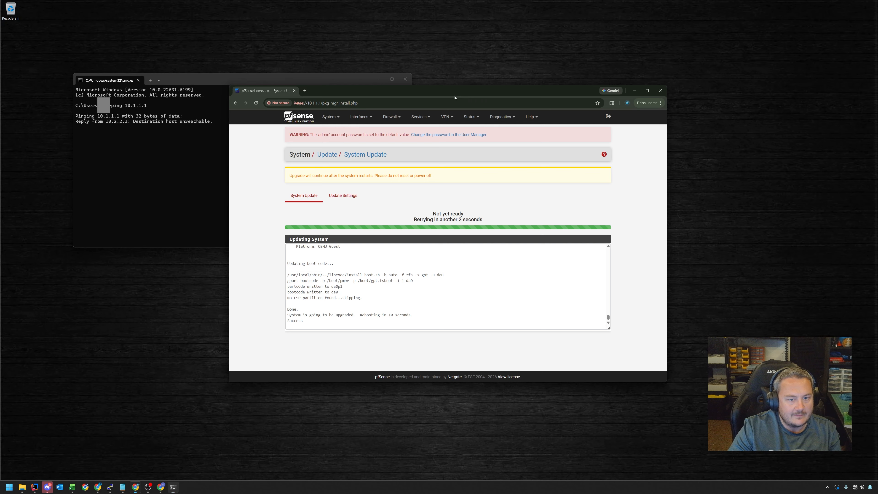
Load the 10.1.7.1 page in a new browser tab
{"action": "left_click", "coordinate": [305, 91]}
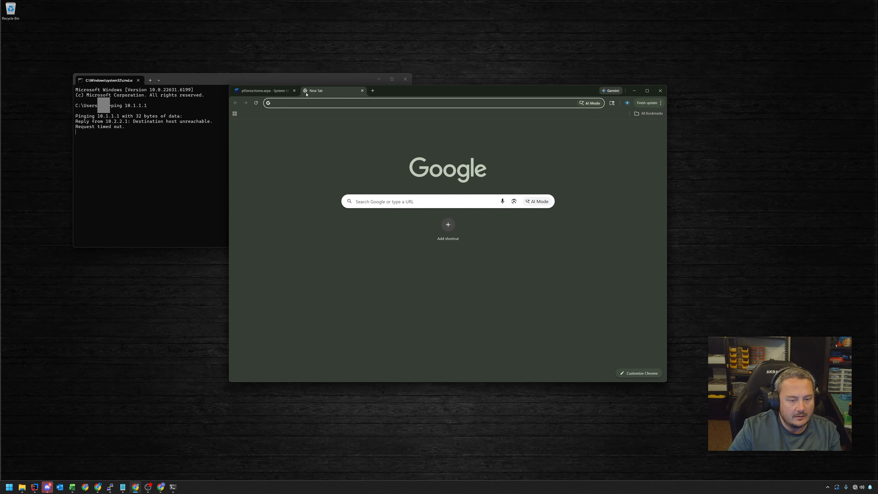
{"action": "type", "text": "10."}
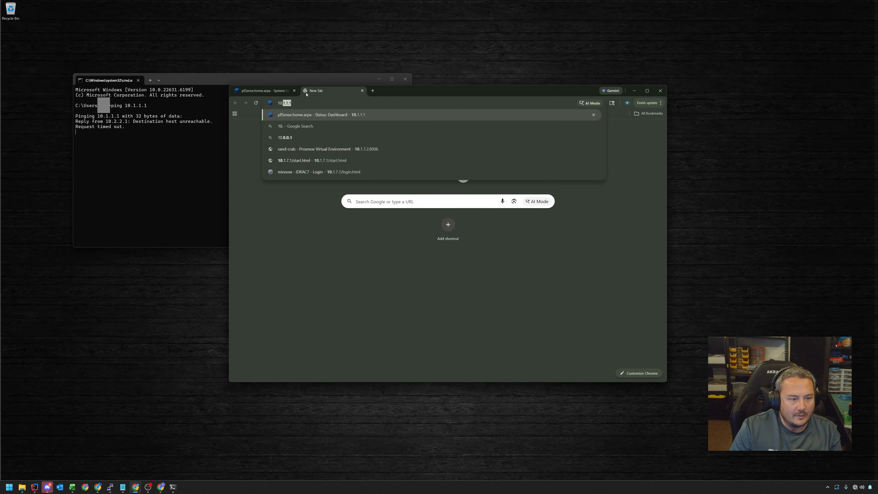
{"action": "key", "text": "Down"}
{"action": "key", "text": "Down"}
{"action": "key", "text": "Down"}
{"action": "key", "text": "Down"}
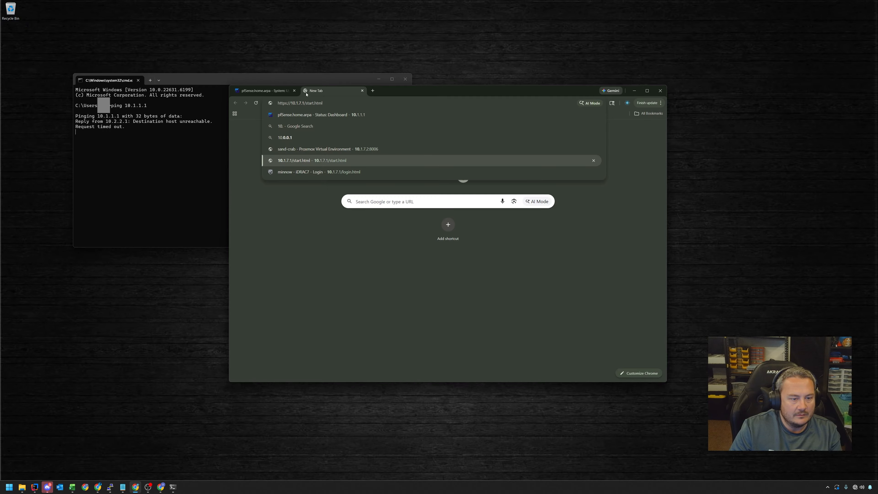
{"action": "key", "text": "Return"}
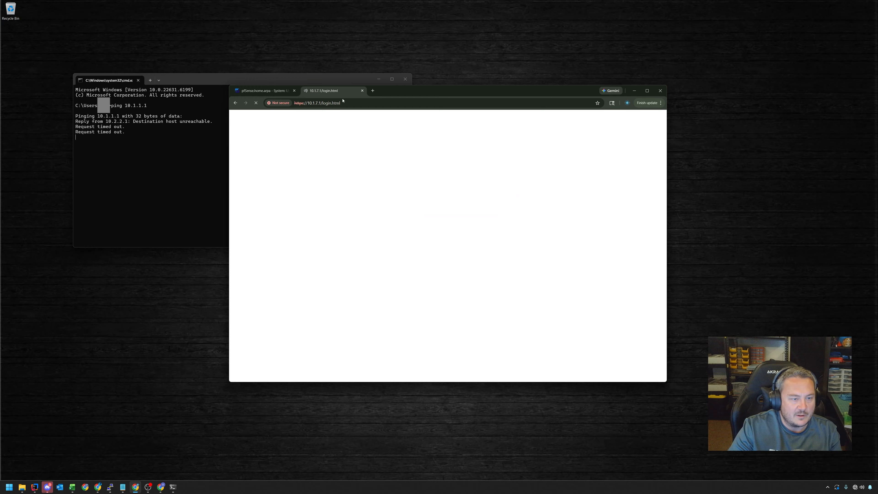
Go to the Proxmox interface at 10.1.7.2:8006 and dismiss the post-login notice
{"action": "left_click", "coordinate": [346, 103]}
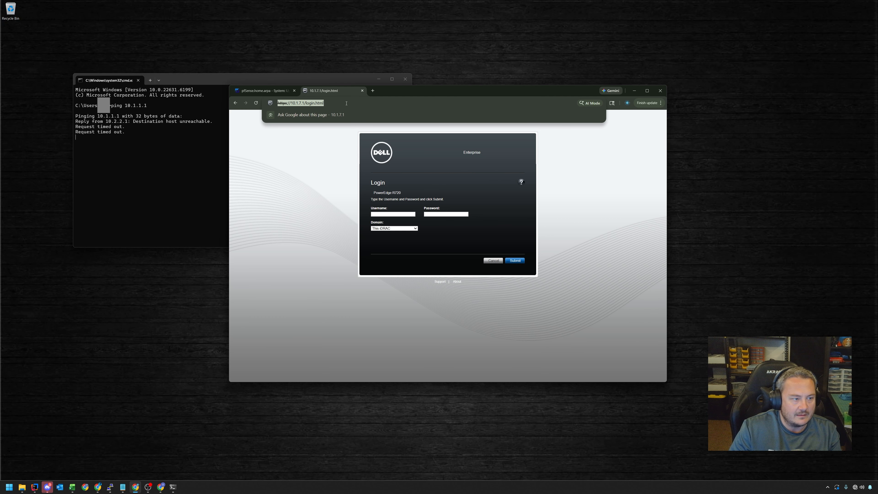
{"action": "type", "text": "10."}
{"action": "key", "text": "Down"}
{"action": "key", "text": "Down"}
{"action": "key", "text": "Down"}
{"action": "key", "text": "Down"}
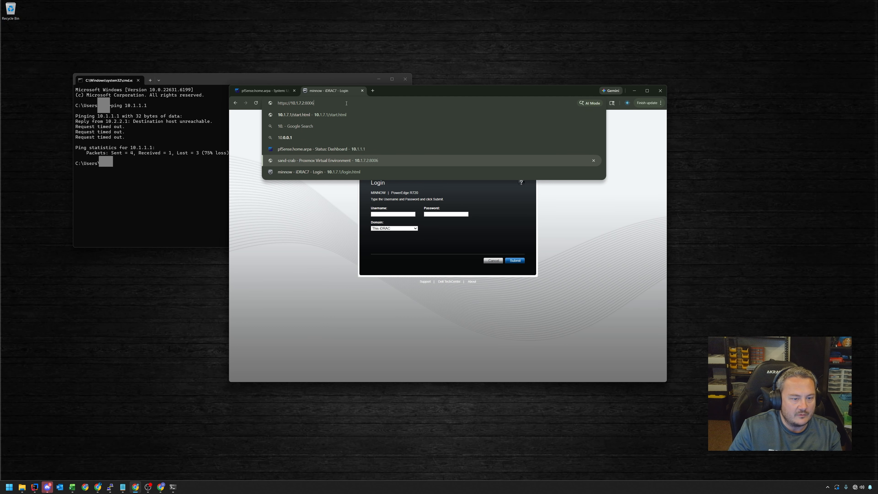
{"action": "key", "text": "Return"}
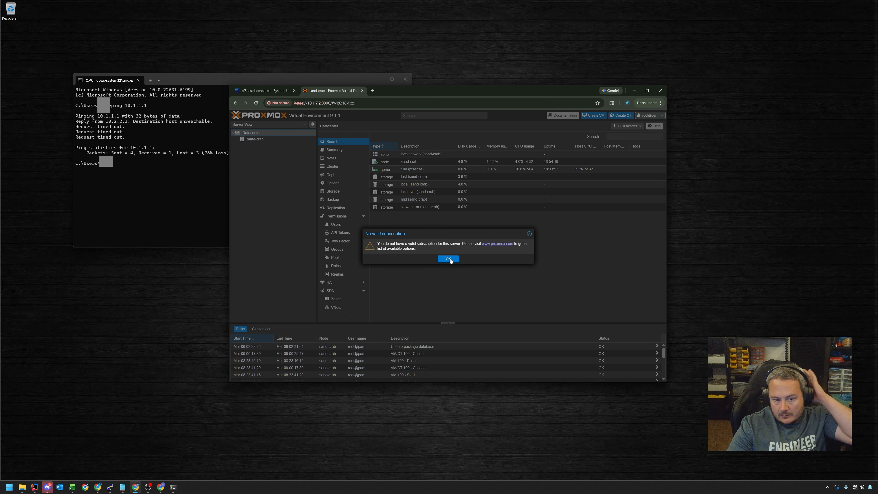
{"action": "left_click", "coordinate": [449, 258]}
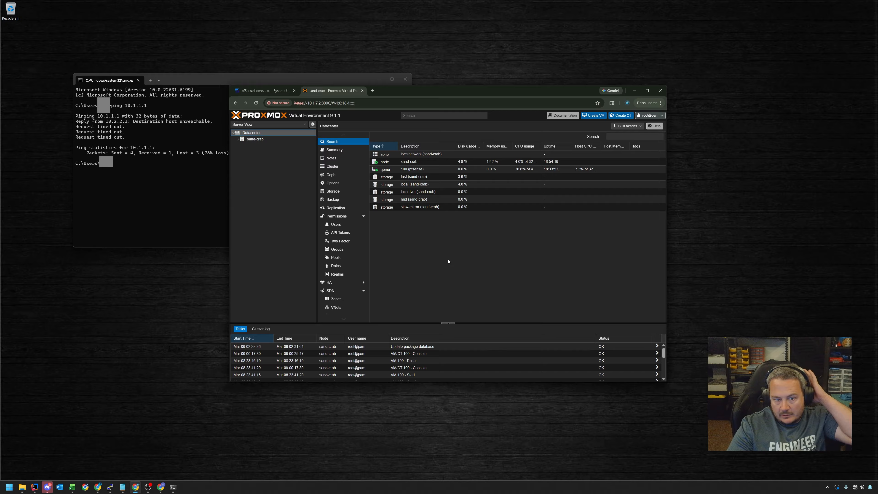
Open the console of VM 100 (pfsense) and place it over the Proxmox page
{"action": "left_click", "coordinate": [239, 139]}
{"action": "double_click", "coordinate": [263, 145]}
{"action": "left_click_drag", "start_coordinate": [118, 8], "coordinate": [394, 98]}
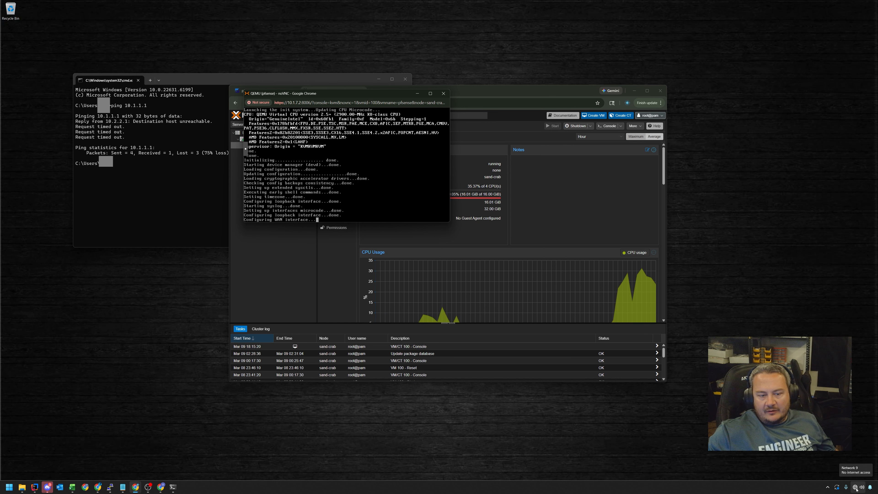
Show the sand-crab node's network interface list in Proxmox
{"action": "left_click", "coordinate": [482, 219]}
{"action": "double_click", "coordinate": [482, 219]}
{"action": "left_click", "coordinate": [481, 219]}
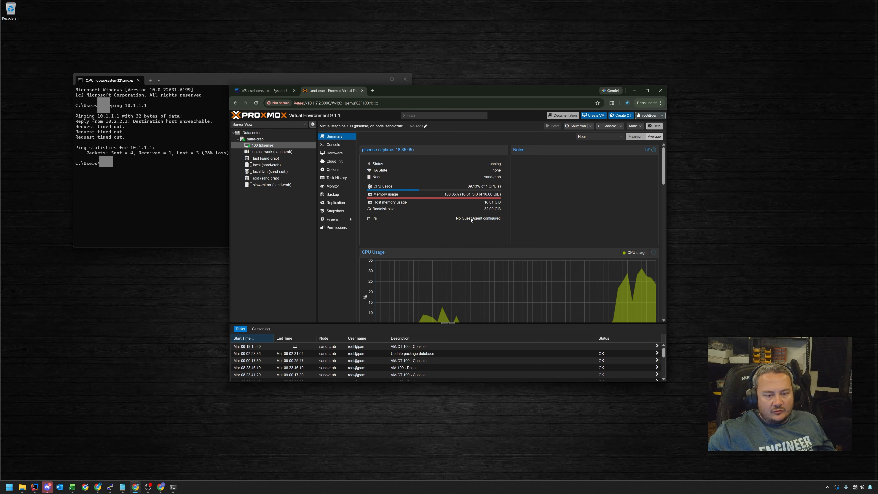
{"action": "triple_click", "coordinate": [471, 219]}
{"action": "left_click", "coordinate": [469, 220]}
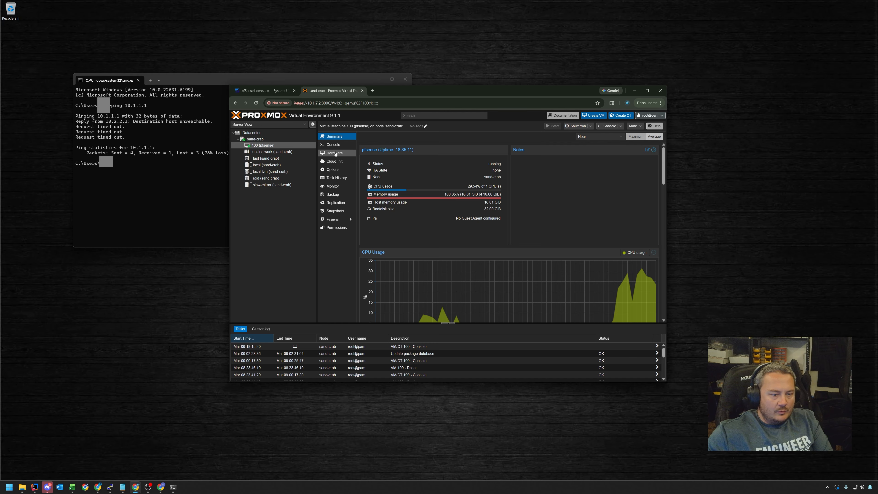
{"action": "left_click", "coordinate": [254, 139]}
{"action": "left_click", "coordinate": [335, 184]}
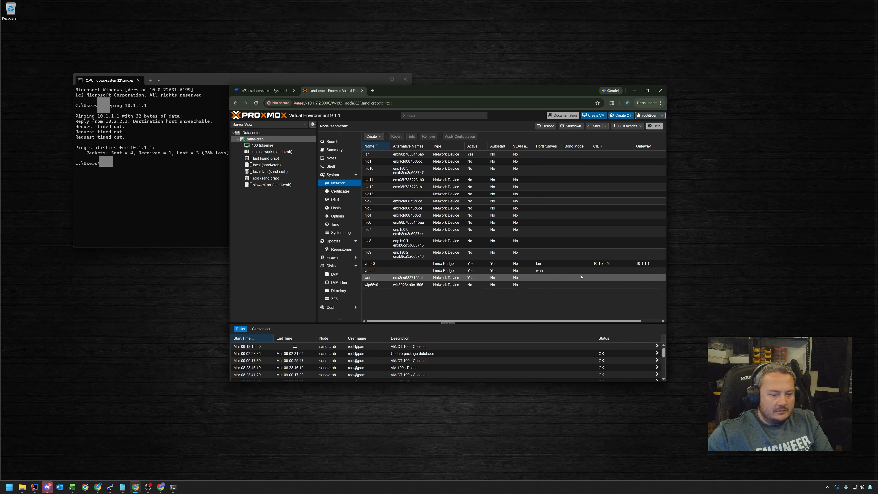
Inspect the vmbr1 bridge settings and close them without changes
{"action": "left_click", "coordinate": [571, 272]}
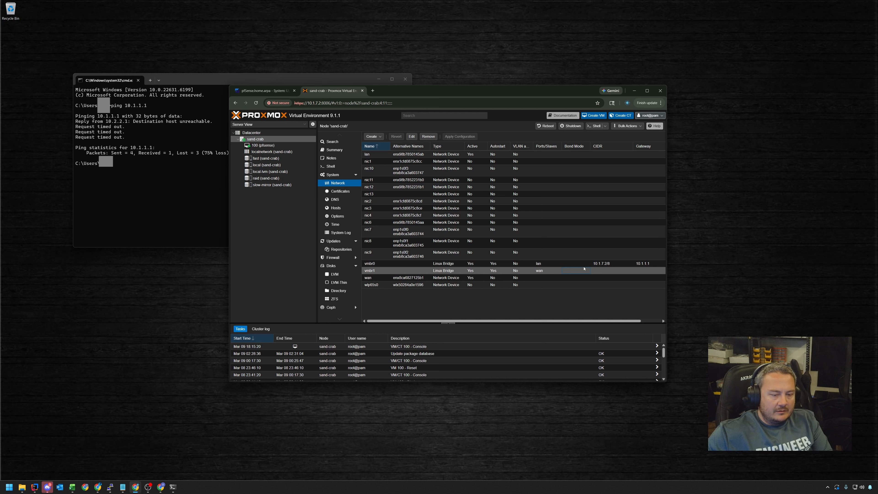
{"action": "left_click", "coordinate": [611, 266]}
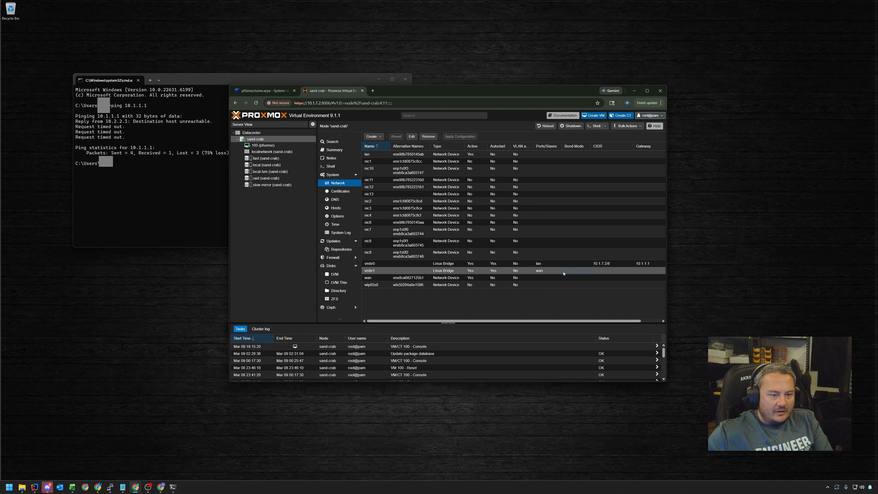
{"action": "left_click", "coordinate": [412, 137]}
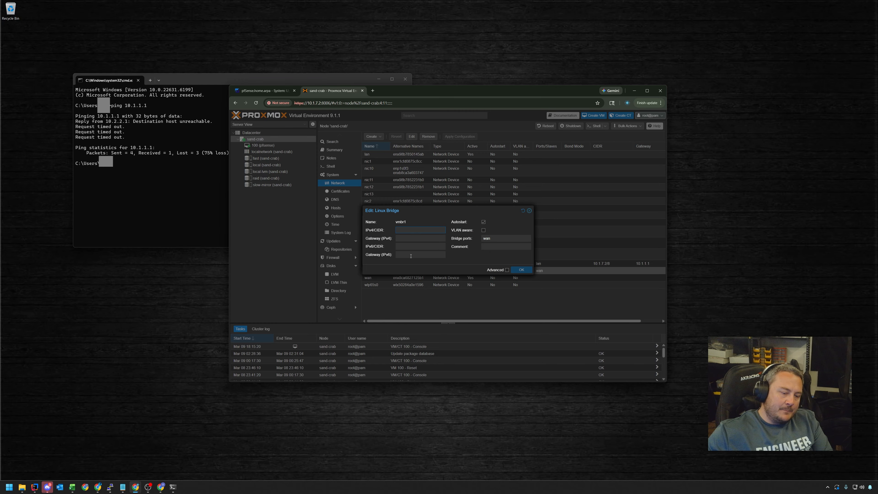
{"action": "left_click", "coordinate": [530, 211]}
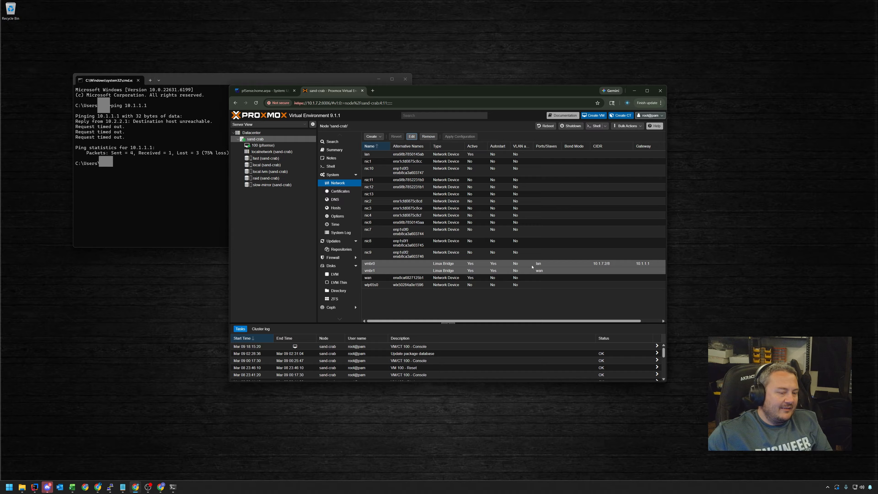
Minimize the Proxmox browser and move the pfSense console window to the right
{"action": "left_click", "coordinate": [635, 90]}
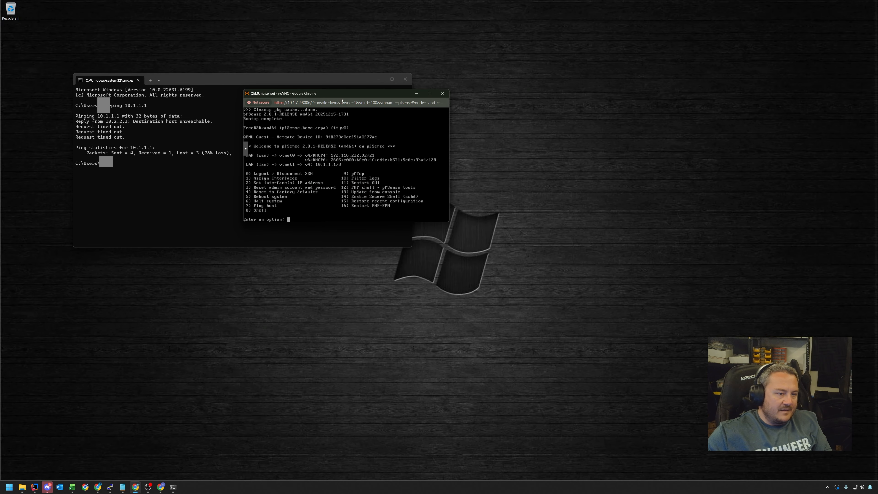
{"action": "left_click_drag", "start_coordinate": [343, 96], "coordinate": [523, 98]}
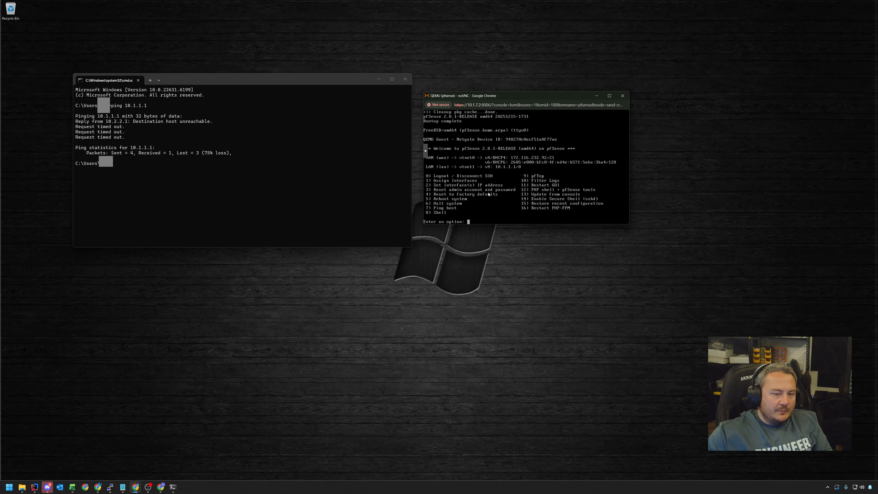
{"action": "key", "text": "alt+Tab"}
{"action": "key", "text": "alt+Tab"}
{"action": "key", "text": "alt+Tab"}
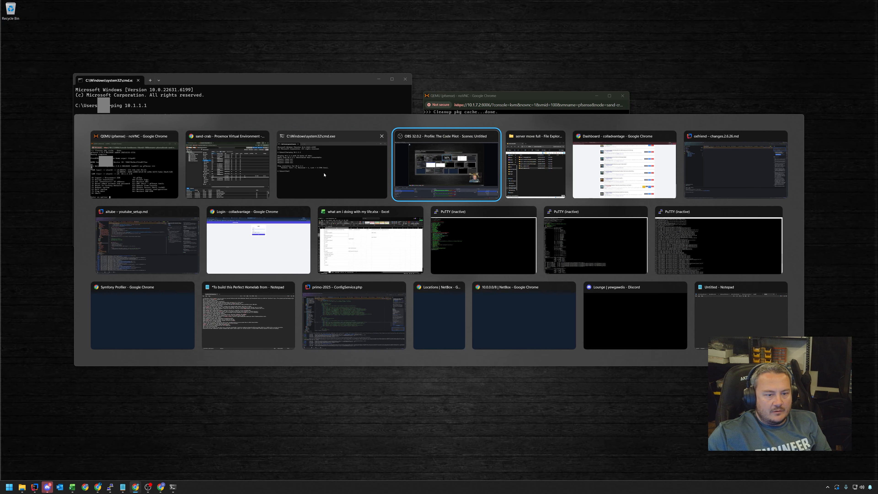
Sign back into the pfSense web interface as admin with the default password
{"action": "left_click", "coordinate": [256, 162]}
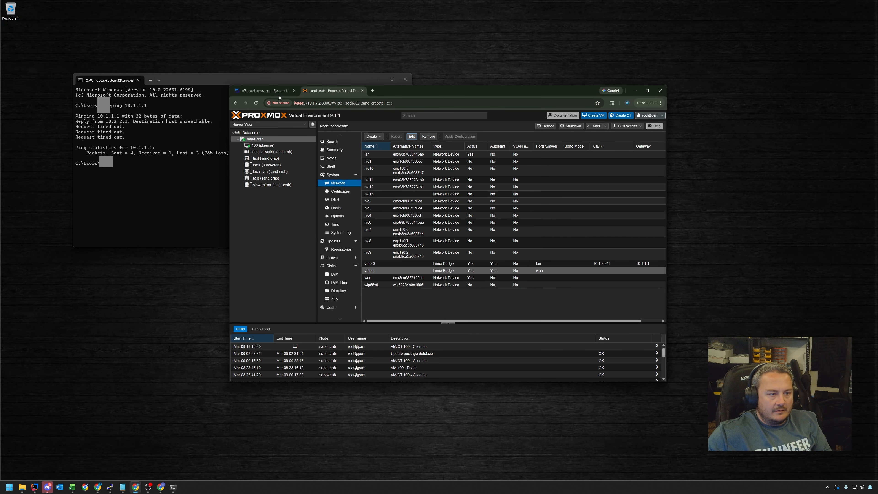
{"action": "left_click", "coordinate": [263, 92]}
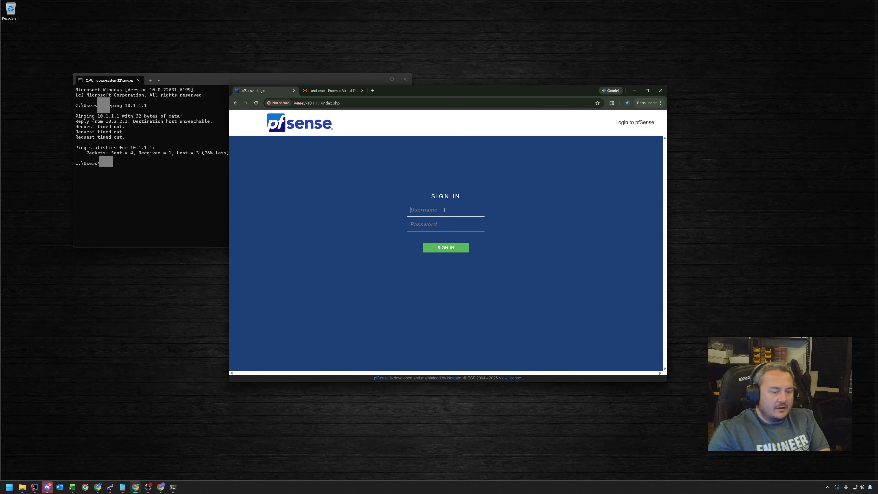
{"action": "left_click", "coordinate": [445, 210]}
{"action": "type", "text": "admin"}
{"action": "key", "text": "Tab"}
{"action": "type", "text": "pfsense"}
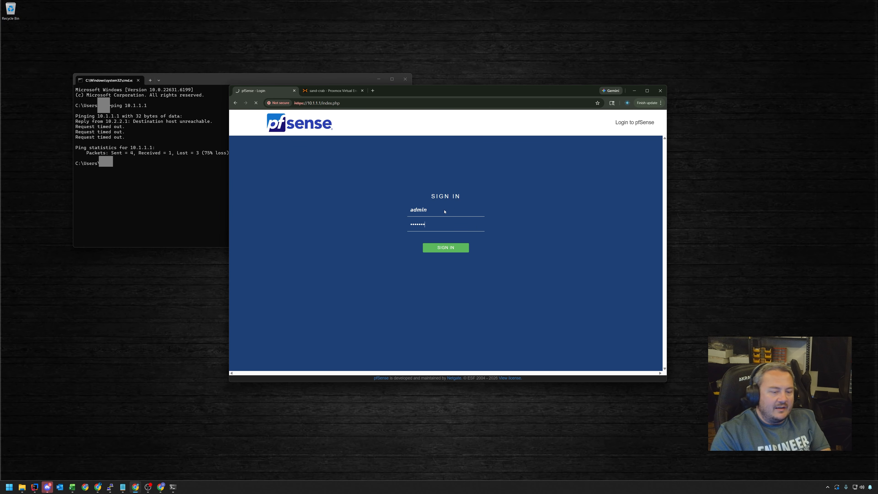
{"action": "key", "text": "Return"}
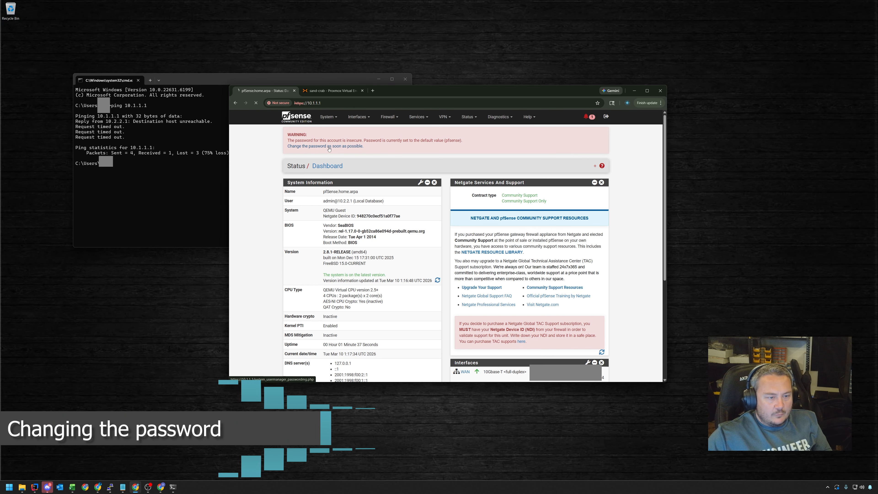
Set and confirm a new admin password, save it, then view the Authentication Servers list
{"action": "left_click", "coordinate": [339, 148]}
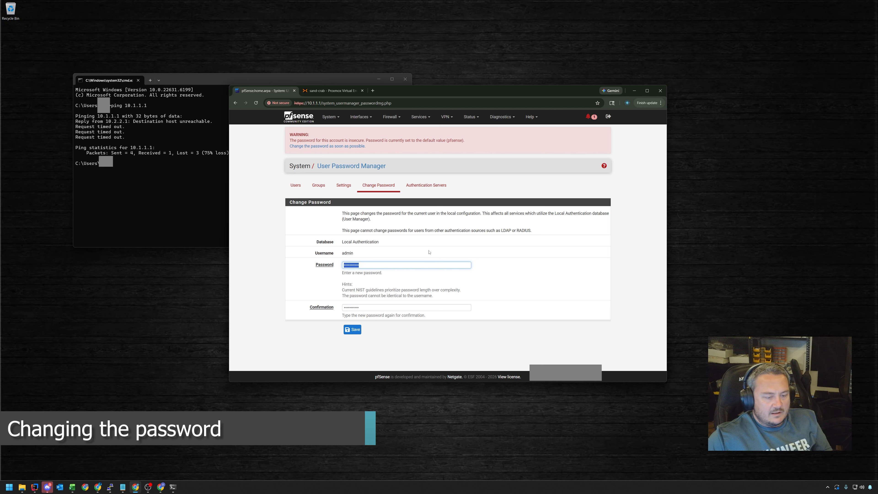
{"action": "type", "text": "•••"}
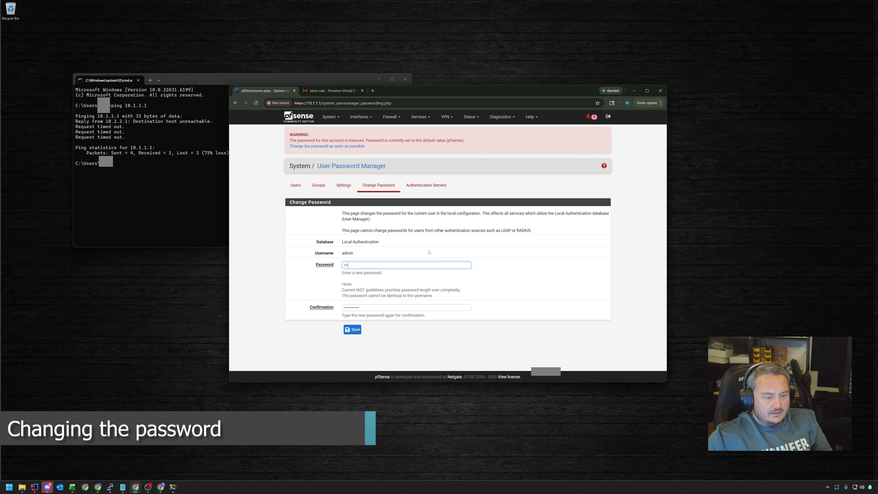
{"action": "type", "text": "••••••"}
{"action": "key", "text": "Tab"}
{"action": "type", "text": "••"}
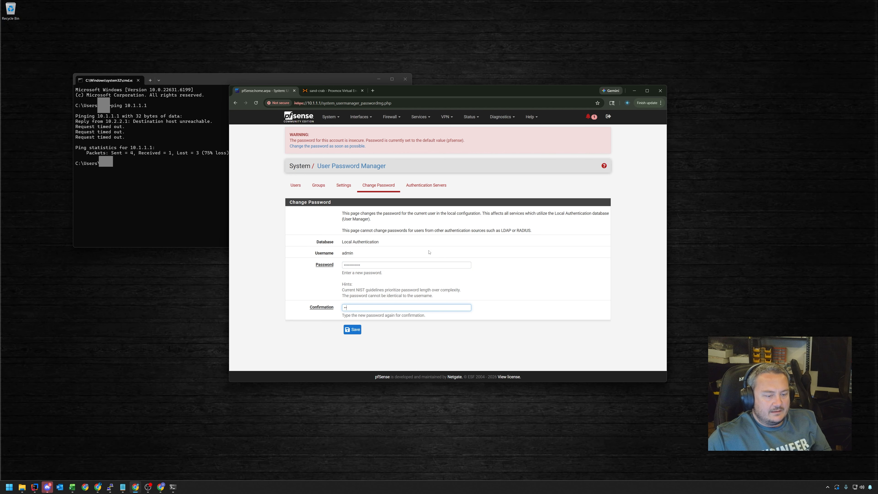
{"action": "type", "text": "••••••••••"}
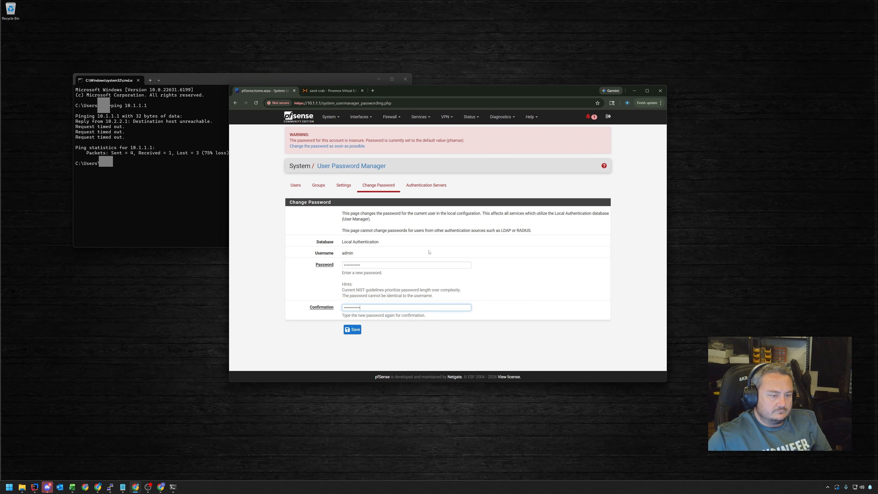
{"action": "left_click", "coordinate": [352, 330]}
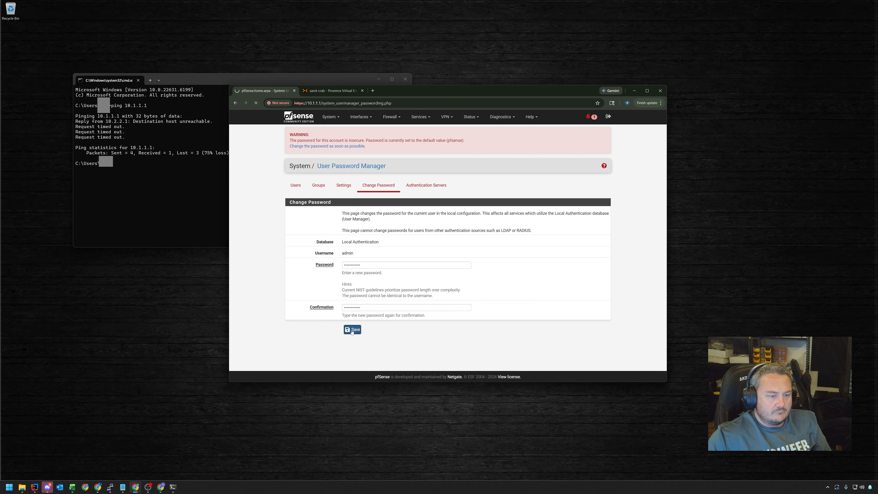
{"action": "left_click", "coordinate": [426, 178]}
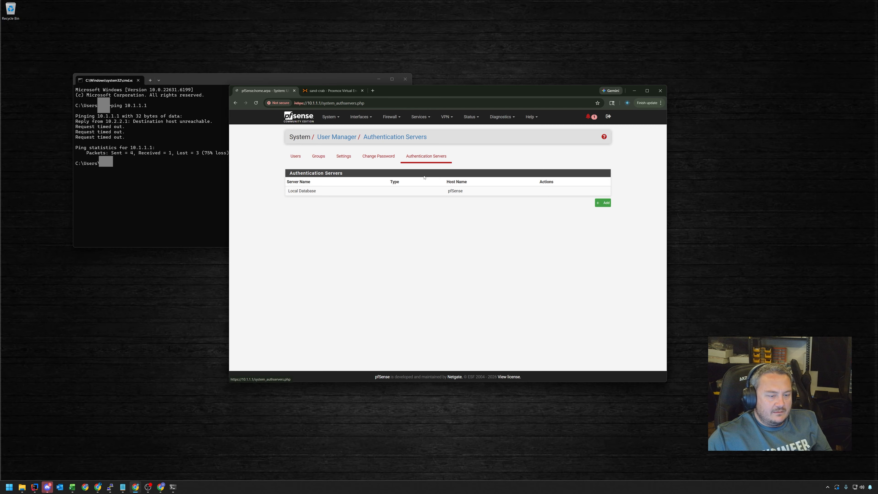
Leave the new authentication server form and browse the Package Manager's Available Packages
{"action": "left_click", "coordinate": [604, 203]}
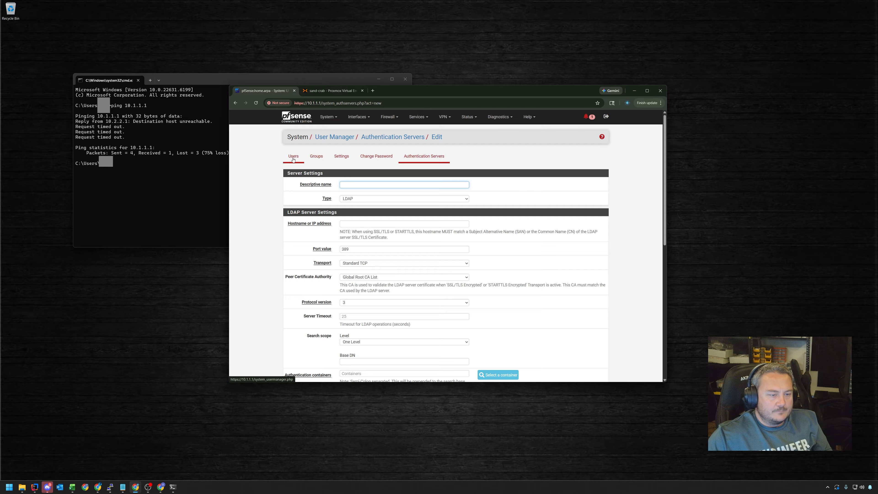
{"action": "left_click", "coordinate": [335, 117]}
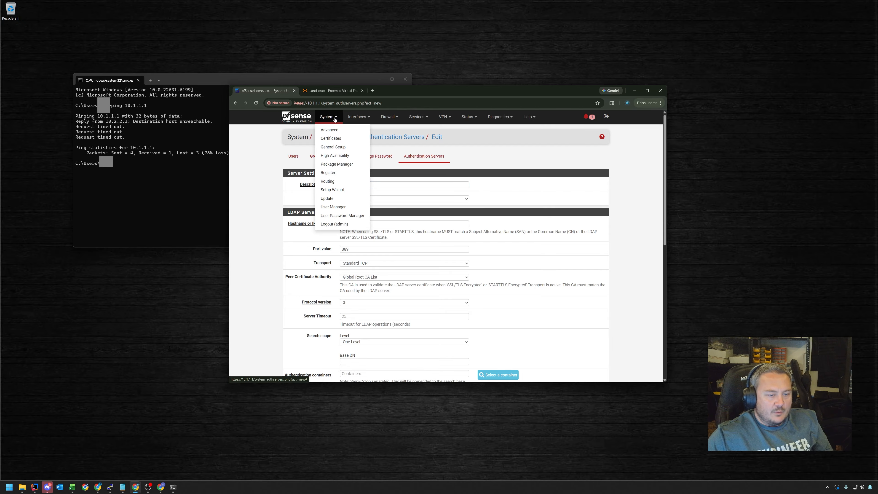
{"action": "left_click", "coordinate": [335, 164]}
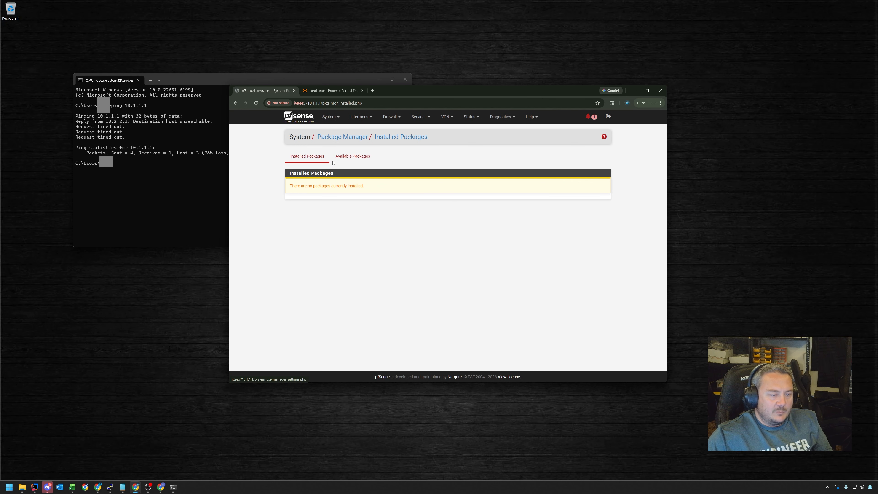
{"action": "left_click", "coordinate": [352, 158]}
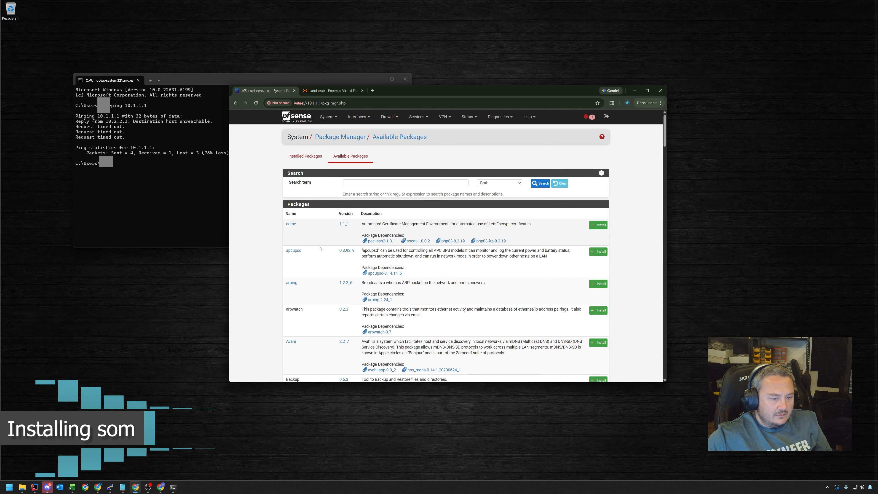
Install the iperf package from Available Packages and confirm it
{"action": "scroll", "coordinate": [464, 252], "scroll_direction": "down", "scroll_amount": 2}
{"action": "scroll", "coordinate": [464, 253], "scroll_direction": "down", "scroll_amount": 10}
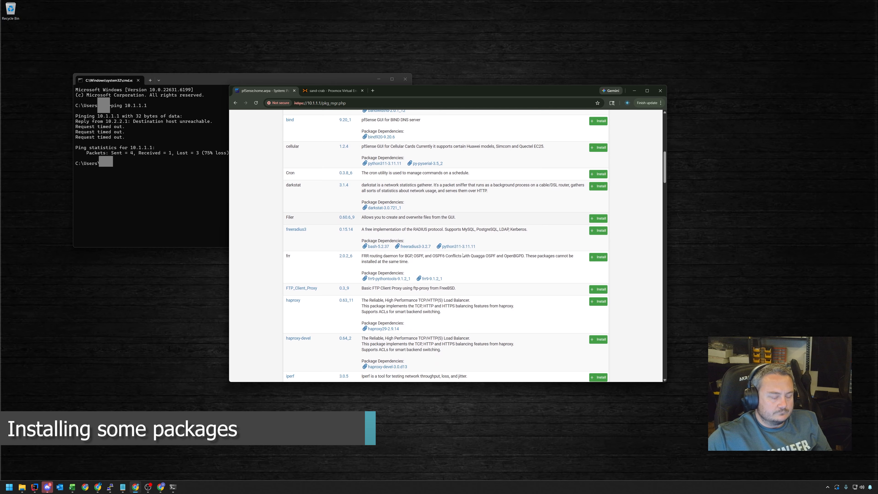
{"action": "scroll", "coordinate": [463, 256], "scroll_direction": "down", "scroll_amount": 5}
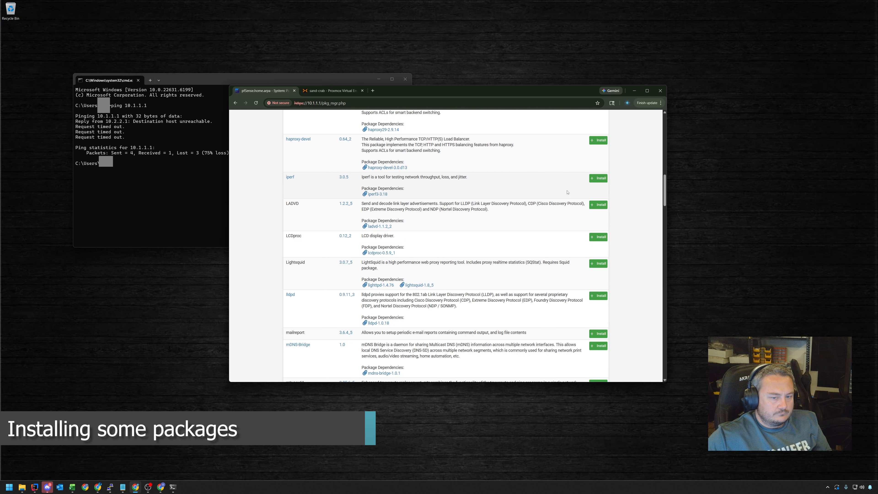
{"action": "left_click", "coordinate": [598, 178]}
{"action": "left_click", "coordinate": [297, 186]}
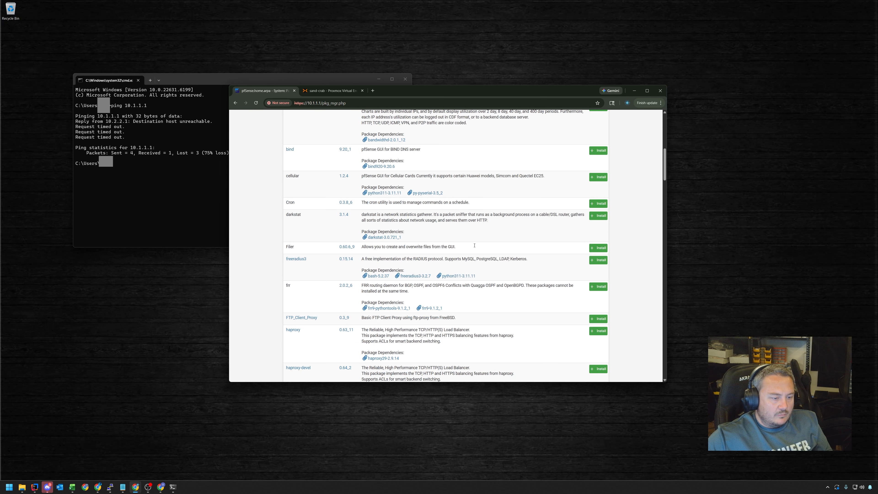
Start installing the pfBlockerNG package
{"action": "scroll", "coordinate": [475, 246], "scroll_direction": "down", "scroll_amount": 11}
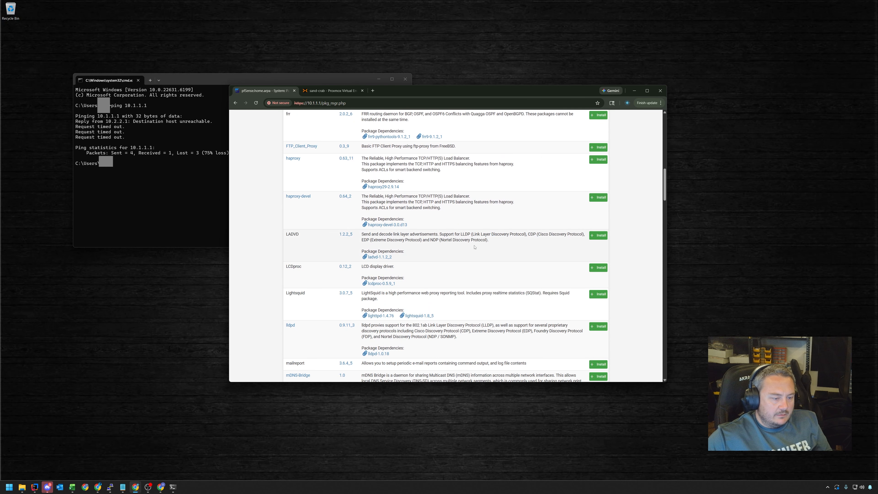
{"action": "scroll", "coordinate": [475, 246], "scroll_direction": "down", "scroll_amount": 3}
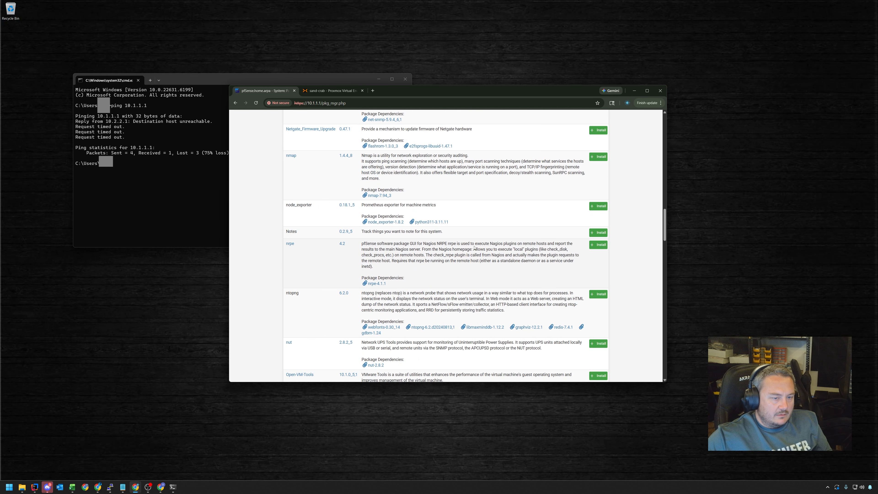
{"action": "scroll", "coordinate": [434, 174], "scroll_direction": "down", "scroll_amount": 5}
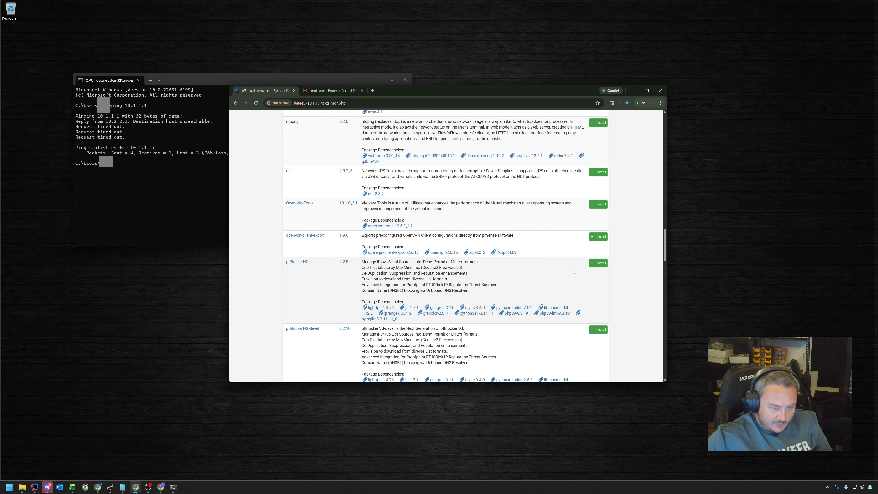
{"action": "left_click", "coordinate": [599, 263]}
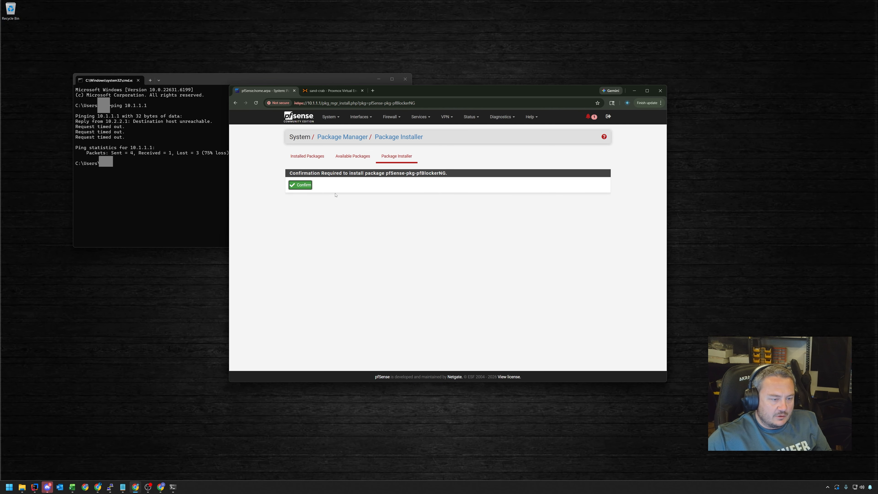
Install the WireGuard package until the installer reports success
{"action": "scroll", "coordinate": [396, 272], "scroll_direction": "down", "scroll_amount": 15}
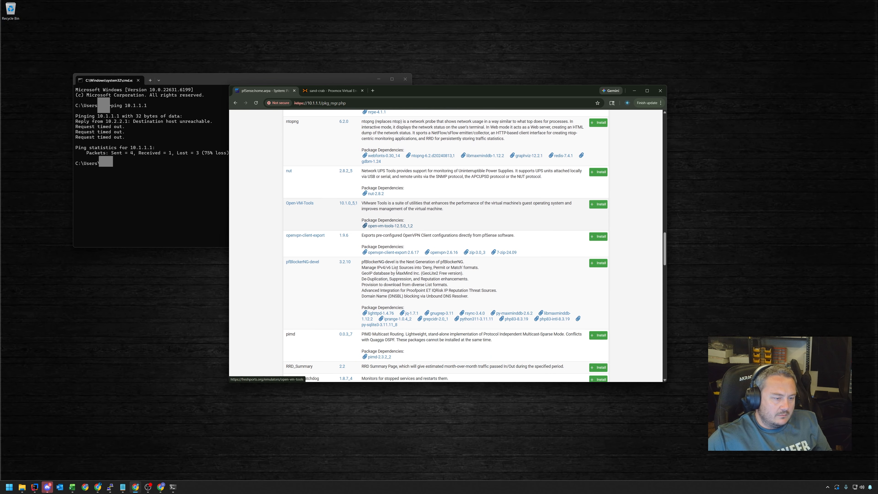
{"action": "scroll", "coordinate": [401, 260], "scroll_direction": "down", "scroll_amount": 3}
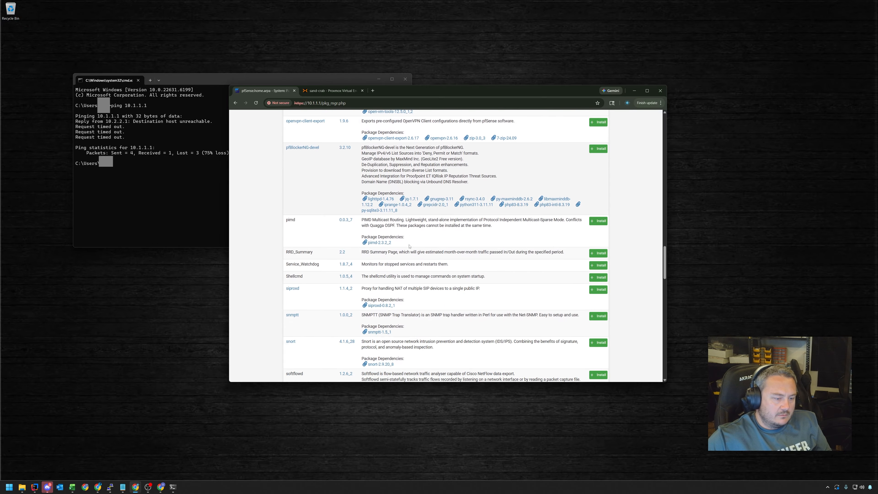
{"action": "scroll", "coordinate": [409, 246], "scroll_direction": "down", "scroll_amount": 5}
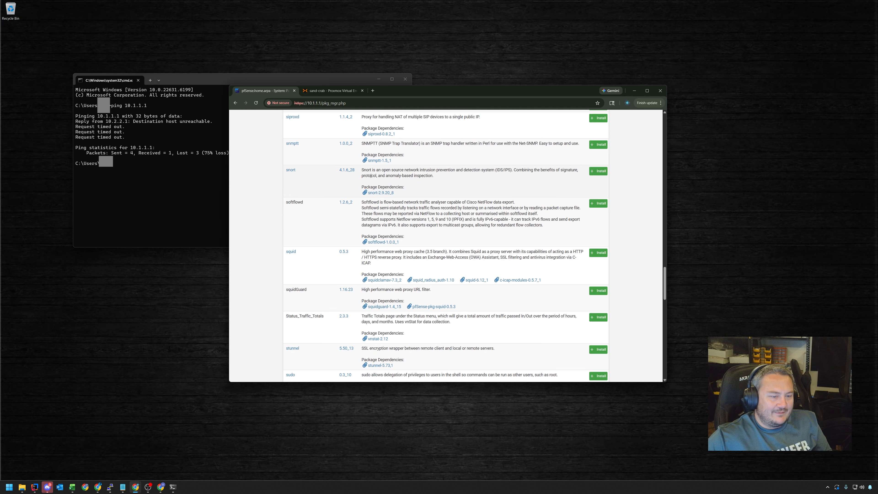
{"action": "scroll", "coordinate": [449, 199], "scroll_direction": "down", "scroll_amount": 2}
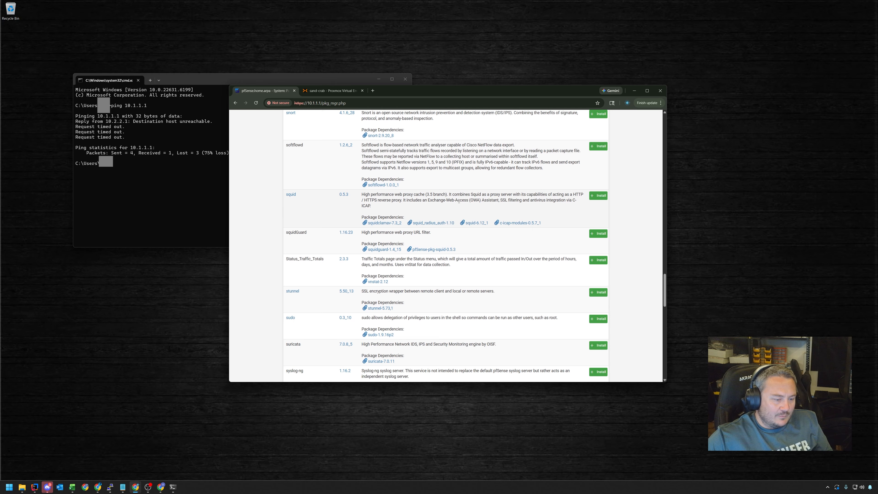
{"action": "scroll", "coordinate": [459, 201], "scroll_direction": "down", "scroll_amount": 3}
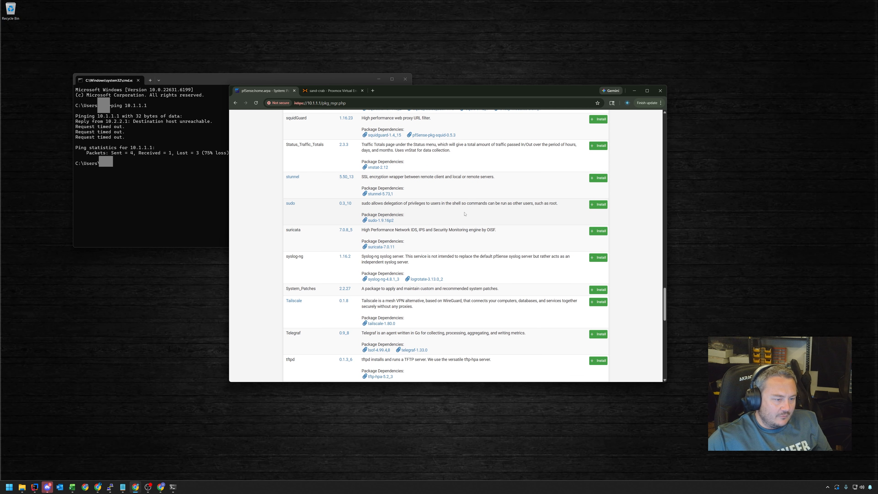
{"action": "scroll", "coordinate": [463, 216], "scroll_direction": "down", "scroll_amount": 6}
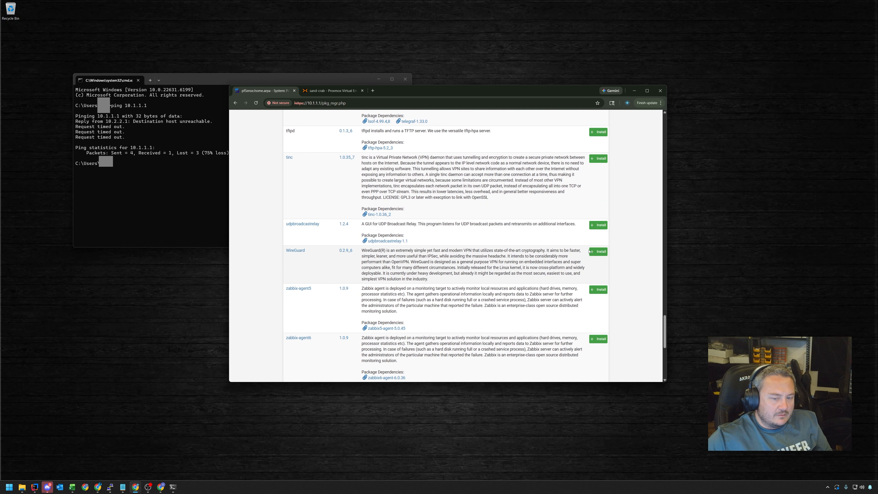
{"action": "left_click", "coordinate": [598, 251]}
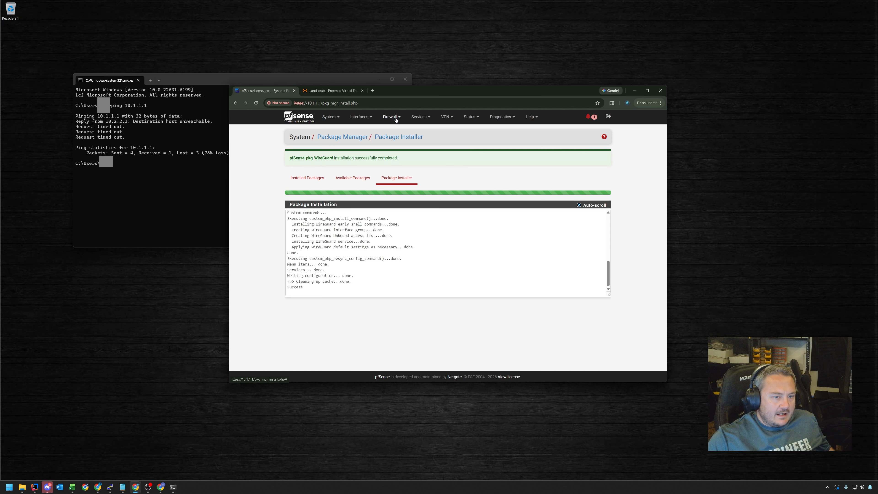
Open a new, empty Domain Override form under Services > DNS Forwarder
{"action": "left_click", "coordinate": [469, 117]}
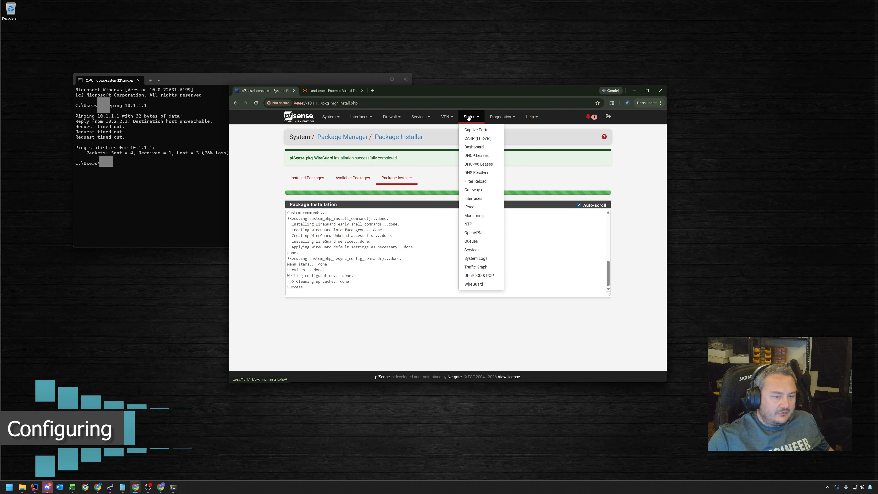
{"action": "left_click", "coordinate": [385, 117]}
{"action": "left_click", "coordinate": [422, 119]}
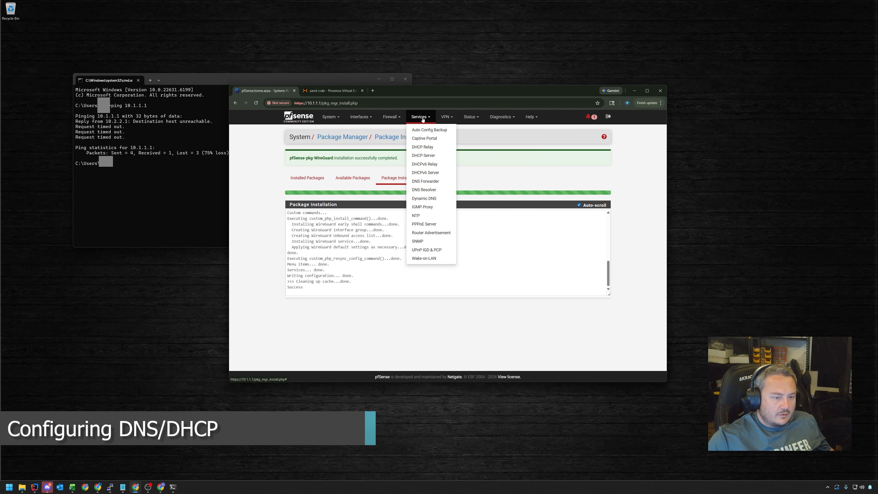
{"action": "left_click", "coordinate": [425, 181]}
{"action": "scroll", "coordinate": [423, 245], "scroll_direction": "down", "scroll_amount": 5}
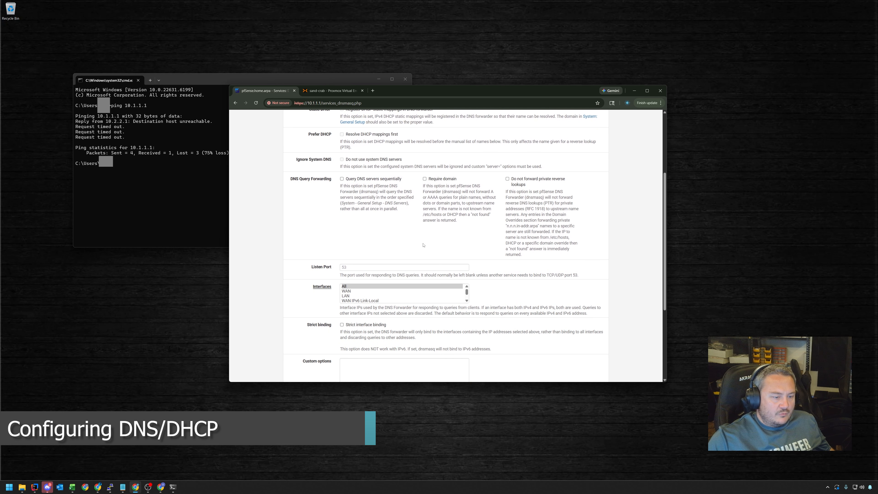
{"action": "scroll", "coordinate": [423, 245], "scroll_direction": "down", "scroll_amount": 3}
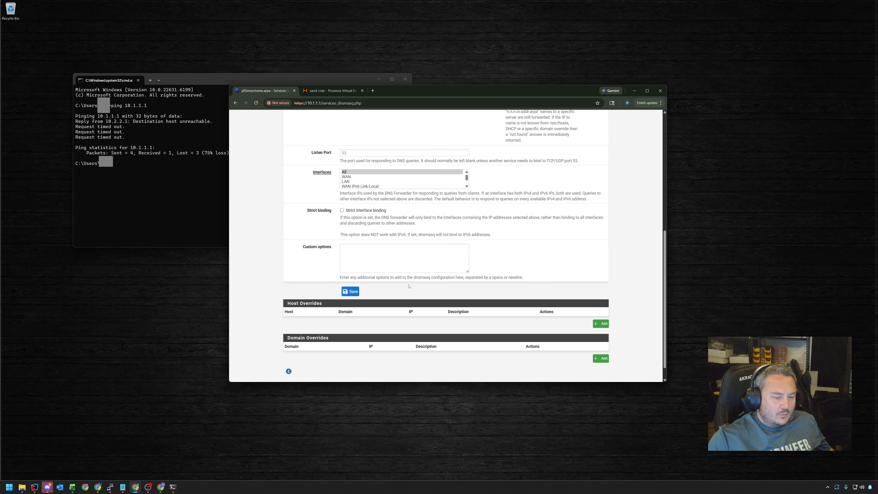
{"action": "left_click", "coordinate": [601, 358]}
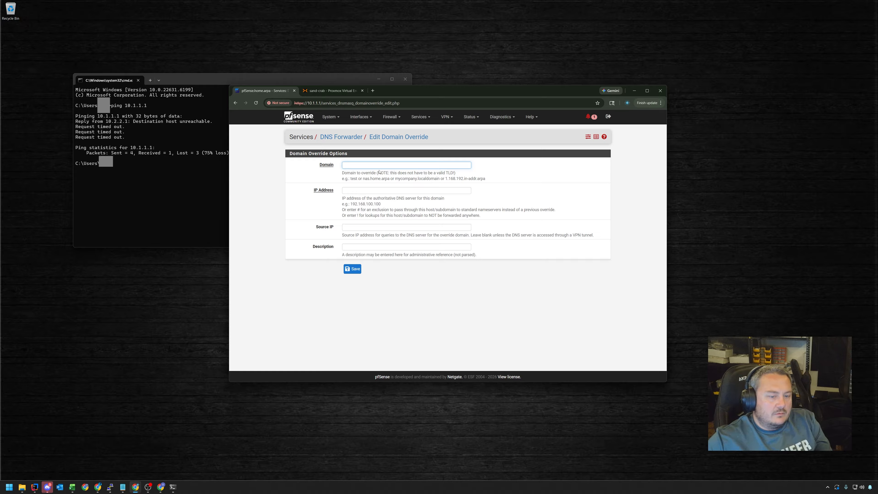
{"action": "left_click_drag", "start_coordinate": [485, 179], "coordinate": [347, 170]}
Reopen the DNS Forwarder general options from the Services menu
{"action": "left_click", "coordinate": [350, 179]}
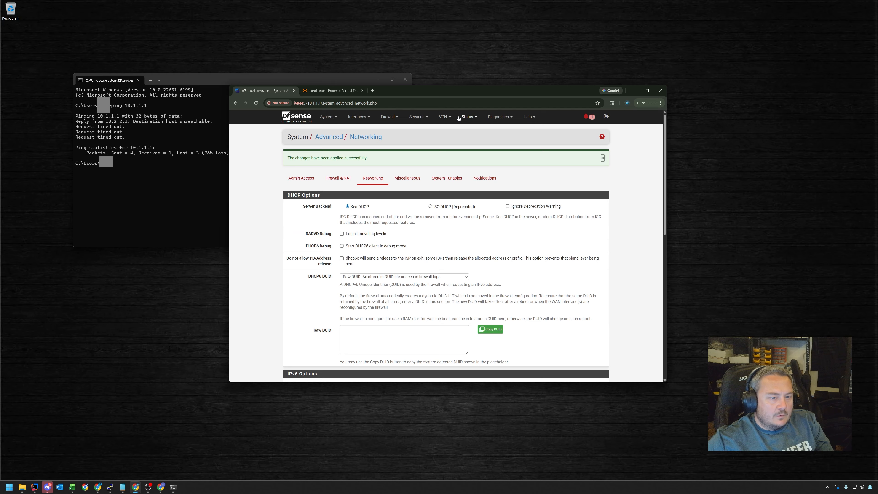
{"action": "left_click", "coordinate": [427, 117]}
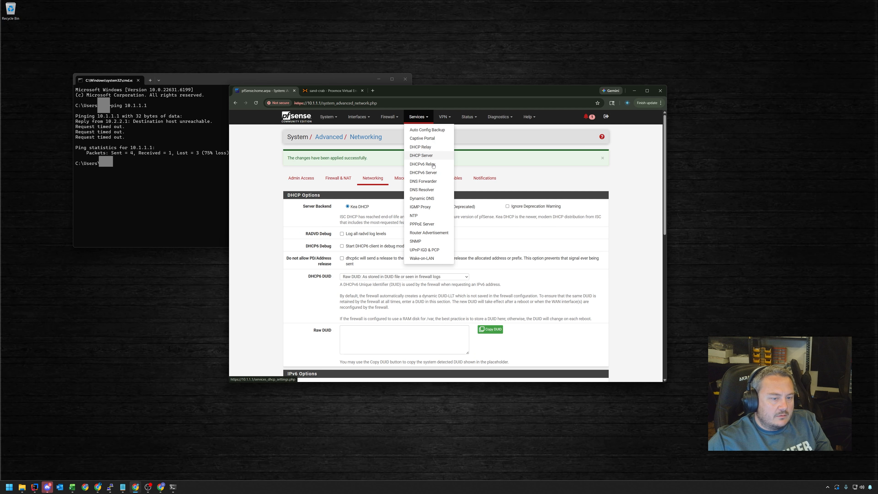
{"action": "left_click", "coordinate": [432, 185]}
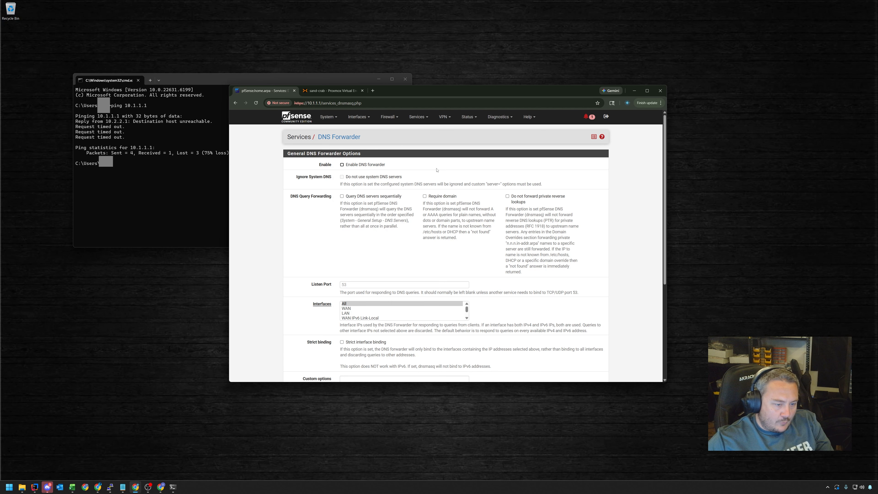
Review the DNS Forwarder page, then switch to Proxmox node sand-crab's Network page
{"action": "scroll", "coordinate": [436, 171], "scroll_direction": "down", "scroll_amount": 3}
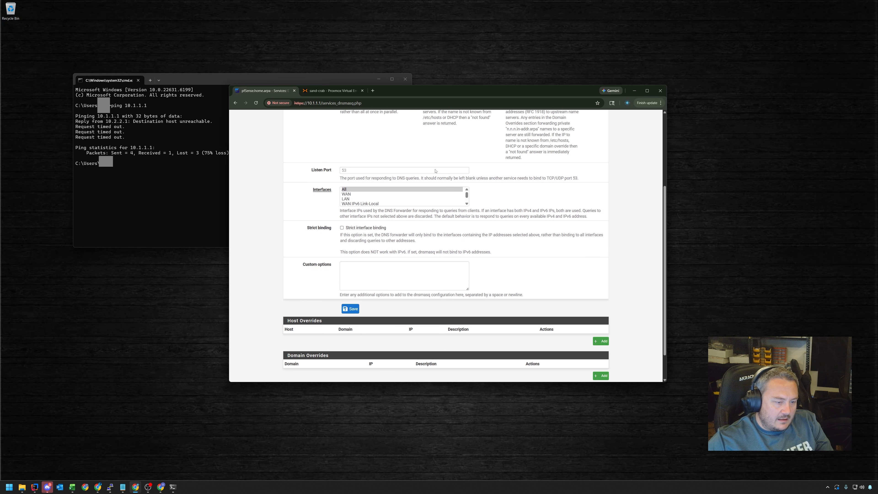
{"action": "scroll", "coordinate": [435, 170], "scroll_direction": "down", "scroll_amount": 1}
{"action": "scroll", "coordinate": [429, 180], "scroll_direction": "up", "scroll_amount": 3}
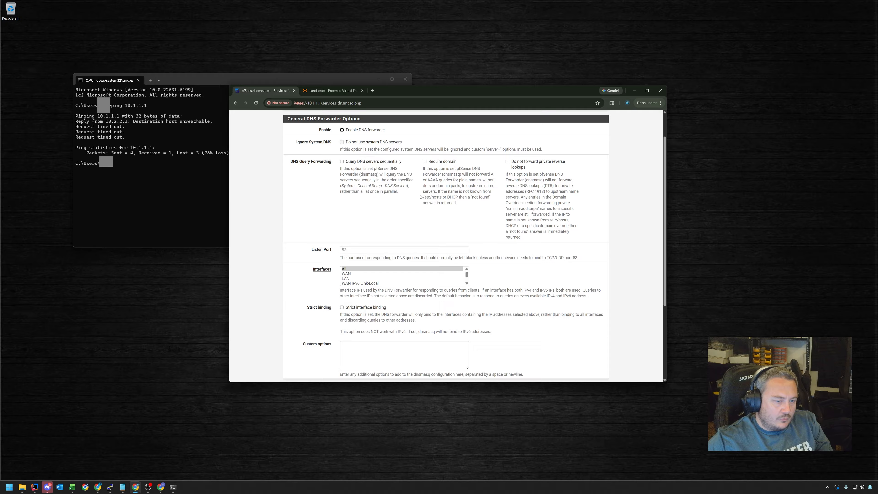
{"action": "scroll", "coordinate": [421, 197], "scroll_direction": "down", "scroll_amount": 3}
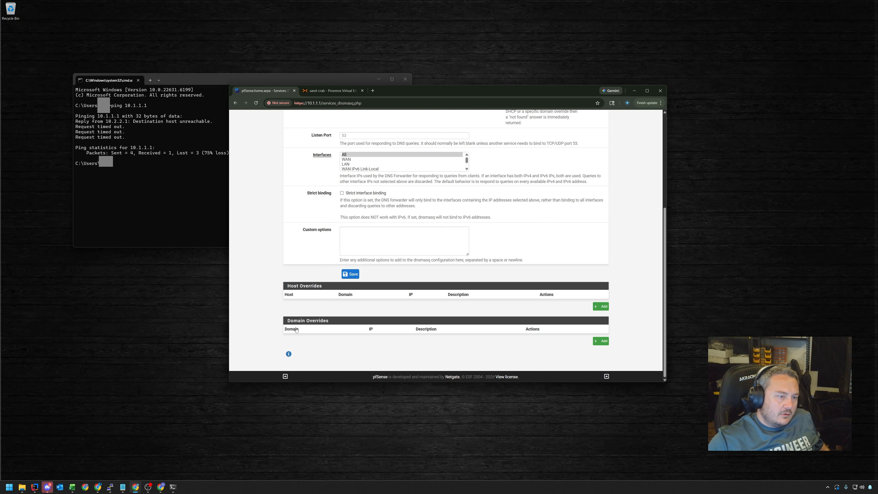
{"action": "left_click", "coordinate": [326, 92]}
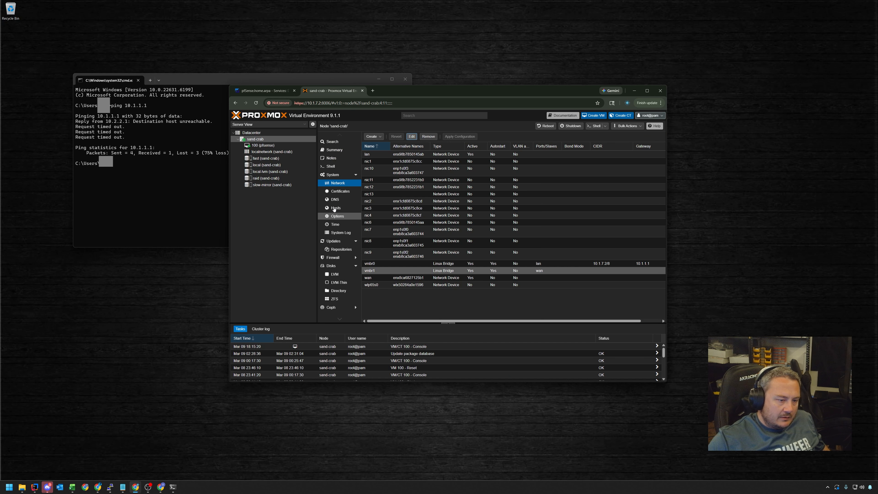
{"action": "left_click", "coordinate": [334, 199]}
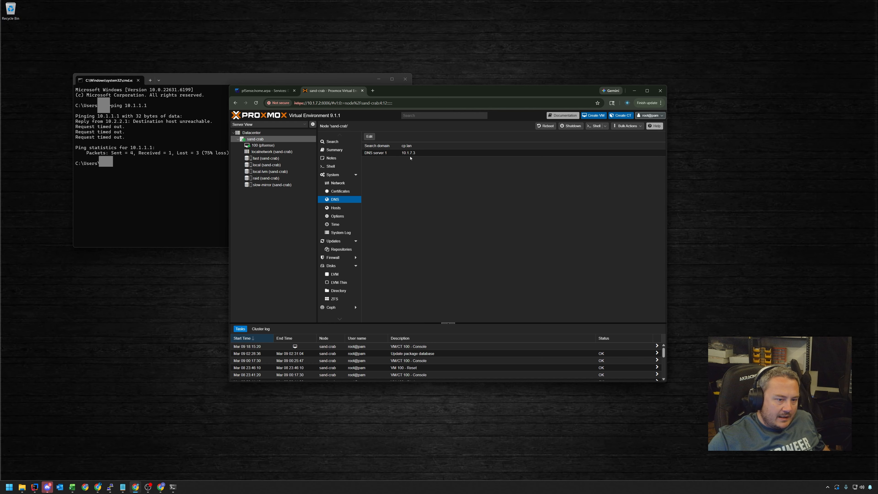
{"action": "left_click", "coordinate": [411, 155]}
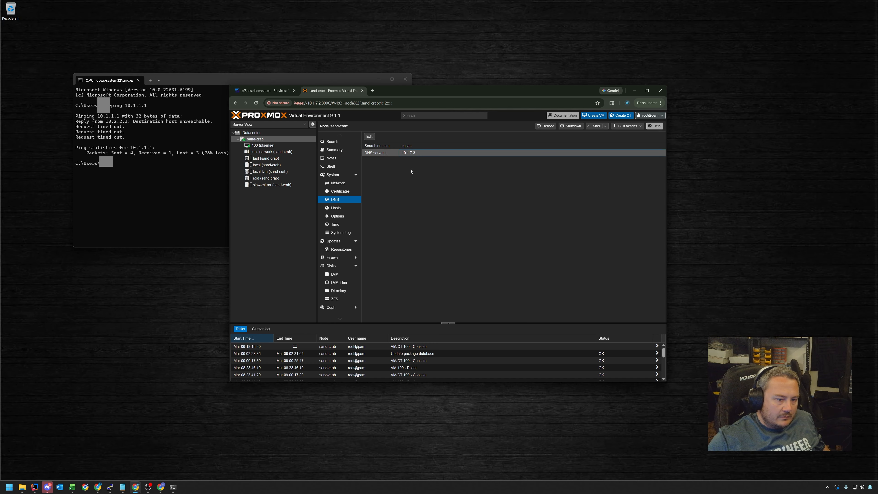
{"action": "left_click", "coordinate": [370, 136]}
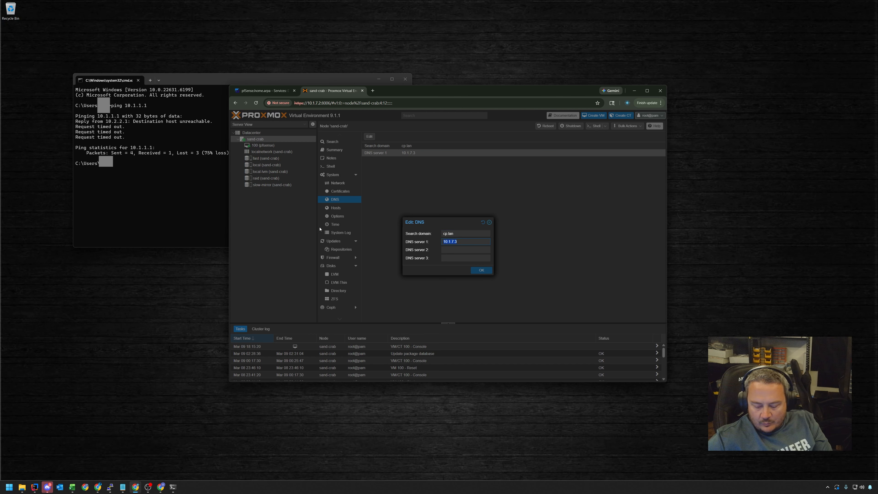
{"action": "type", "text": "10."}
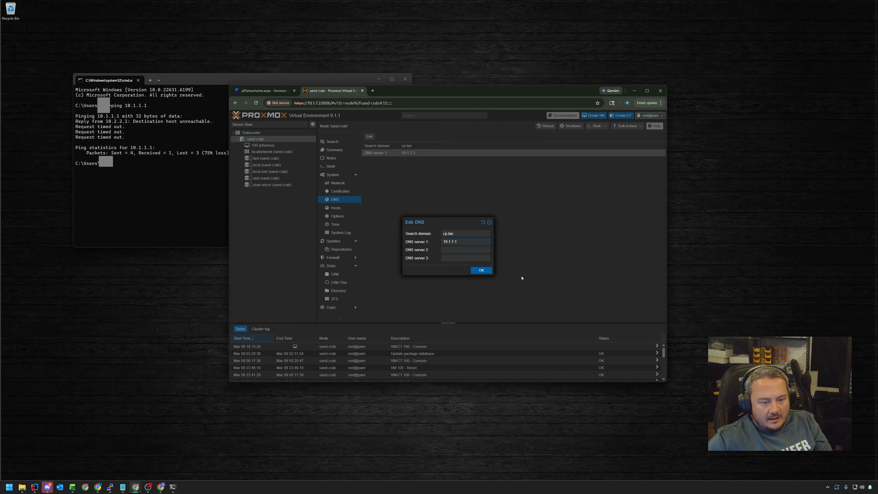
{"action": "left_click", "coordinate": [480, 270]}
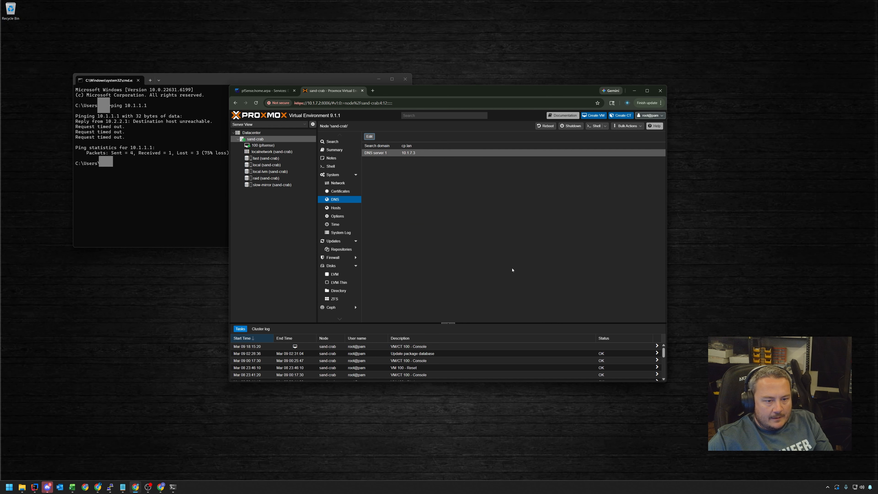
{"action": "left_click", "coordinate": [343, 193]}
{"action": "left_click", "coordinate": [337, 200]}
Go to the LAN DHCP server settings under Services > DHCP Server
{"action": "left_click", "coordinate": [266, 90]}
{"action": "scroll", "coordinate": [410, 209], "scroll_direction": "down", "scroll_amount": 1}
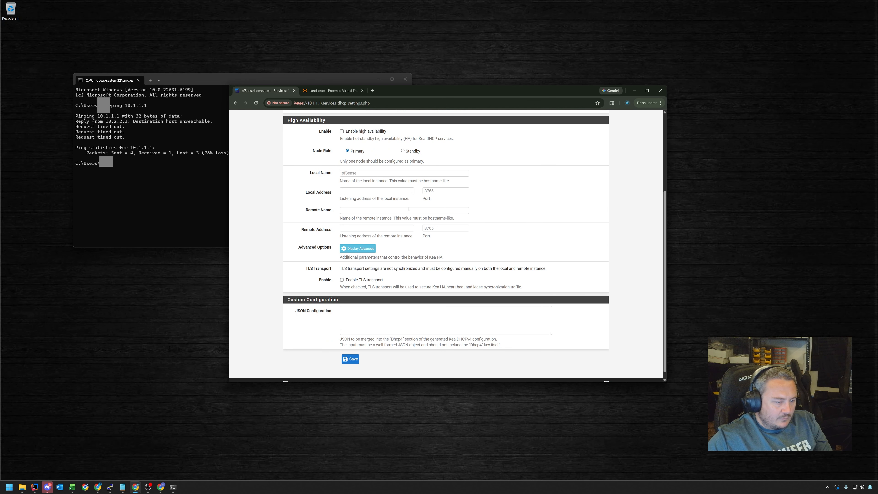
{"action": "scroll", "coordinate": [409, 209], "scroll_direction": "up", "scroll_amount": 4}
{"action": "left_click", "coordinate": [318, 159]}
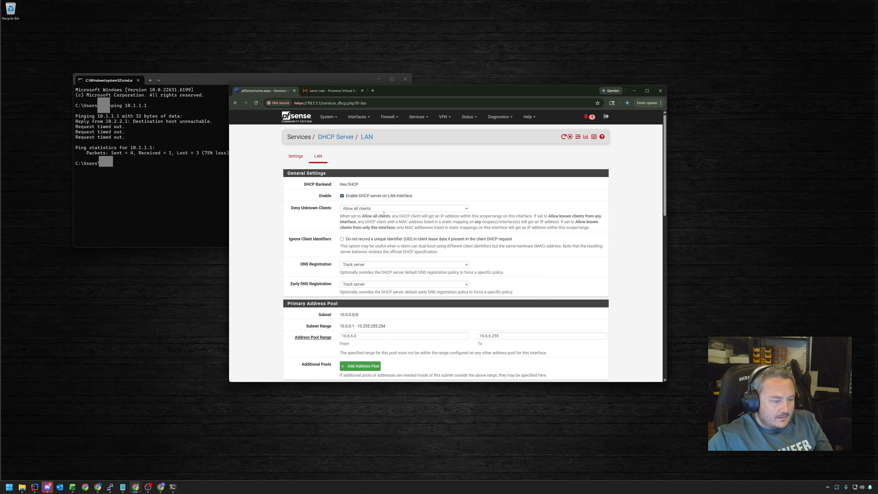
{"action": "scroll", "coordinate": [384, 214], "scroll_direction": "down", "scroll_amount": 2}
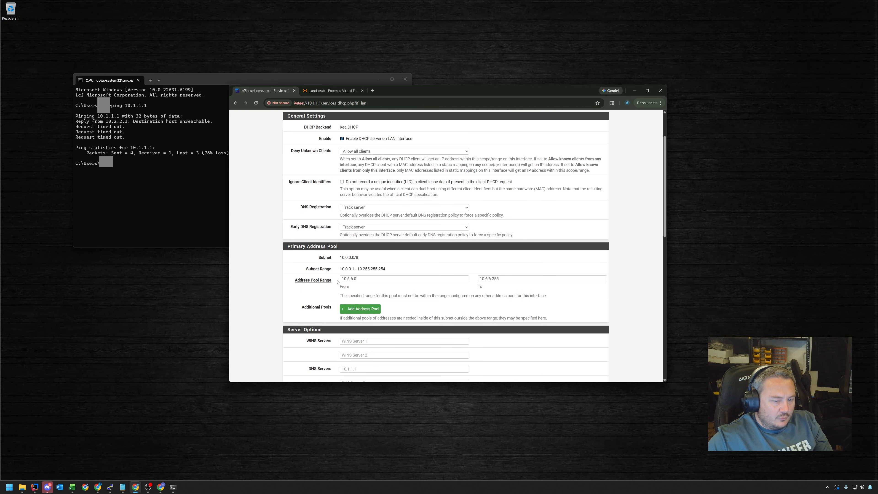
{"action": "scroll", "coordinate": [477, 273], "scroll_direction": "down", "scroll_amount": 4}
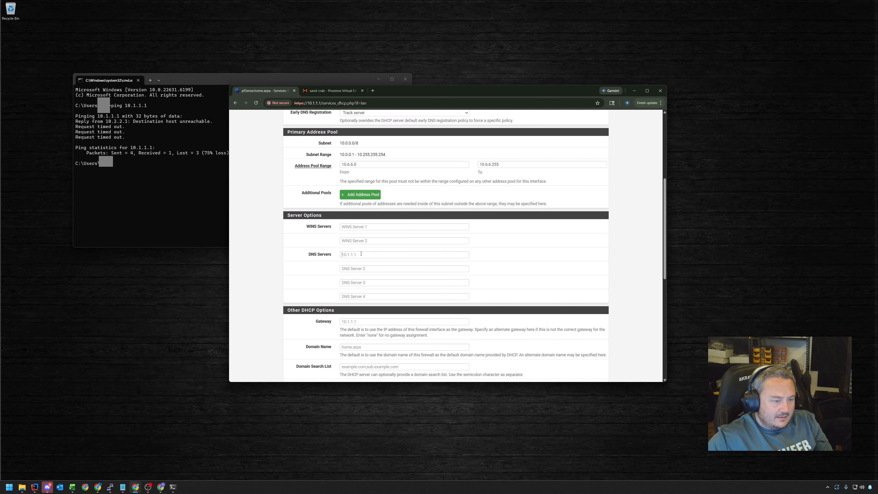
Set DNS server and gateway to 10.1.1.1, and domain name and search list to cp.lan
{"action": "left_click", "coordinate": [361, 254]}
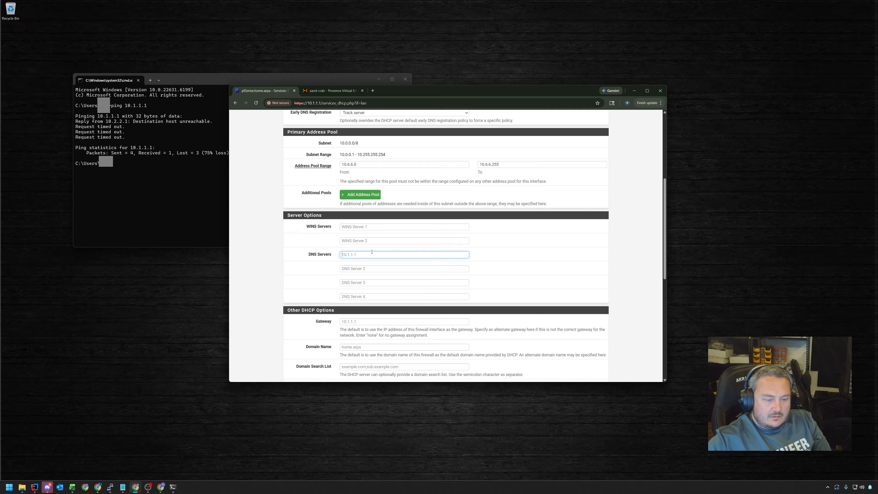
{"action": "type", "text": "10.1.1.1"}
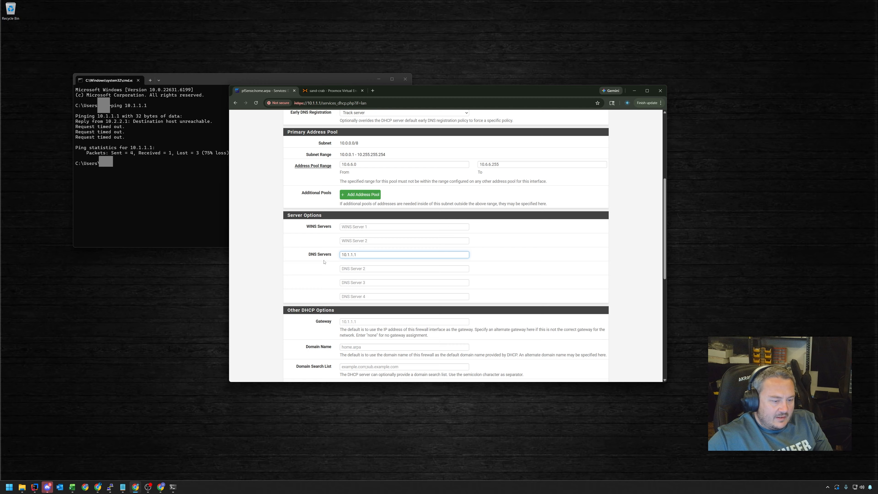
{"action": "left_click", "coordinate": [358, 322]}
{"action": "type", "text": "10.1.1"}
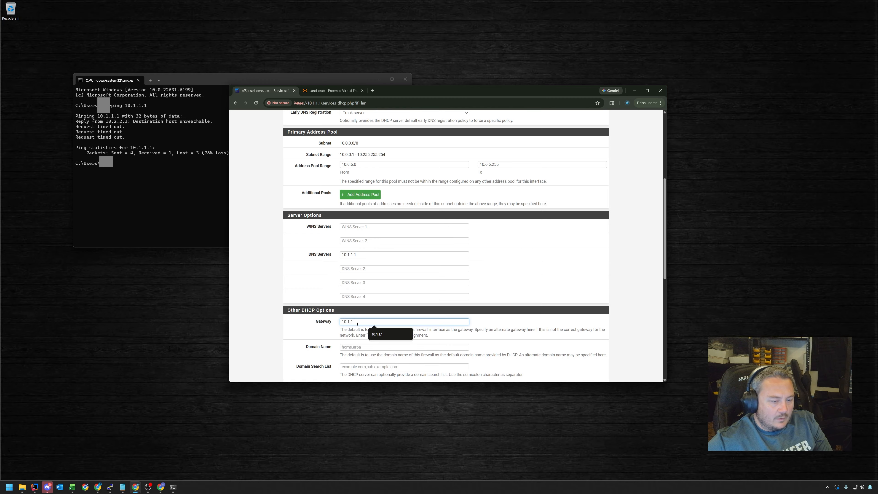
{"action": "type", "text": ".1"}
{"action": "key", "text": "Tab"}
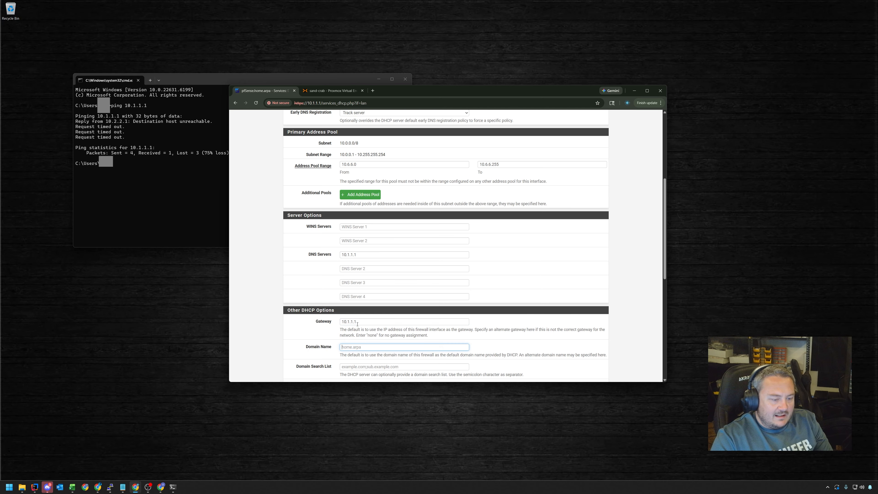
{"action": "type", "text": "cp.lan"}
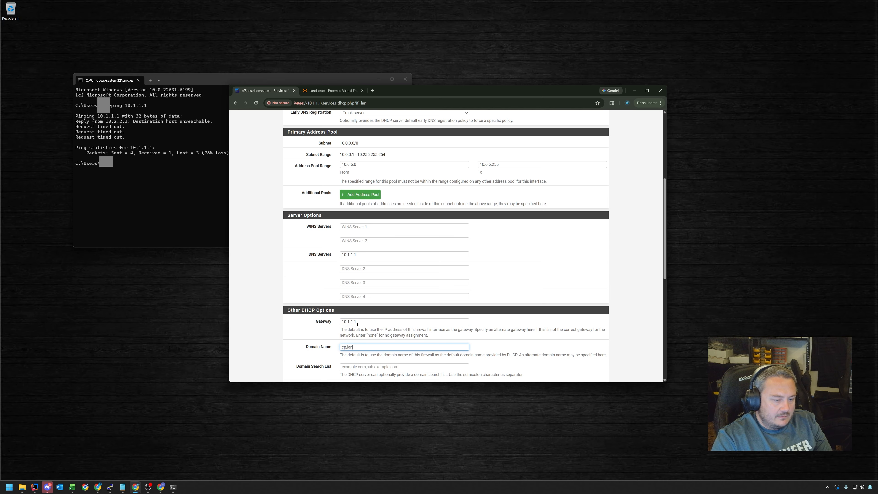
{"action": "key", "text": "Tab"}
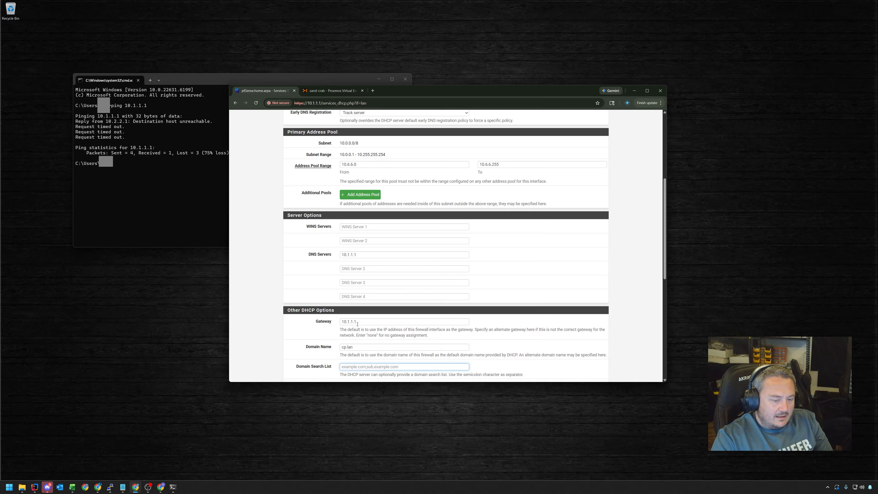
{"action": "type", "text": "cp."}
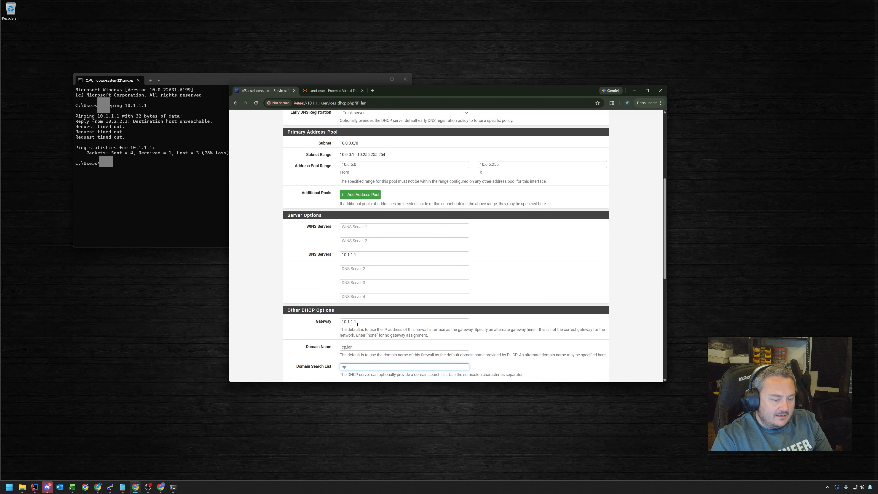
{"action": "type", "text": "lan"}
{"action": "scroll", "coordinate": [403, 289], "scroll_direction": "down", "scroll_amount": 3}
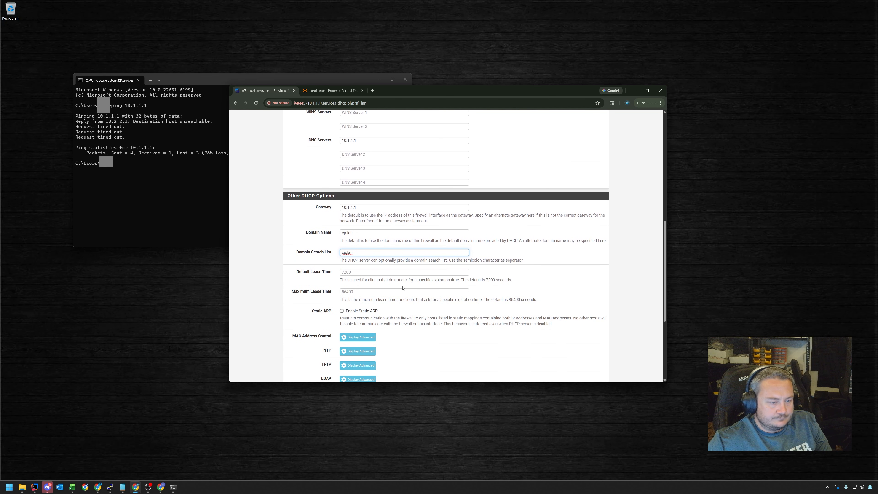
{"action": "scroll", "coordinate": [379, 267], "scroll_direction": "down", "scroll_amount": 2}
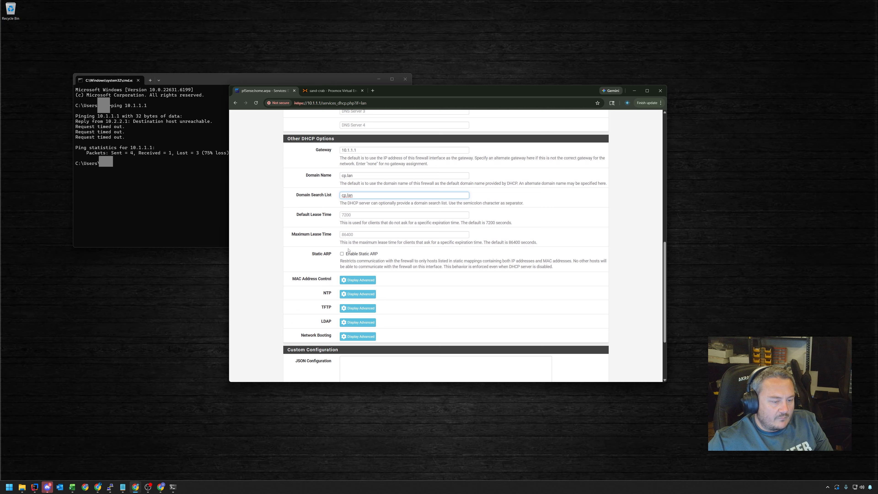
{"action": "scroll", "coordinate": [359, 231], "scroll_direction": "down", "scroll_amount": 2}
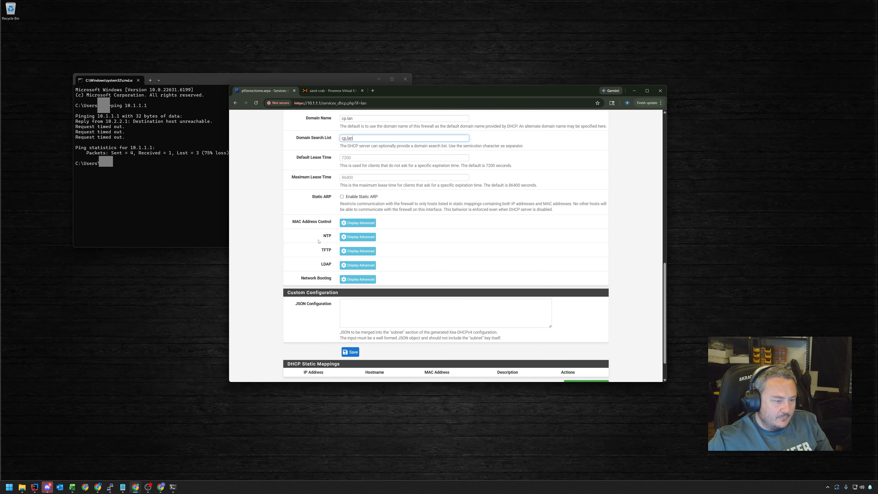
{"action": "scroll", "coordinate": [398, 260], "scroll_direction": "down", "scroll_amount": 2}
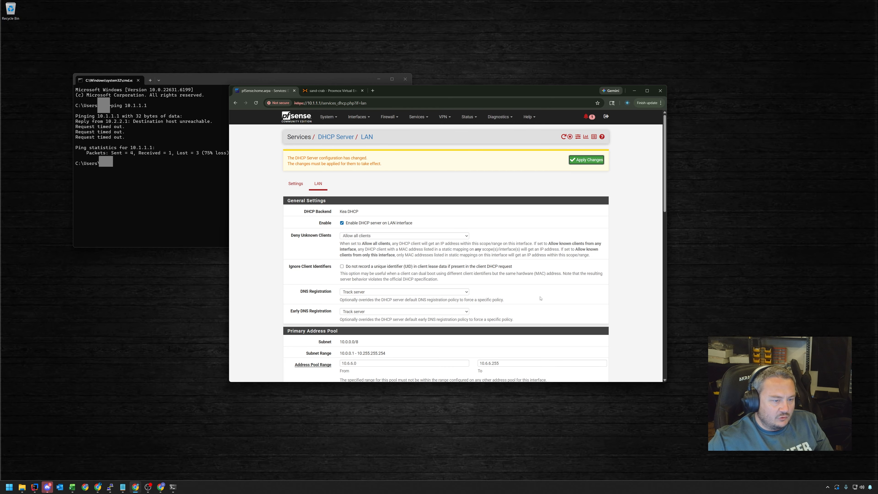
Bring the Excel workbook forward on its ip table sheet
{"action": "scroll", "coordinate": [541, 298], "scroll_direction": "down", "scroll_amount": 20}
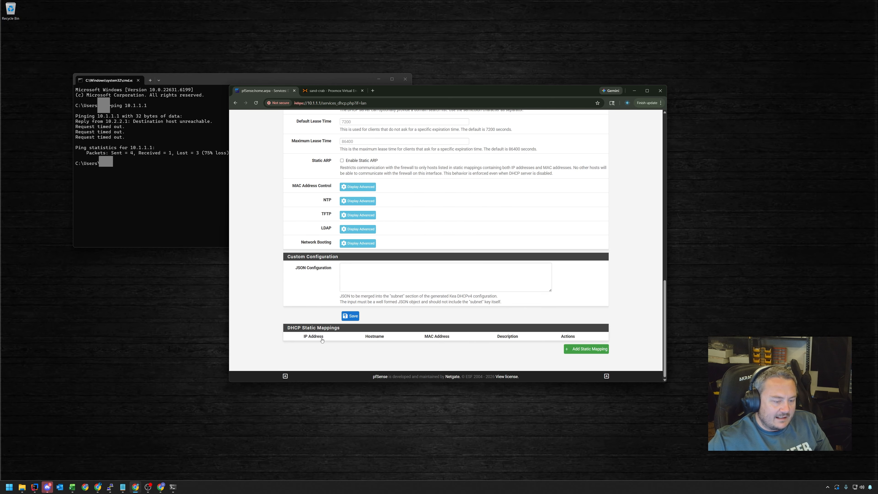
{"action": "left_click", "coordinate": [71, 487]}
{"action": "left_click", "coordinate": [146, 394]}
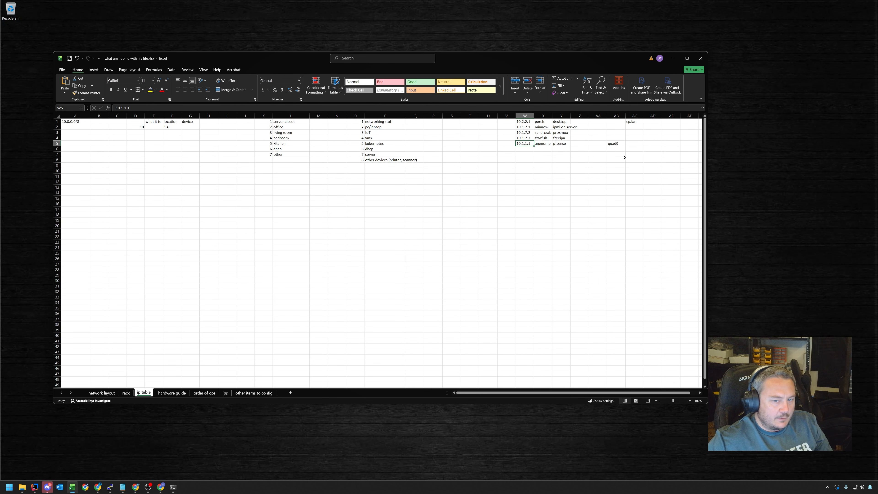
Review the ip table host ranges in Excel, then return to pfSense's LAN DHCP page
{"action": "left_click_drag", "start_coordinate": [634, 159], "coordinate": [72, 118]}
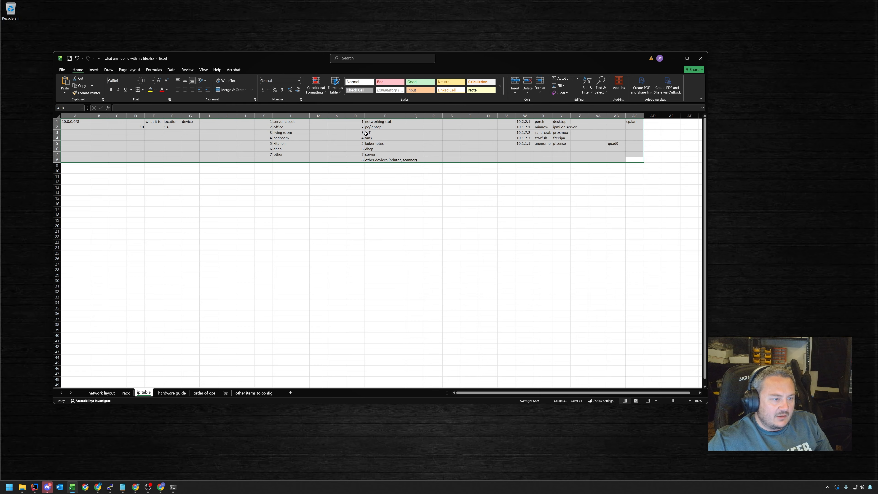
{"action": "left_click", "coordinate": [370, 149]}
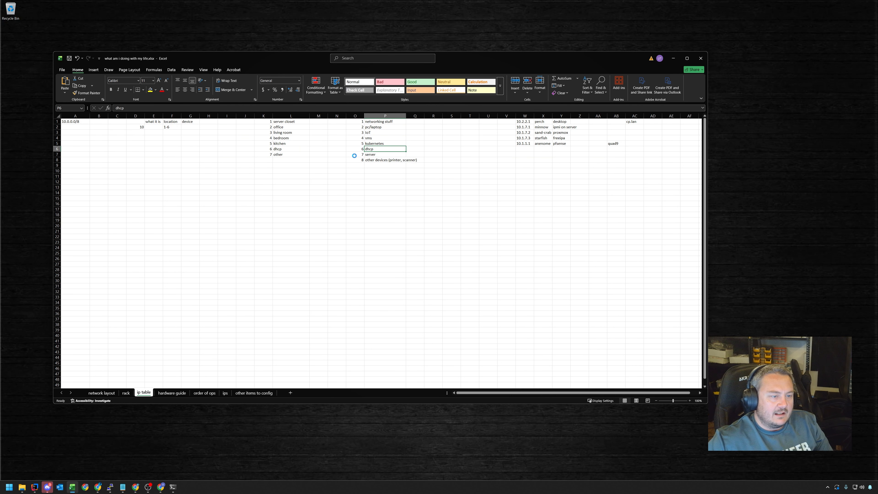
{"action": "scroll", "coordinate": [355, 156], "scroll_direction": "up", "scroll_amount": 3}
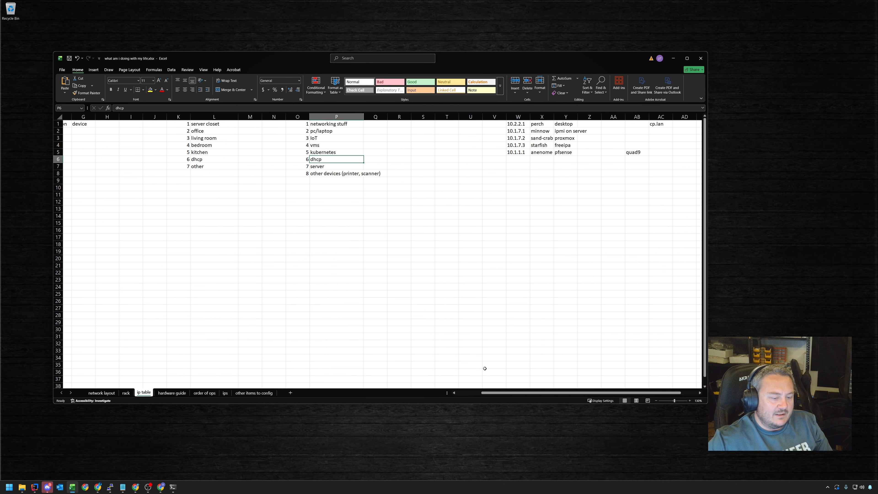
{"action": "left_click_drag", "start_coordinate": [488, 392], "coordinate": [463, 390]}
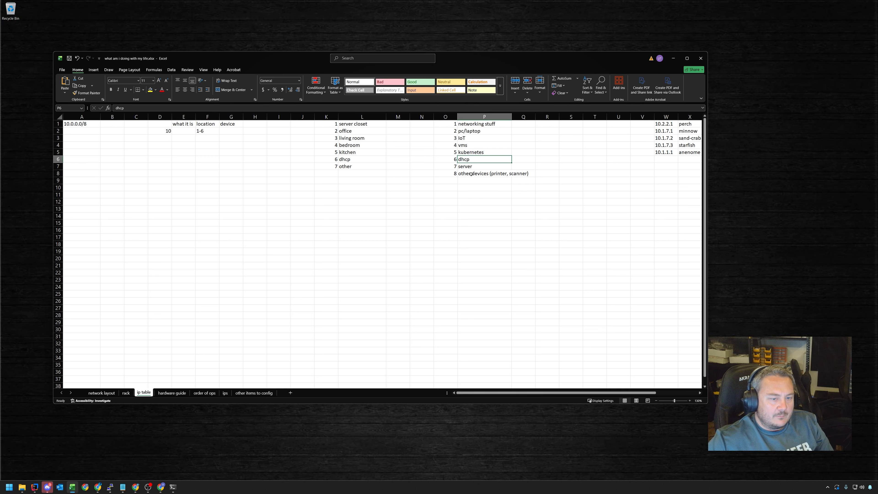
{"action": "left_click_drag", "start_coordinate": [471, 173], "coordinate": [157, 125]}
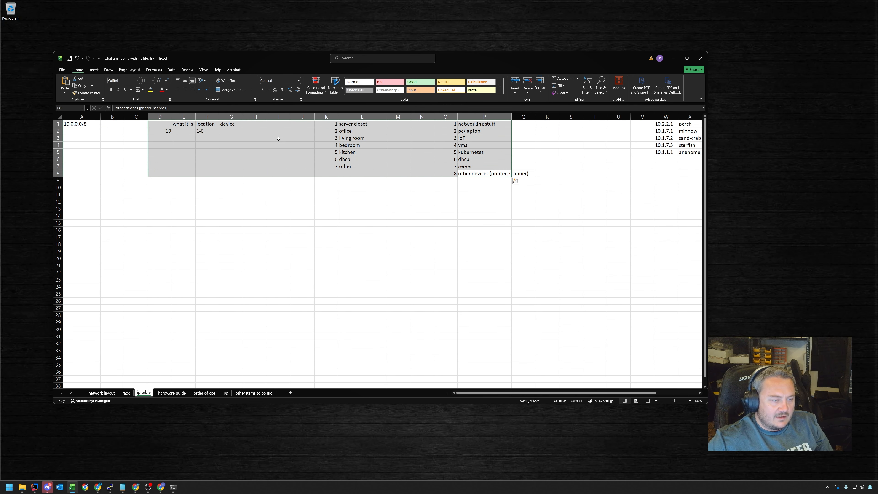
{"action": "left_click", "coordinate": [209, 131]}
{"action": "left_click", "coordinate": [443, 159]}
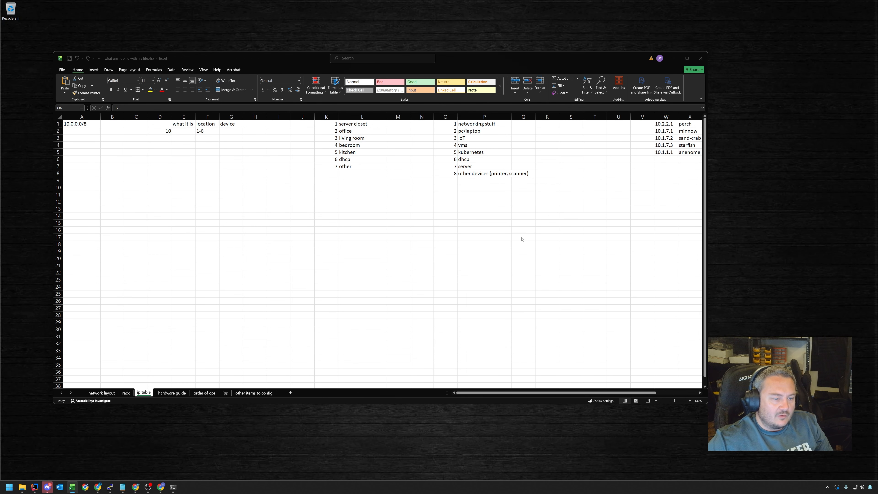
{"action": "key", "text": "alt+Tab"}
{"action": "scroll", "coordinate": [440, 286], "scroll_direction": "up", "scroll_amount": 15}
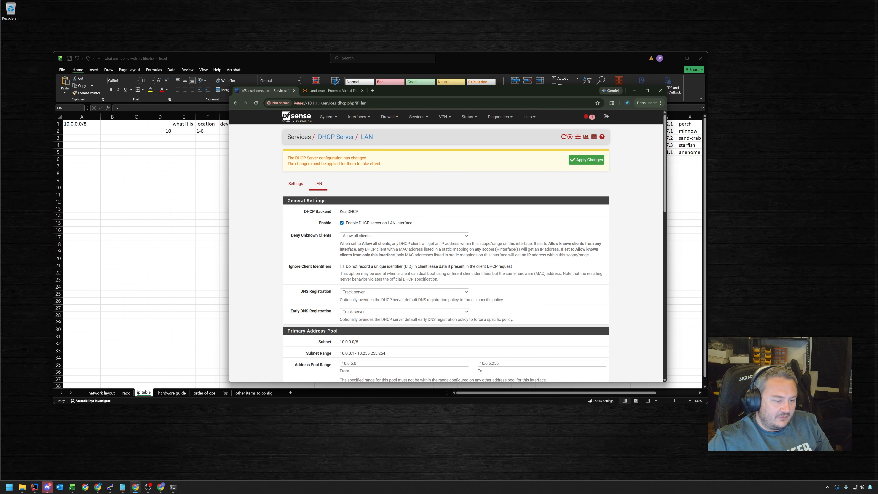
Apply the pending LAN DHCP server changes
{"action": "scroll", "coordinate": [430, 257], "scroll_direction": "down", "scroll_amount": 5}
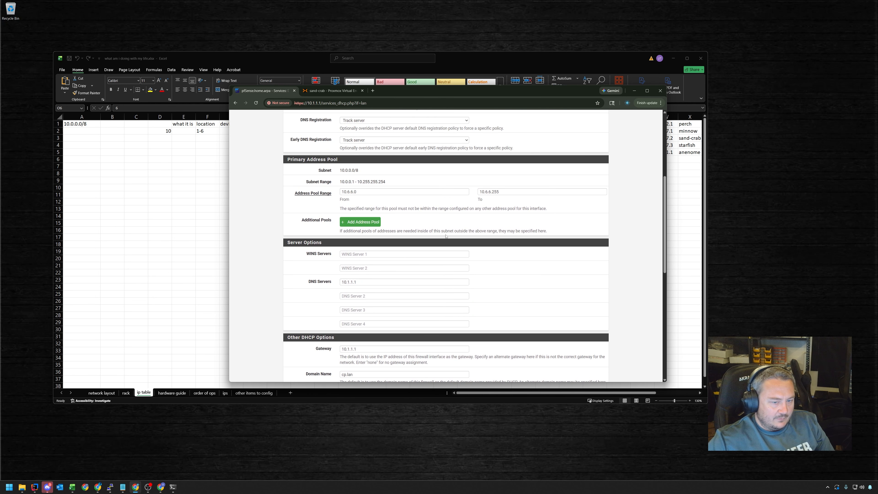
{"action": "scroll", "coordinate": [488, 209], "scroll_direction": "down", "scroll_amount": 10}
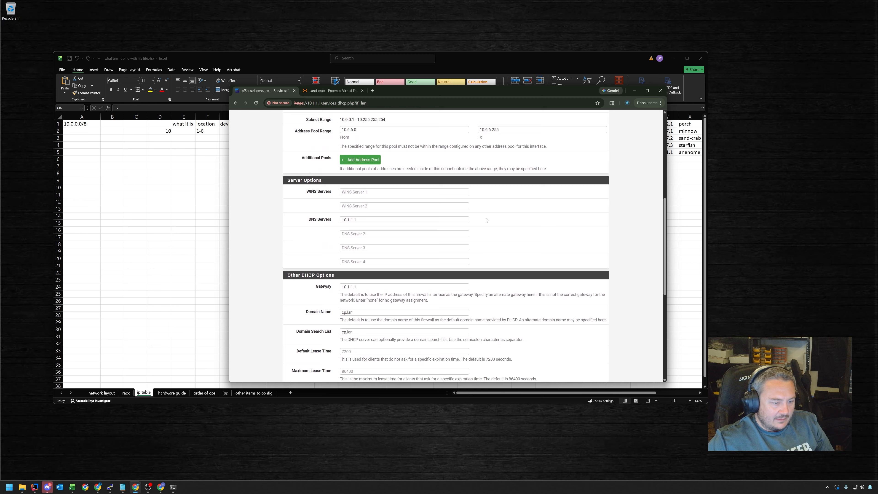
{"action": "scroll", "coordinate": [484, 229], "scroll_direction": "up", "scroll_amount": 15}
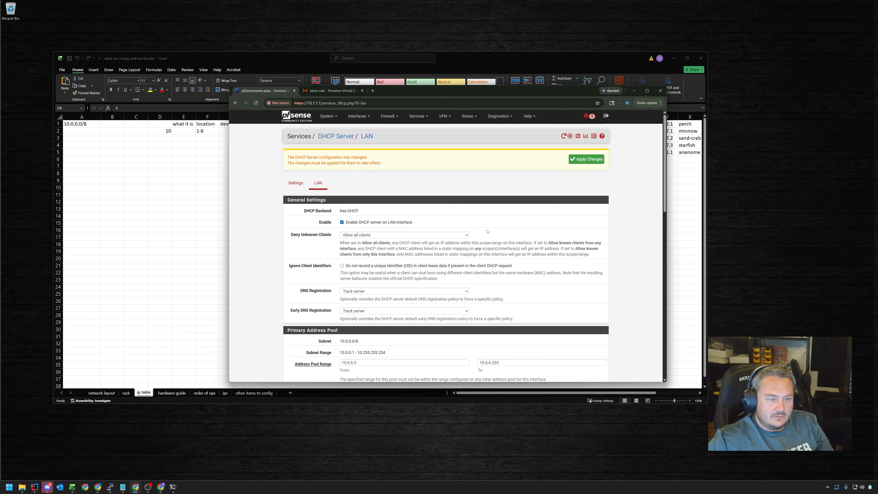
{"action": "left_click", "coordinate": [586, 163]}
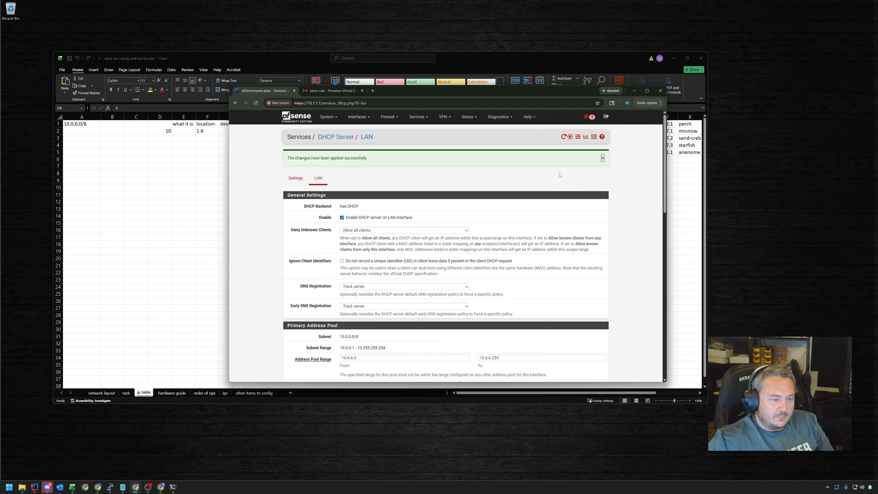
{"action": "left_click", "coordinate": [469, 117]}
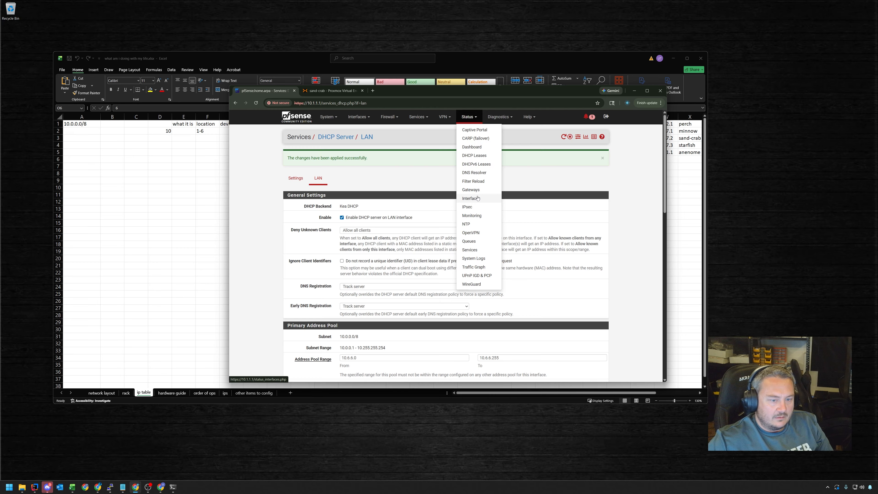
View the DHCP leases and inspect the 10.6.6.9 lease hostname 15aa01aj322301nt
{"action": "left_click", "coordinate": [474, 155]}
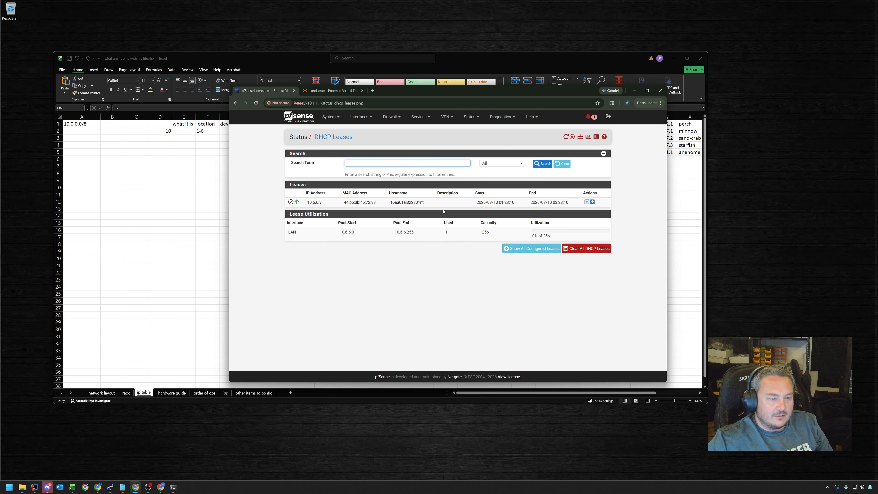
{"action": "mouse_move", "coordinate": [400, 206]}
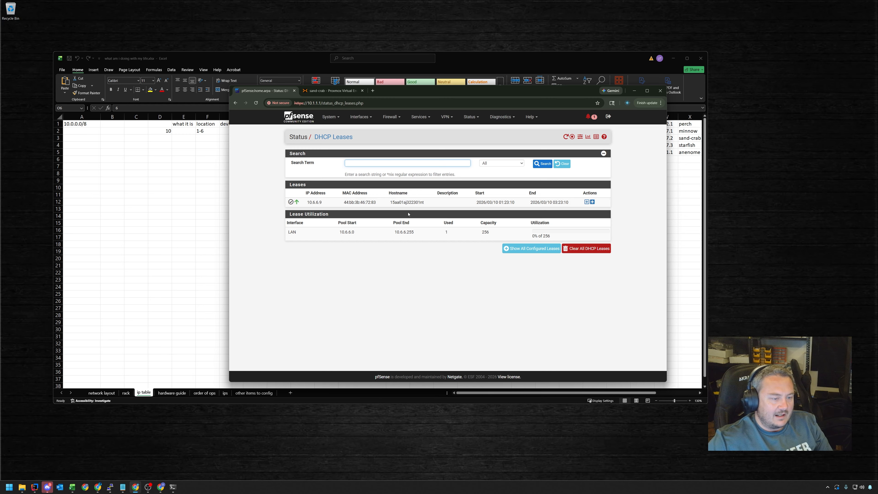
{"action": "left_click", "coordinate": [421, 116]}
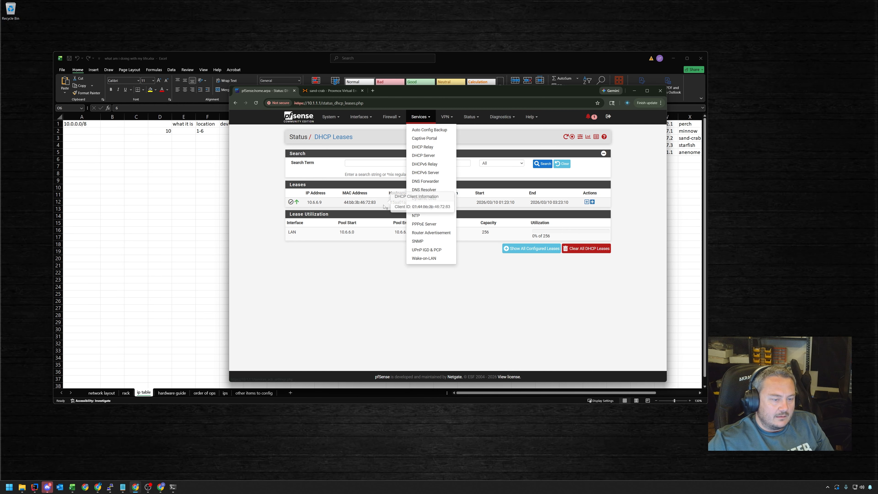
{"action": "left_click", "coordinate": [382, 257]}
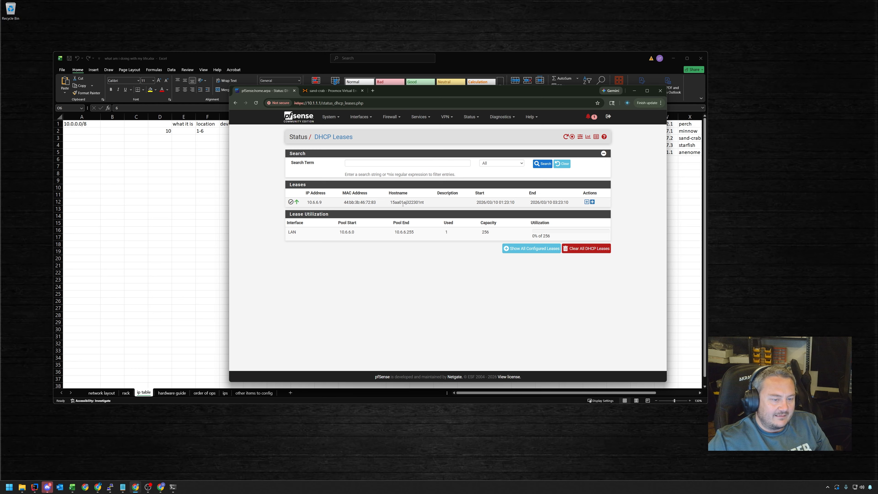
{"action": "double_click", "coordinate": [404, 203]}
{"action": "left_click", "coordinate": [404, 204]}
{"action": "double_click", "coordinate": [407, 204]}
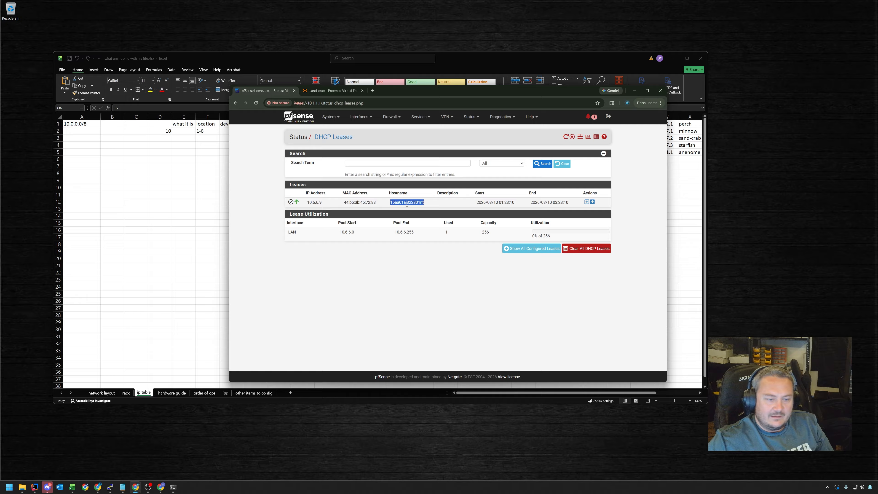
{"action": "left_click", "coordinate": [411, 204]}
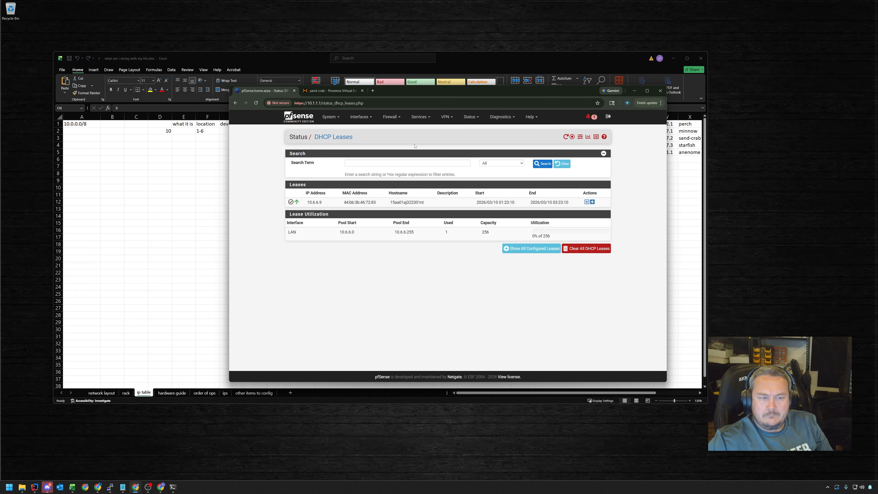
Open the DNS Resolver settings from the Services menu
{"action": "left_click", "coordinate": [470, 117]}
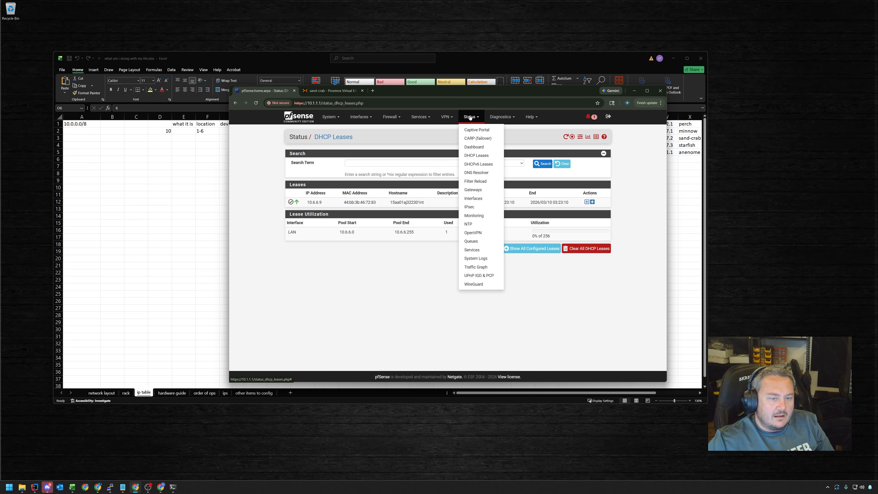
{"action": "left_click", "coordinate": [390, 117]}
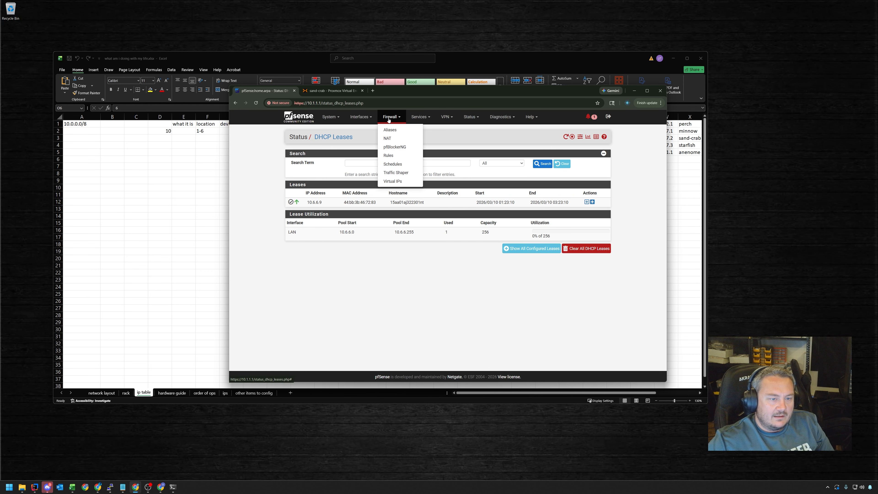
{"action": "left_click", "coordinate": [420, 119]}
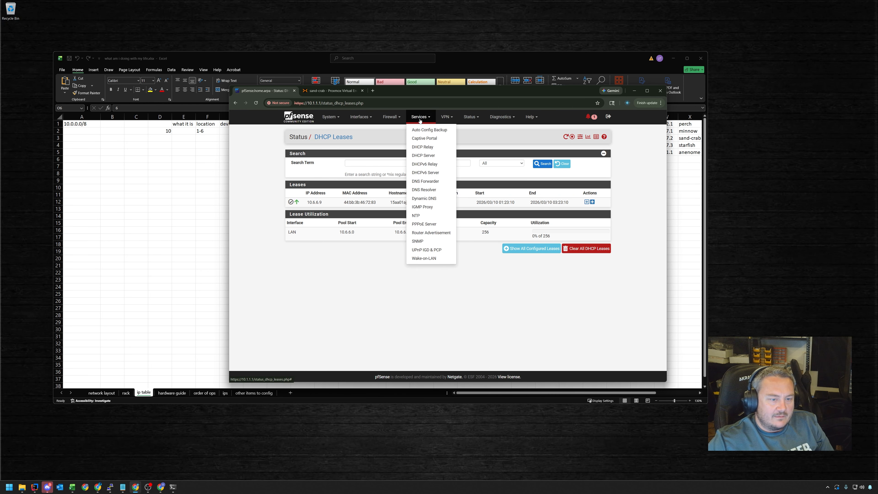
{"action": "left_click", "coordinate": [419, 193]}
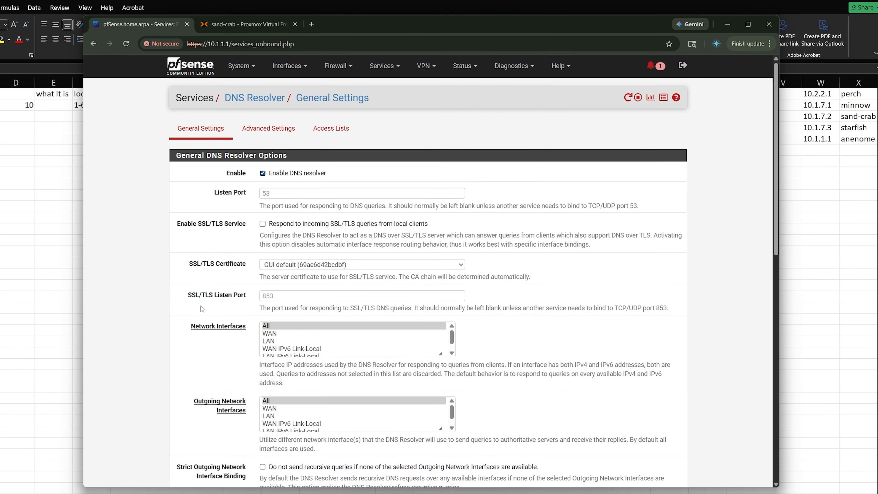
Enter hostname anenome and domain cp.lan in General Setup
{"action": "scroll", "coordinate": [172, 317], "scroll_direction": "down", "scroll_amount": 4}
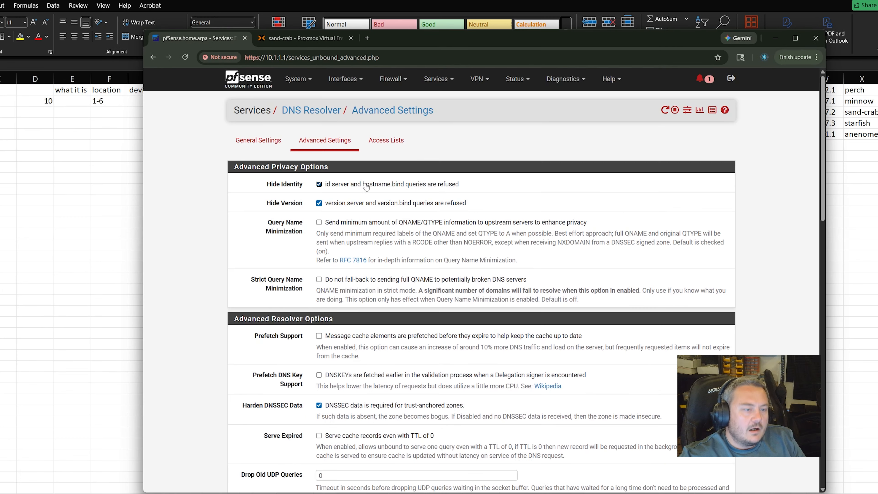
{"action": "left_click", "coordinate": [345, 79]}
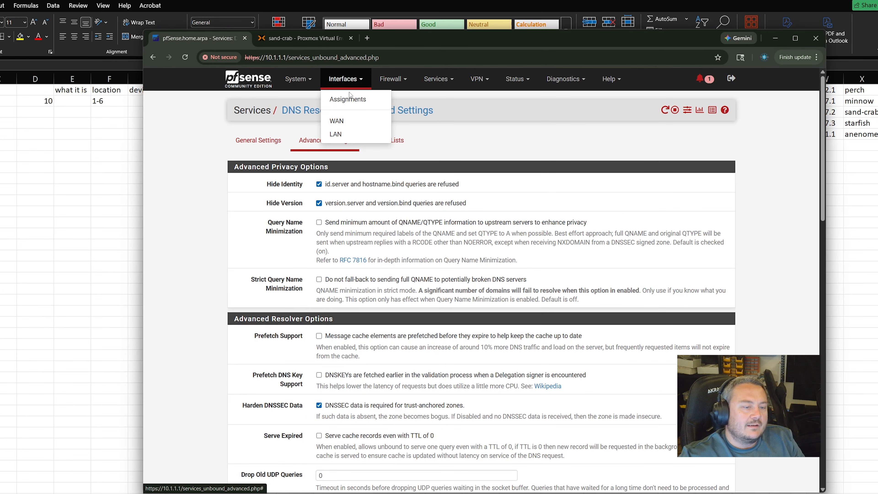
{"action": "left_click", "coordinate": [345, 121]}
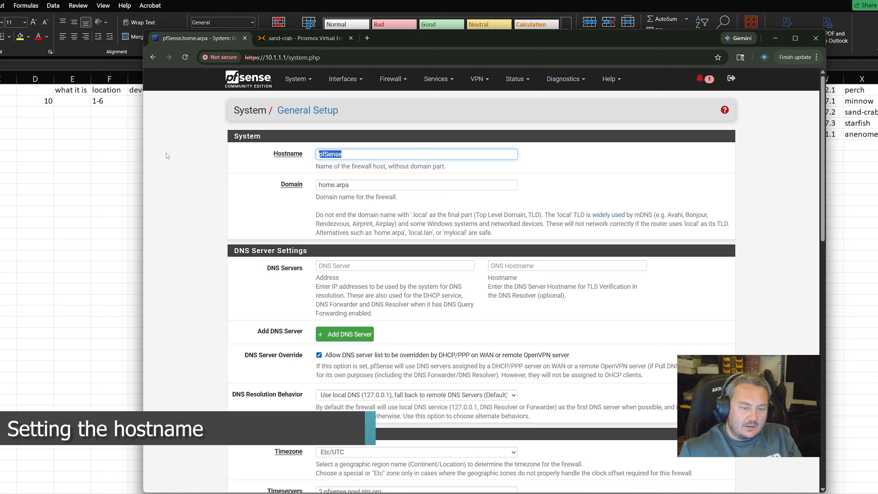
{"action": "type", "text": "a"}
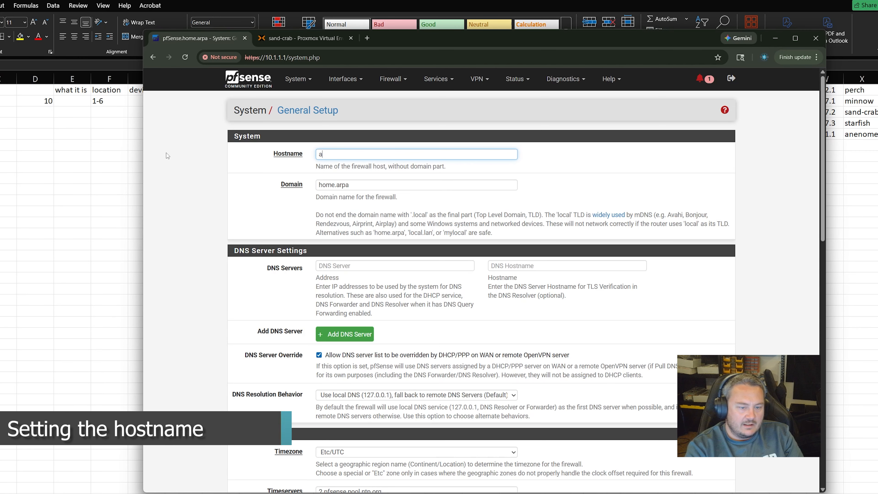
{"action": "type", "text": "nenome"}
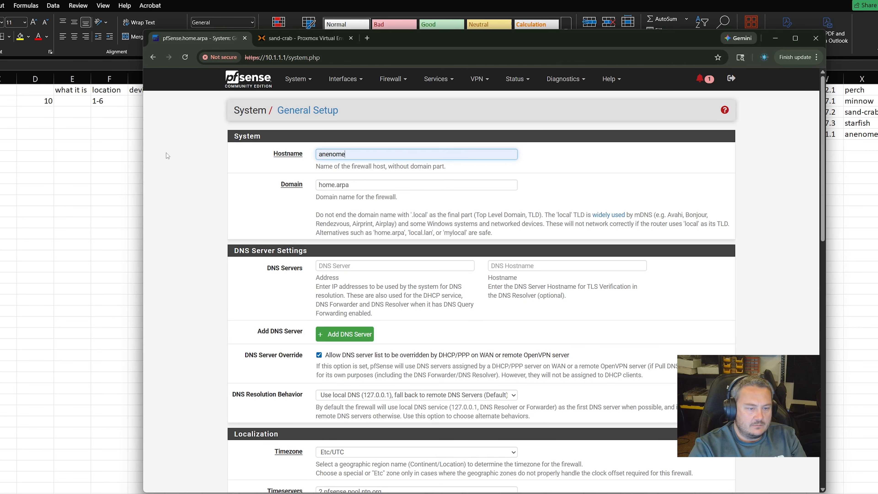
{"action": "key", "text": "Tab"}
{"action": "type", "text": "cp.lan"}
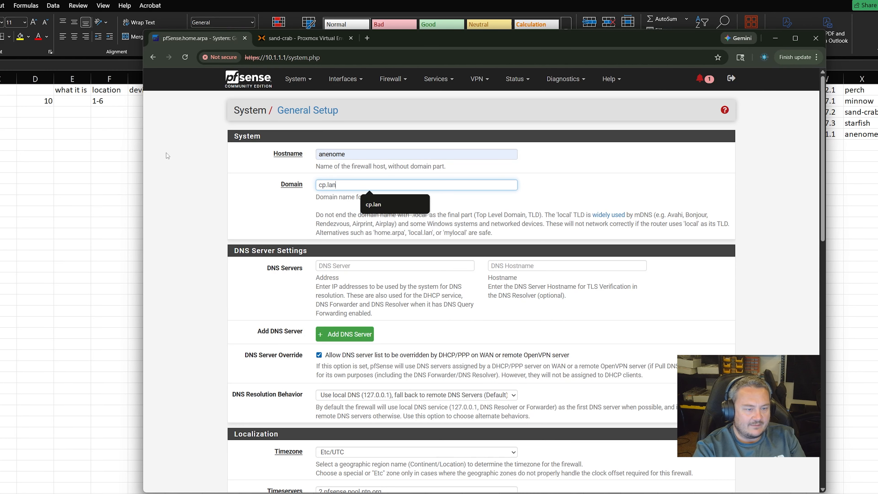
{"action": "left_click", "coordinate": [350, 265]}
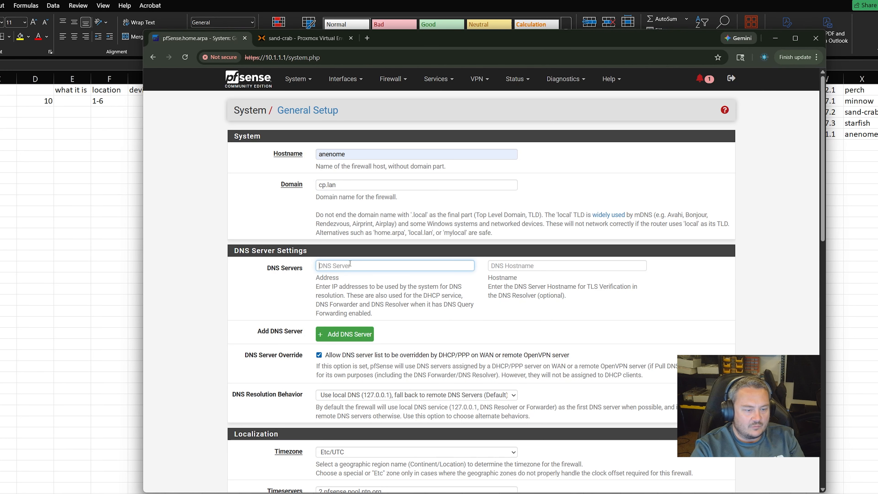
{"action": "left_click", "coordinate": [369, 39]}
Search the web for 'quad 9 dns servers' and open the Quad9 website
{"action": "type", "text": "quad "}
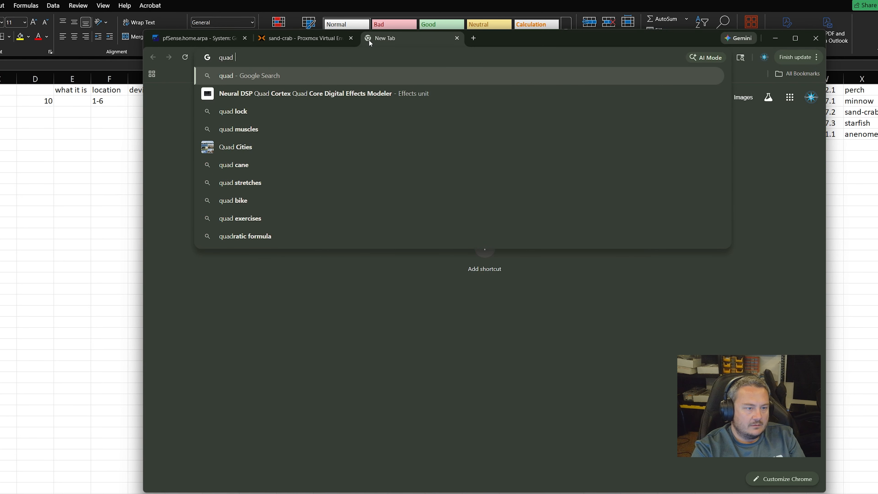
{"action": "type", "text": "9 dns servers"}
{"action": "key", "text": "Return"}
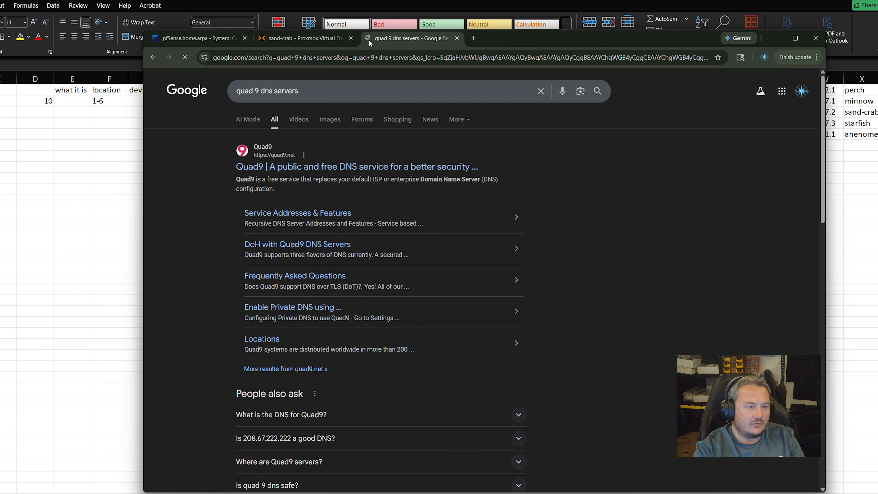
{"action": "left_click", "coordinate": [347, 167]}
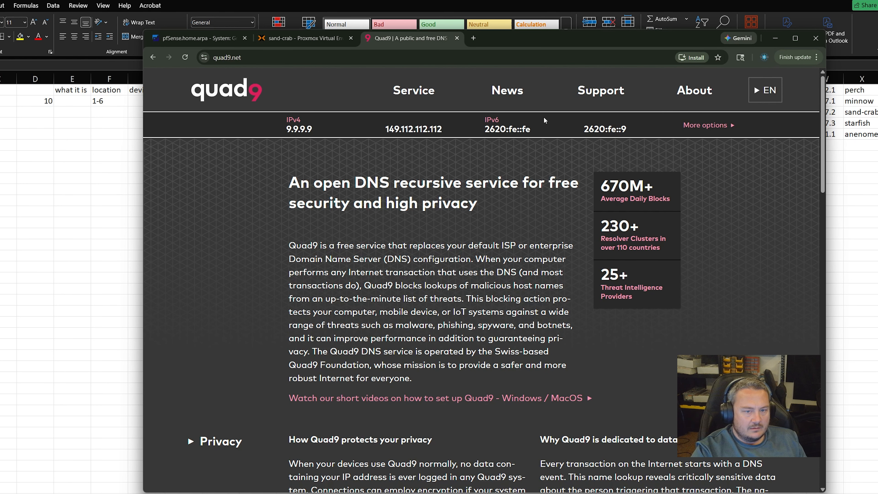
Select the recommended 9.9.9.9 address on Quad9's service addresses page, then switch tabs
{"action": "left_click", "coordinate": [708, 125]}
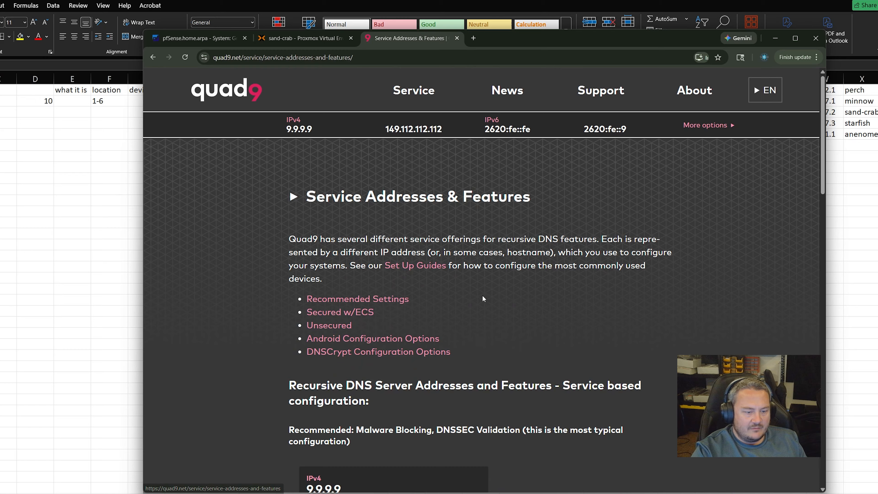
{"action": "scroll", "coordinate": [466, 302], "scroll_direction": "down", "scroll_amount": 5}
{"action": "scroll", "coordinate": [466, 302], "scroll_direction": "down", "scroll_amount": 5}
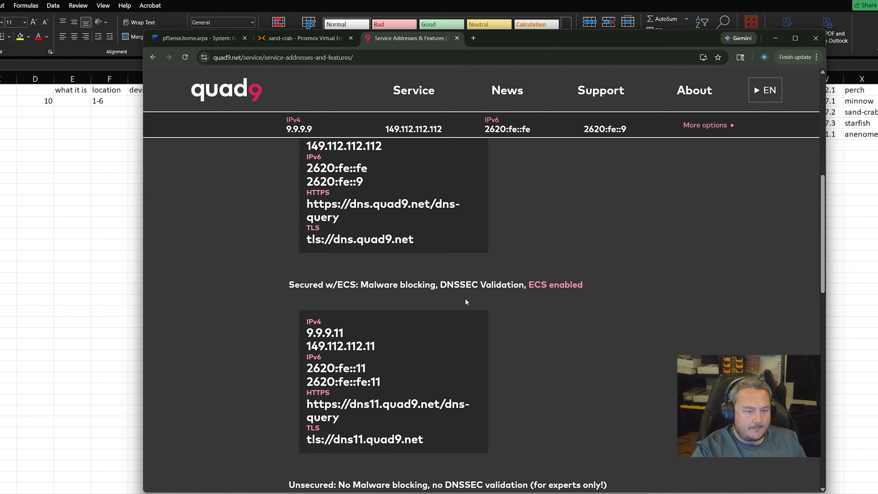
{"action": "scroll", "coordinate": [465, 302], "scroll_direction": "down", "scroll_amount": 2}
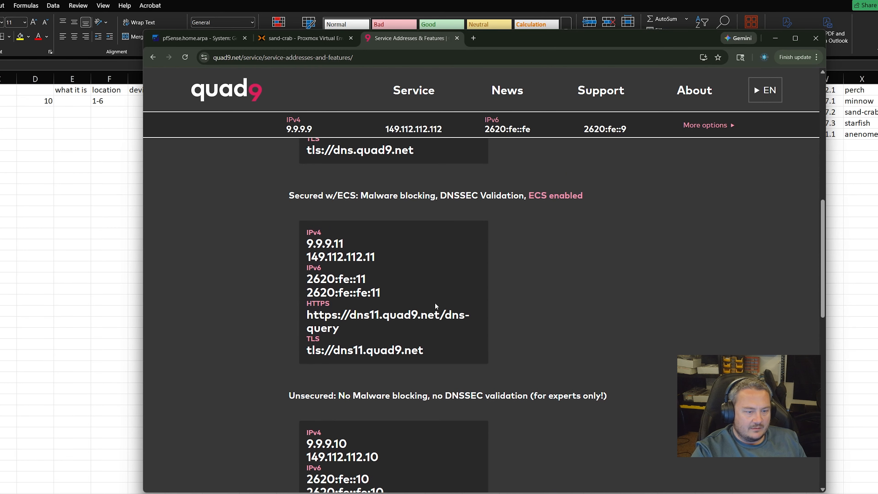
{"action": "scroll", "coordinate": [418, 321], "scroll_direction": "down", "scroll_amount": 15}
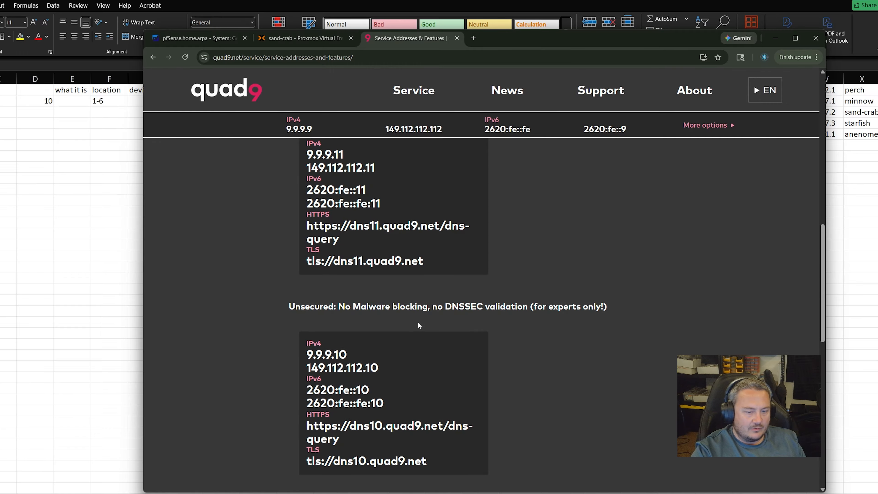
{"action": "scroll", "coordinate": [419, 326], "scroll_direction": "up", "scroll_amount": 20}
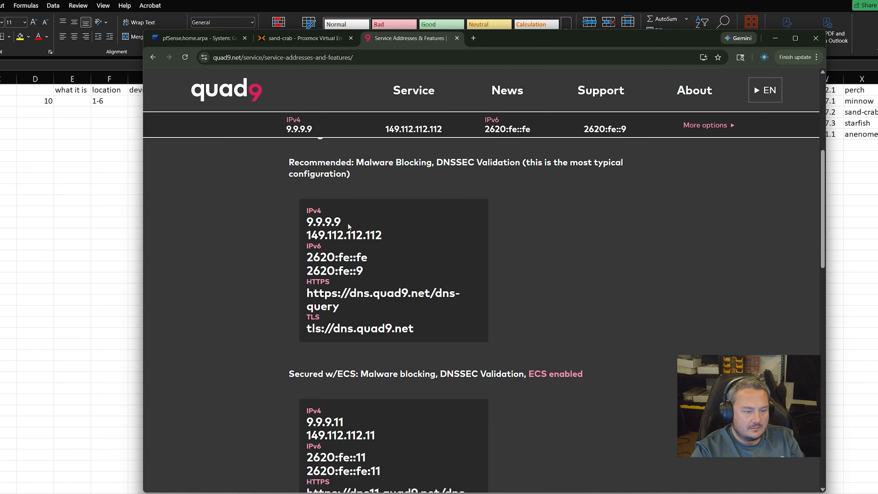
{"action": "double_click", "coordinate": [321, 223]}
{"action": "key", "text": "ctrl+c"}
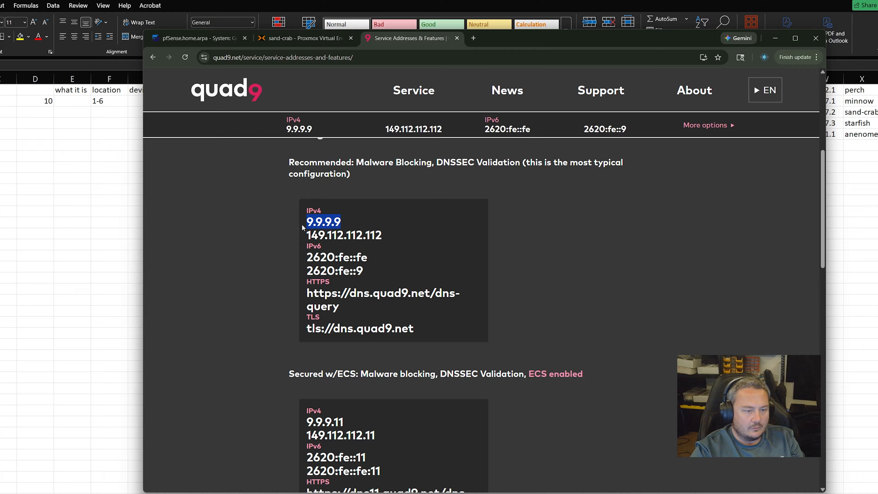
{"action": "left_click", "coordinate": [277, 37]}
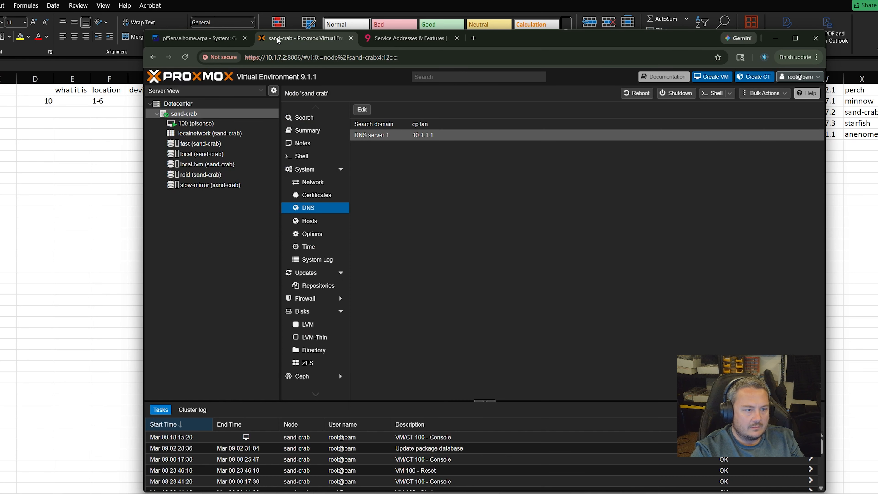
Paste 9.9.9.9 as the first pfSense DNS server and add a second DNS entry
{"action": "left_click", "coordinate": [232, 37]}
{"action": "left_click", "coordinate": [352, 264]}
{"action": "key", "text": "ctrl+v"}
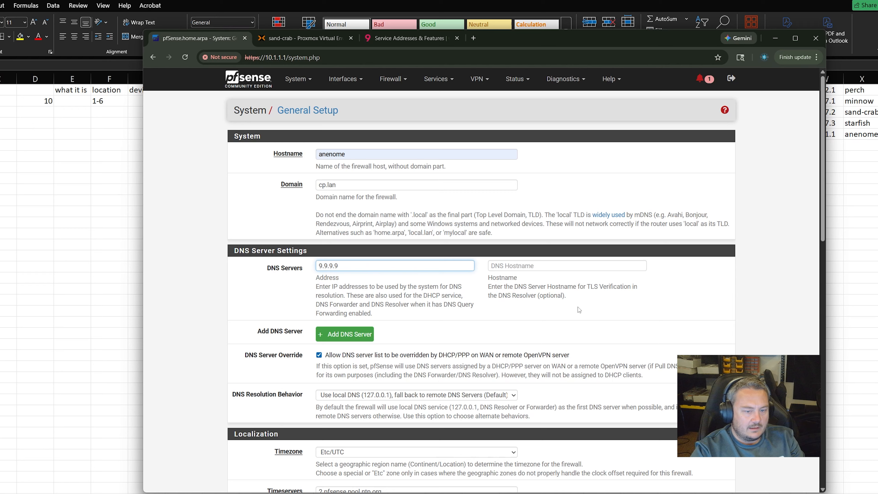
{"action": "left_click", "coordinate": [349, 334]}
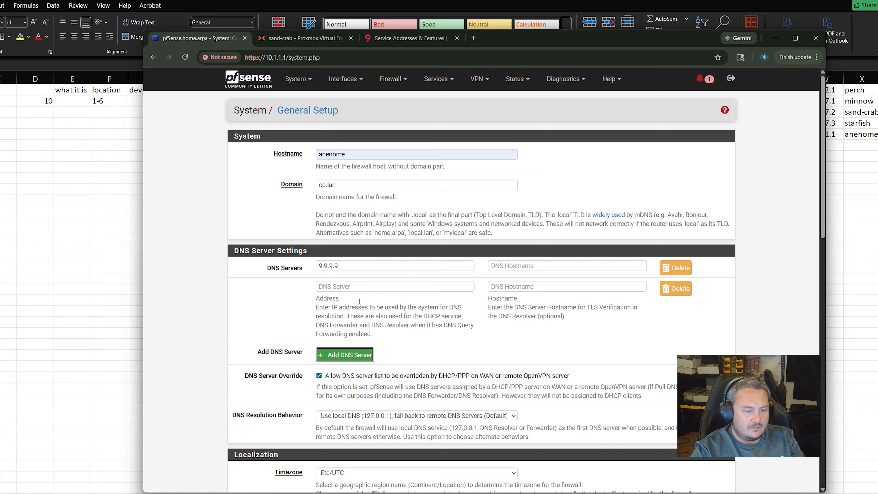
{"action": "left_click", "coordinate": [360, 286]}
Copy 149.112.112.112 from Quad9 and paste it as the second DNS server
{"action": "left_click", "coordinate": [391, 44]}
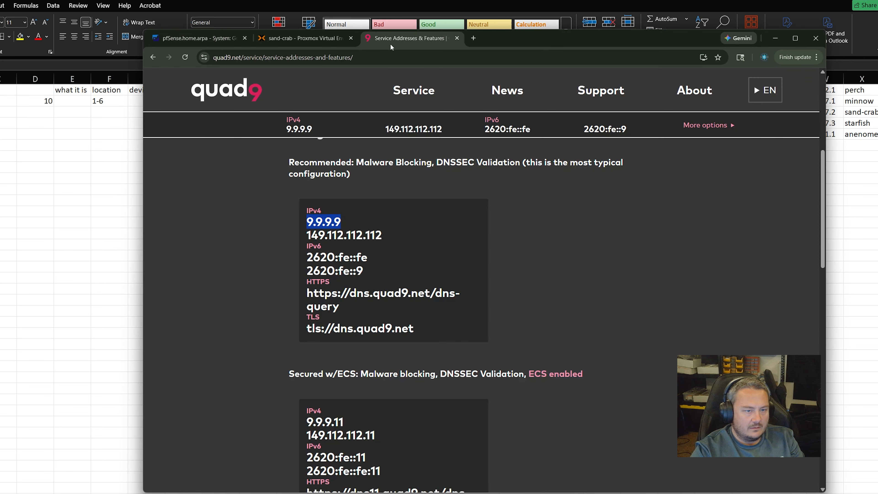
{"action": "left_click_drag", "start_coordinate": [383, 236], "coordinate": [291, 230]}
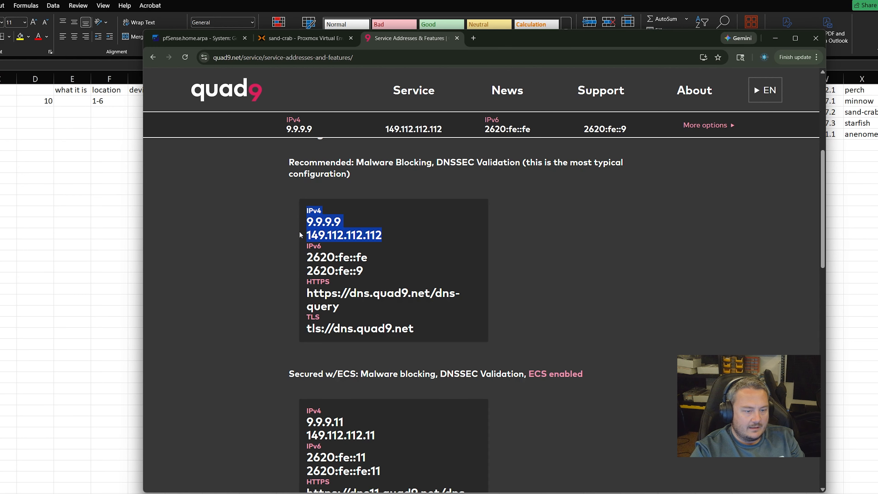
{"action": "key", "text": "ctrl+c"}
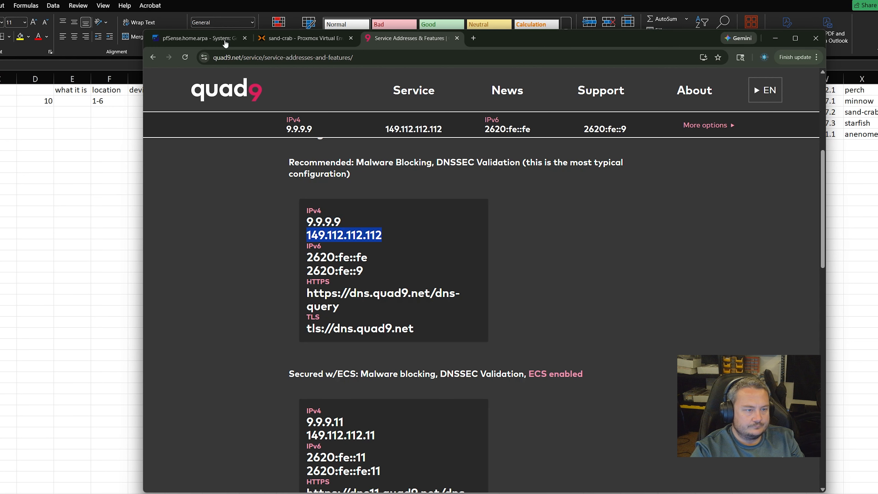
{"action": "left_click", "coordinate": [201, 37]}
{"action": "key", "text": "ctrl+v"}
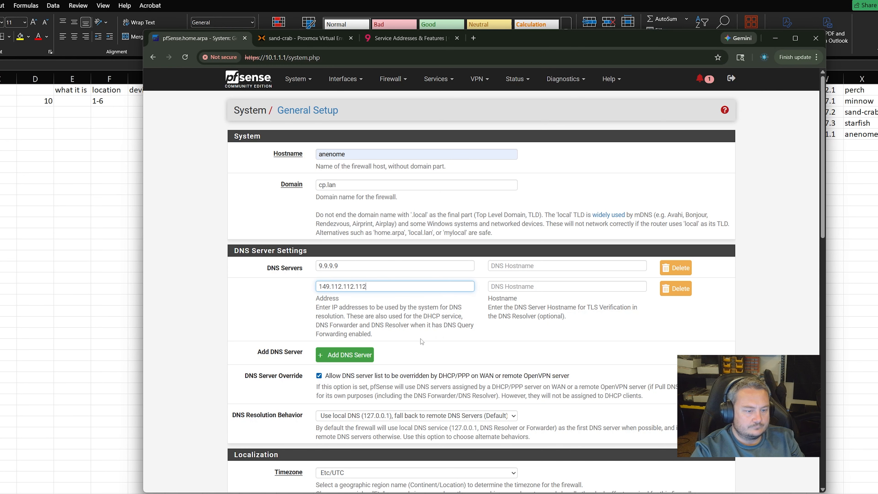
{"action": "left_click", "coordinate": [457, 346]}
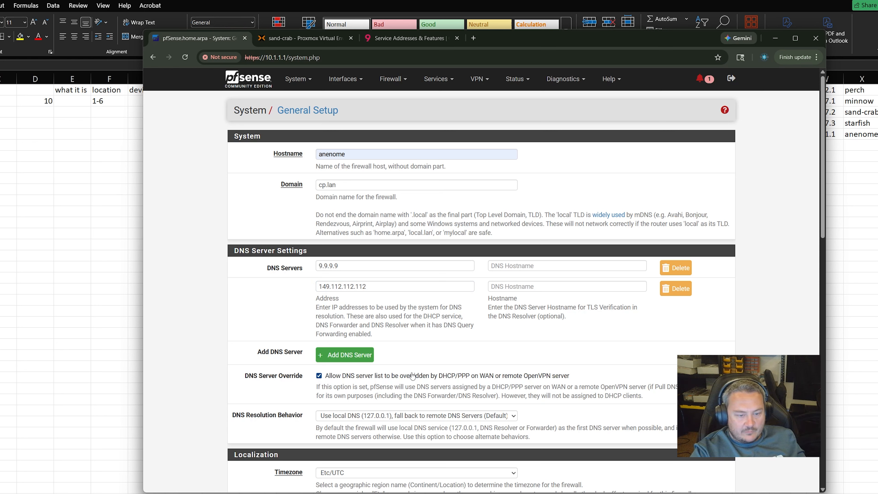
Turn off DNS Server Override and keep the default local-first resolution behaviour
{"action": "left_click", "coordinate": [475, 377]}
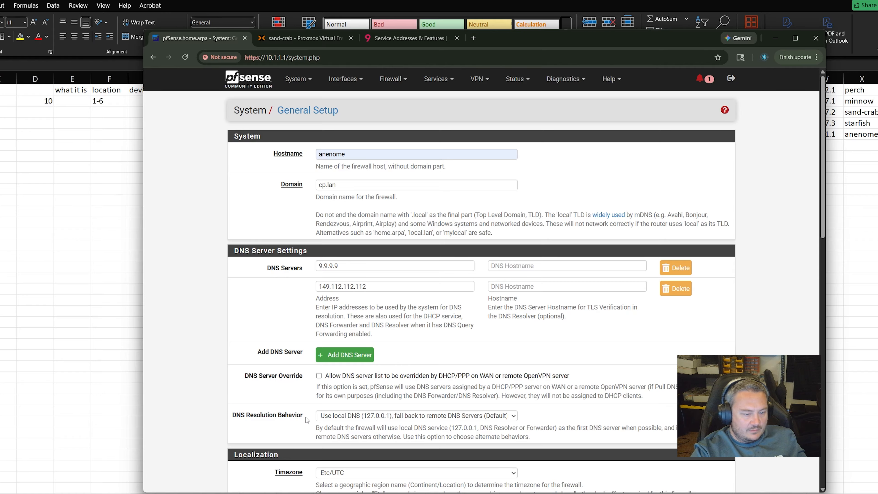
{"action": "left_click", "coordinate": [415, 415]}
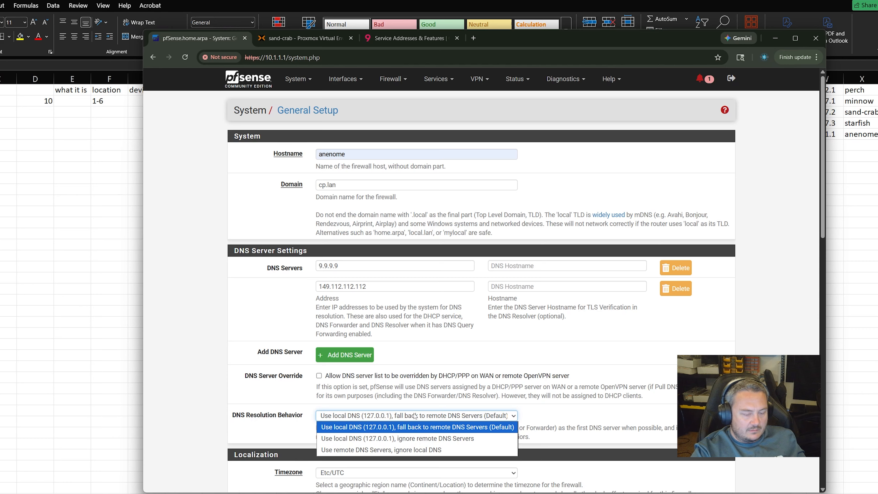
{"action": "left_click", "coordinate": [415, 416]}
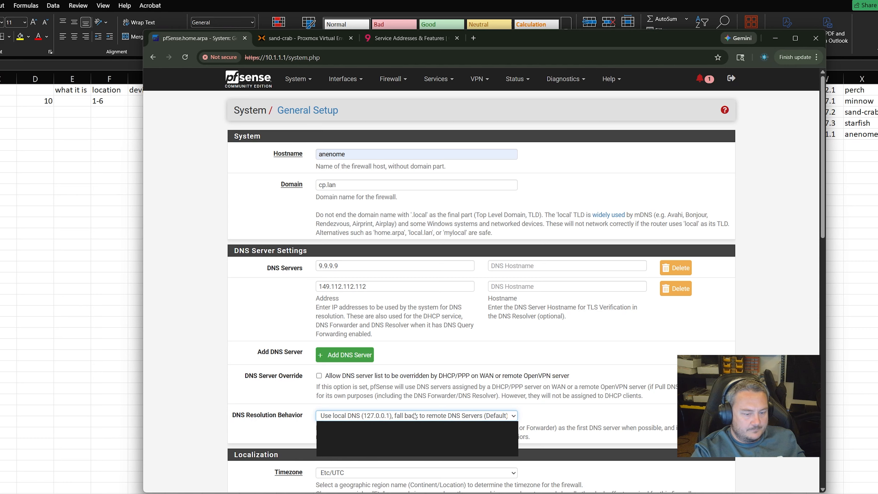
{"action": "scroll", "coordinate": [283, 424], "scroll_direction": "down", "scroll_amount": 2}
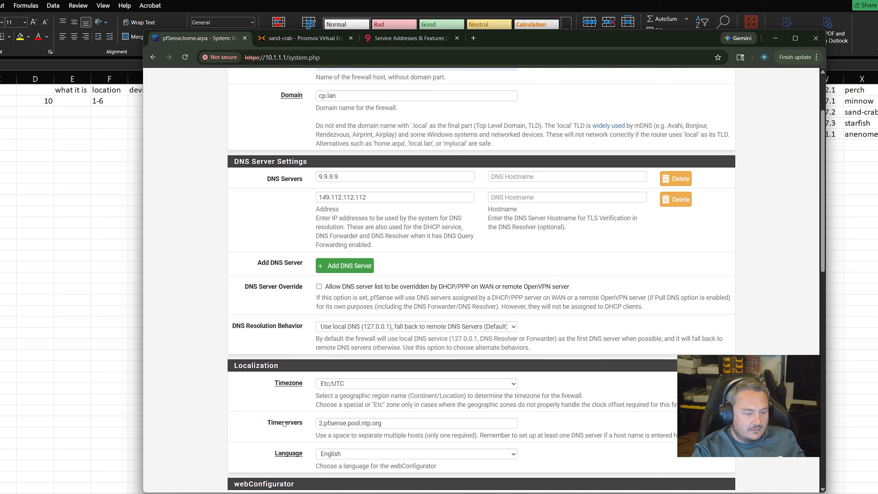
Set the firewall timezone to America/Los_Angeles
{"action": "left_click", "coordinate": [389, 386]}
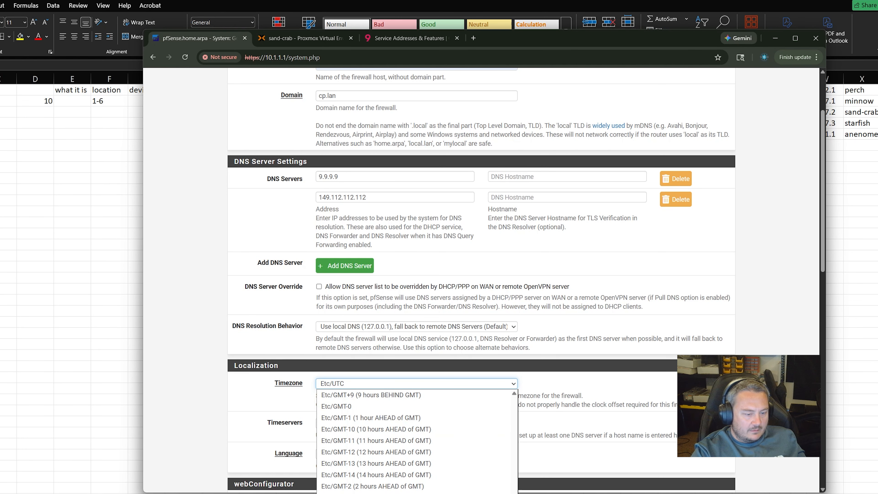
{"action": "left_click_drag", "start_coordinate": [515, 493], "coordinate": [514, 466]}
{"action": "scroll", "coordinate": [415, 477], "scroll_direction": "up", "scroll_amount": 10}
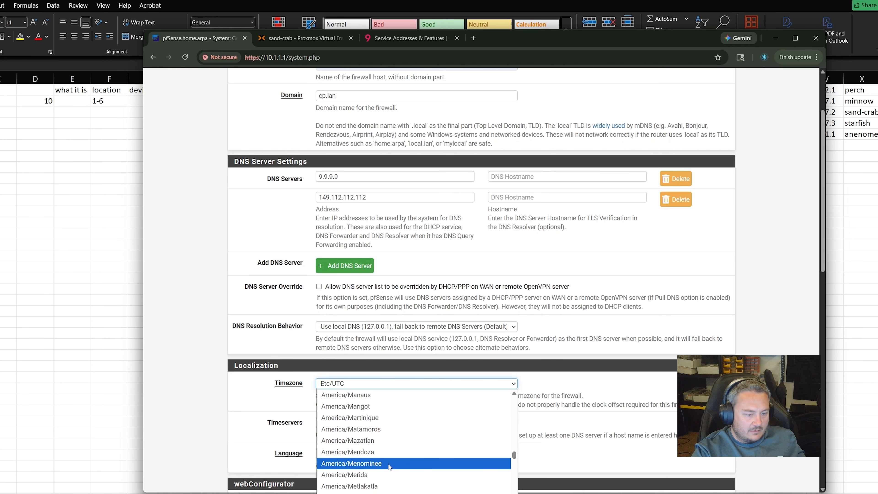
{"action": "scroll", "coordinate": [415, 441], "scroll_direction": "up", "scroll_amount": 5}
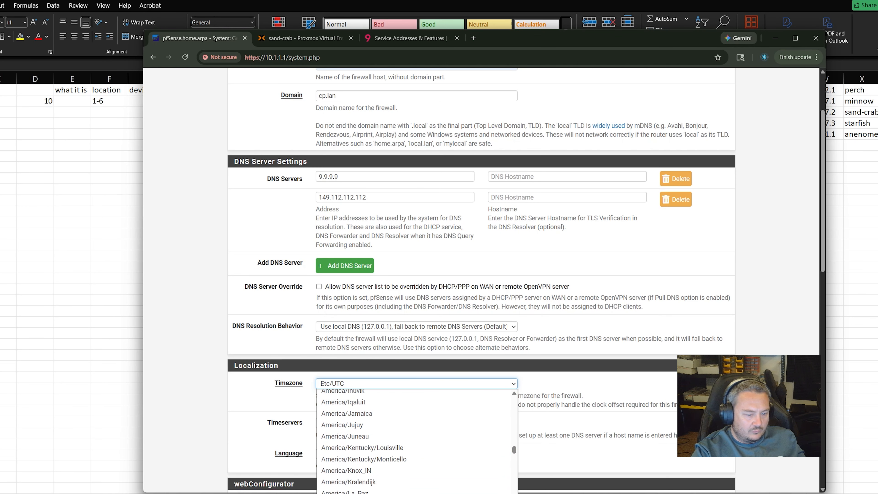
{"action": "left_click", "coordinate": [349, 493]}
{"action": "left_click", "coordinate": [290, 427]}
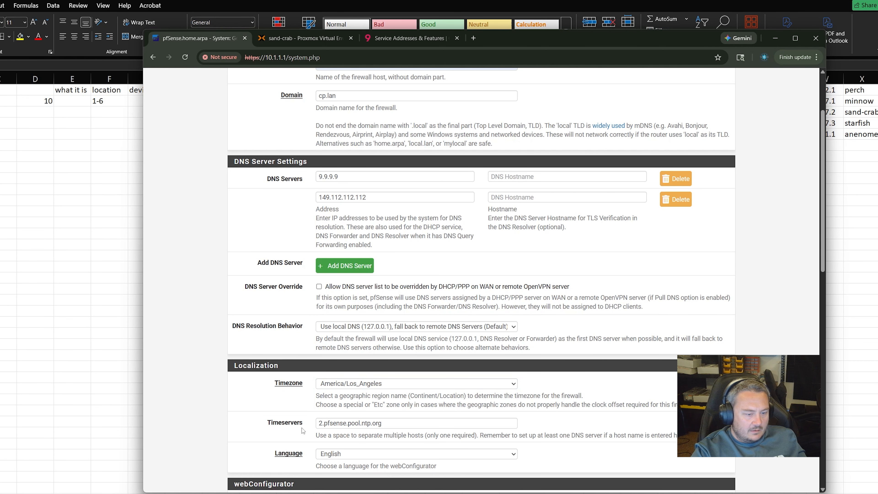
{"action": "scroll", "coordinate": [302, 430], "scroll_direction": "down", "scroll_amount": 2}
Leave the timeserver unchanged as 2.pfsense.pool.ntp.org
{"action": "triple_click", "coordinate": [405, 335]}
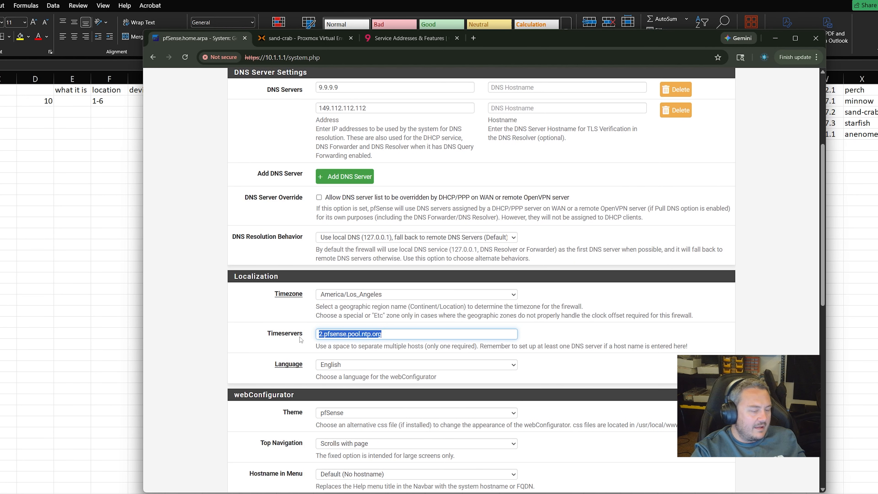
{"action": "triple_click", "coordinate": [389, 344]}
{"action": "triple_click", "coordinate": [396, 333]}
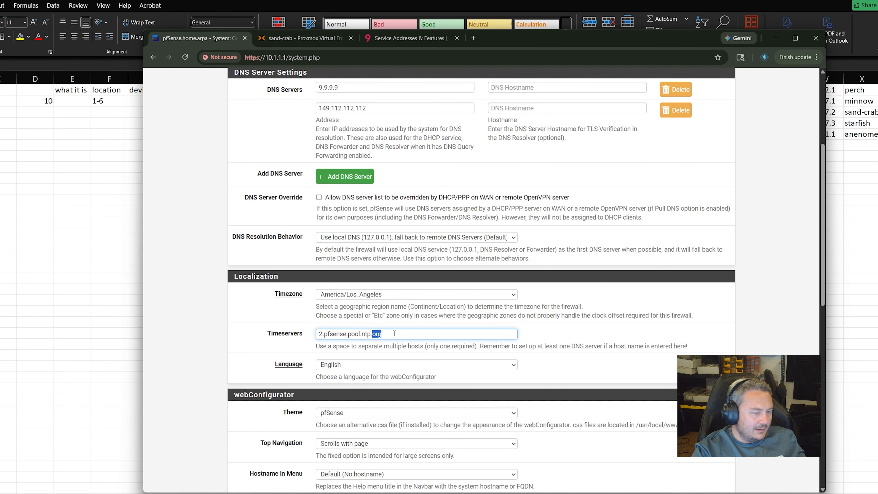
{"action": "left_click", "coordinate": [433, 332]}
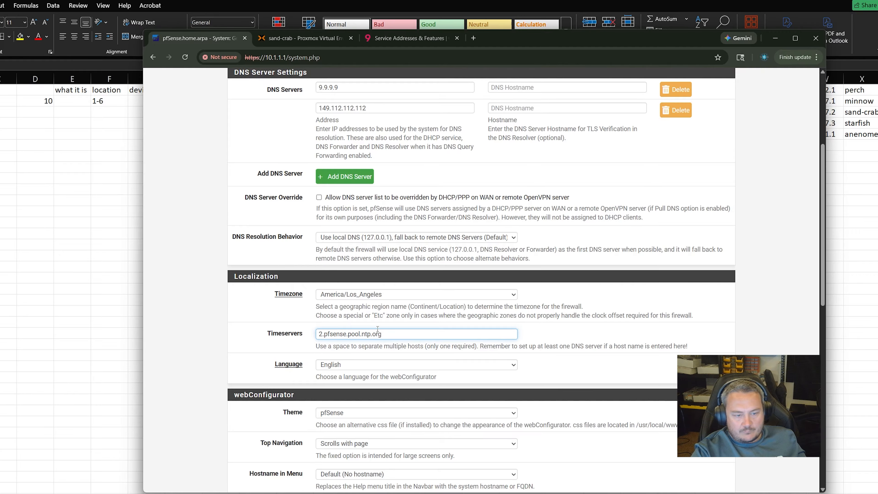
{"action": "scroll", "coordinate": [418, 331], "scroll_direction": "down", "scroll_amount": 2}
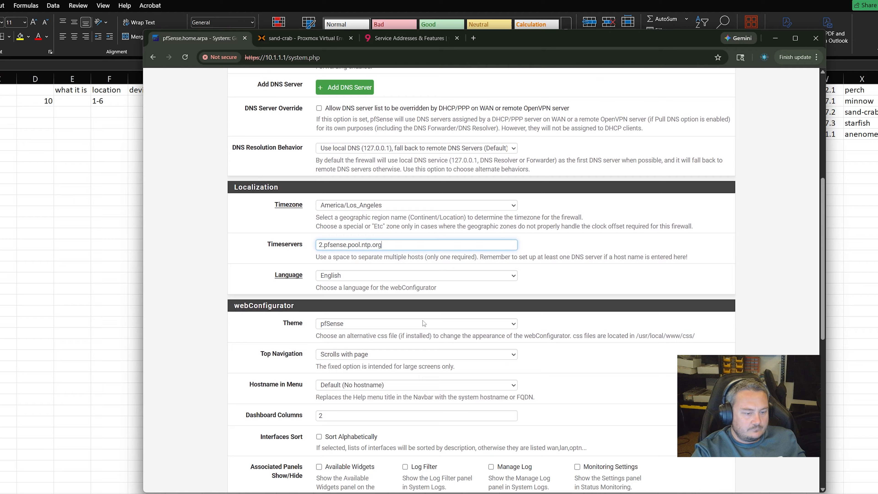
{"action": "scroll", "coordinate": [422, 320], "scroll_direction": "down", "scroll_amount": 2}
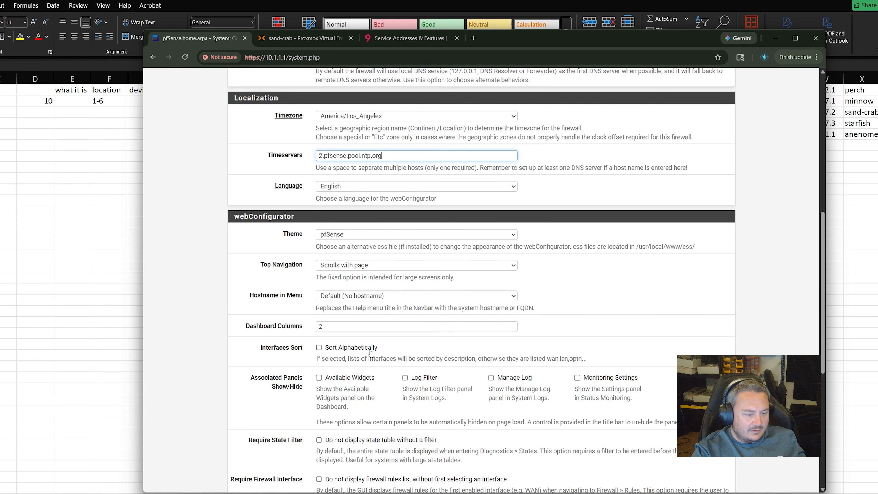
{"action": "scroll", "coordinate": [371, 352], "scroll_direction": "down", "scroll_amount": 2}
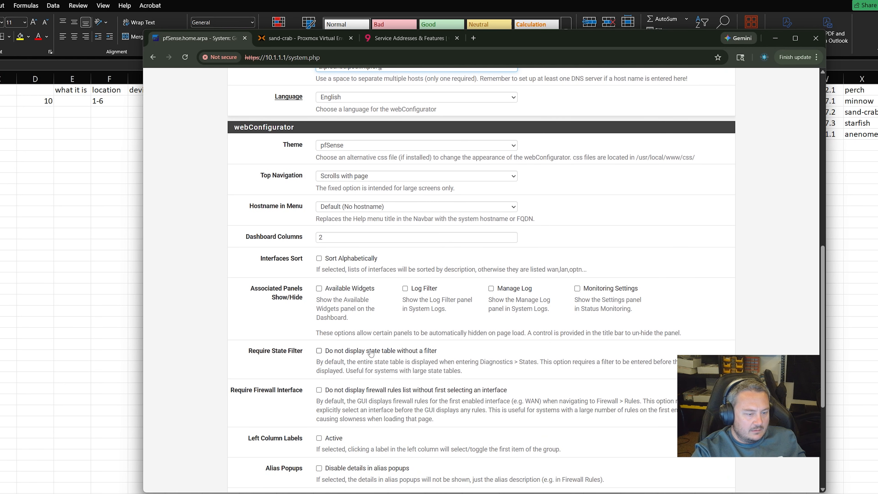
{"action": "scroll", "coordinate": [387, 395], "scroll_direction": "down", "scroll_amount": 2}
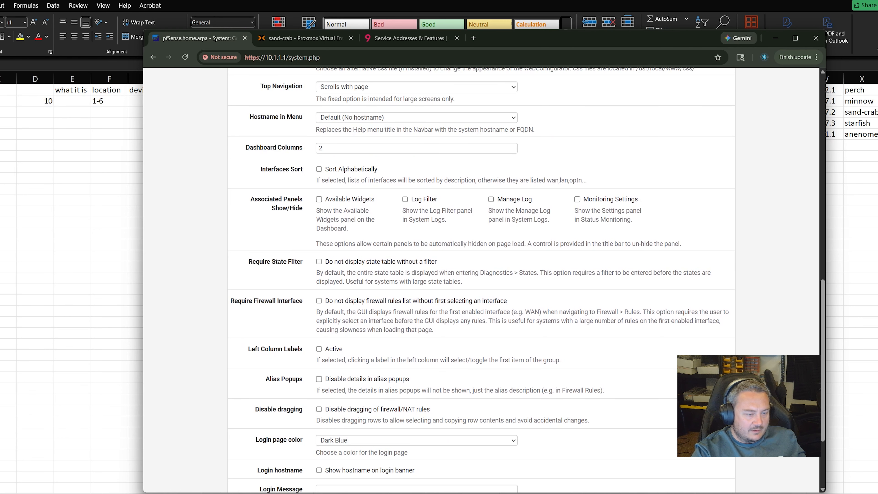
{"action": "scroll", "coordinate": [423, 388], "scroll_direction": "down", "scroll_amount": 2}
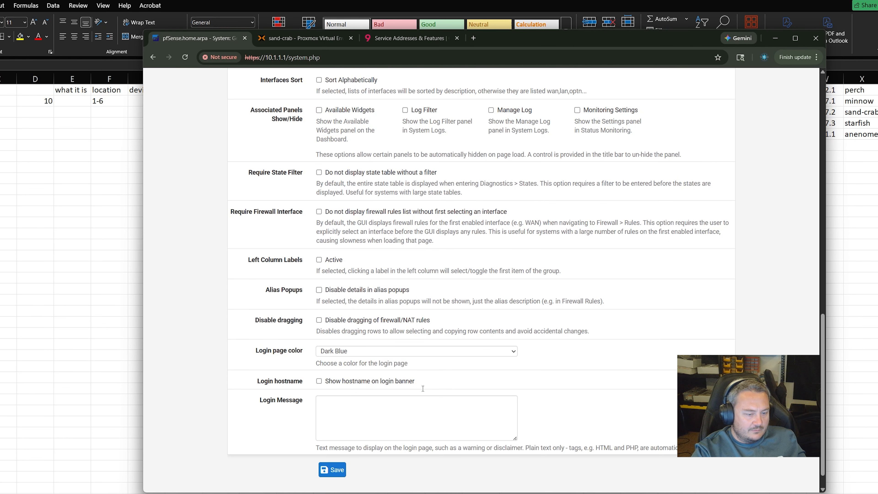
{"action": "left_click", "coordinate": [415, 353]}
{"action": "left_click", "coordinate": [444, 366]}
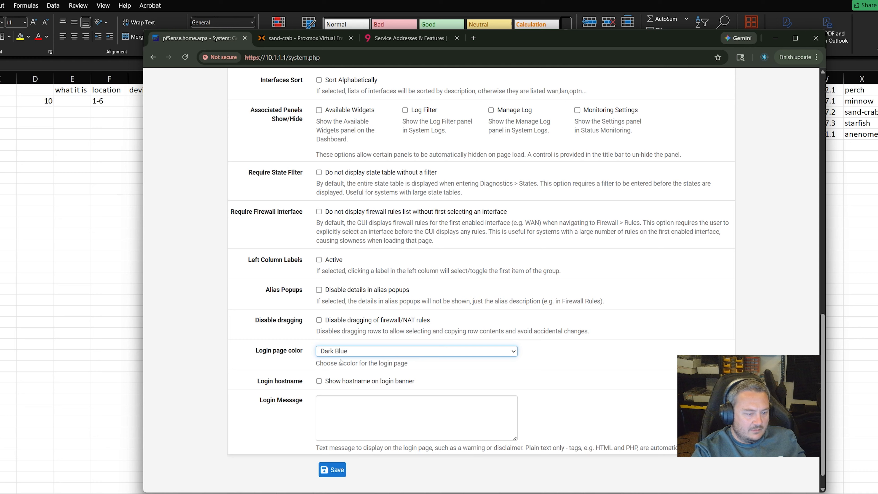
{"action": "scroll", "coordinate": [439, 364], "scroll_direction": "down", "scroll_amount": 1}
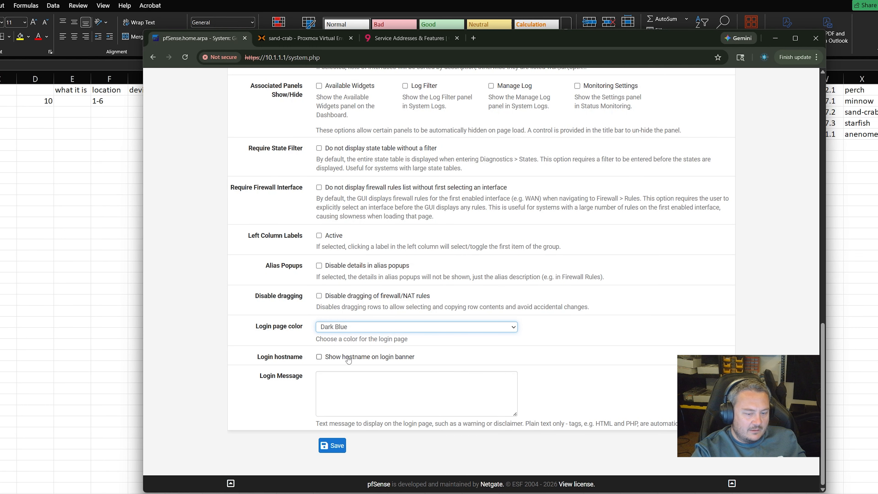
Save General Setup, launch the pfBlockerNG wizard from Firewall, and pass its welcome page
{"action": "left_click", "coordinate": [343, 442]}
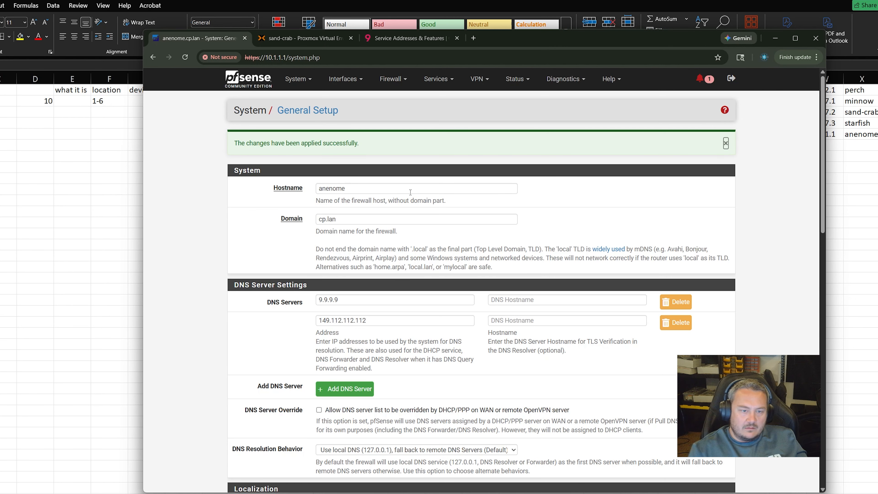
{"action": "left_click", "coordinate": [569, 80]}
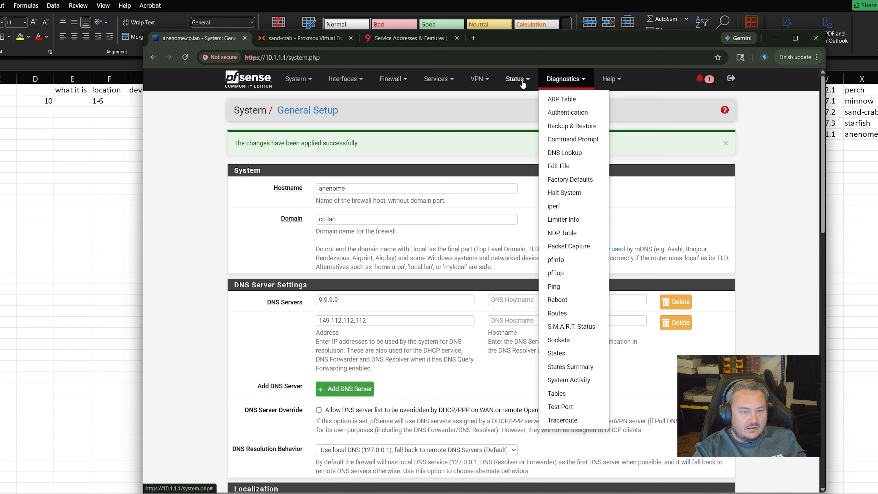
{"action": "left_click", "coordinate": [437, 83]}
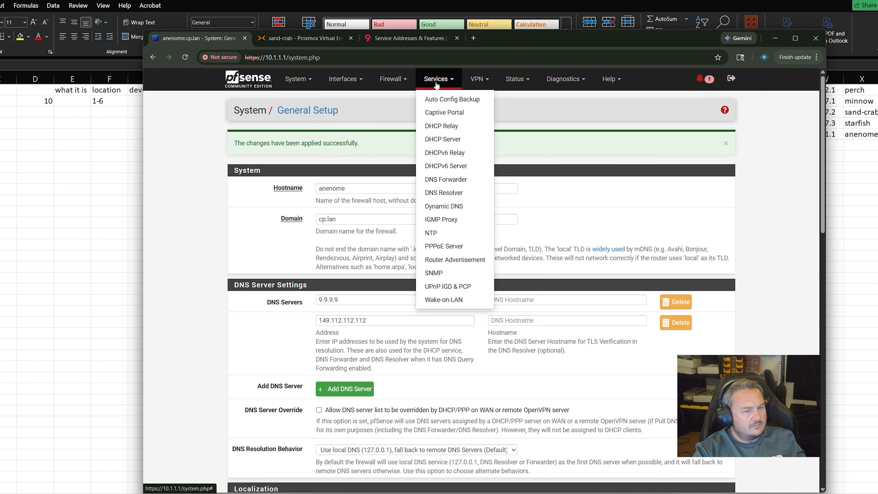
{"action": "left_click", "coordinate": [394, 79]}
{"action": "left_click", "coordinate": [401, 125]}
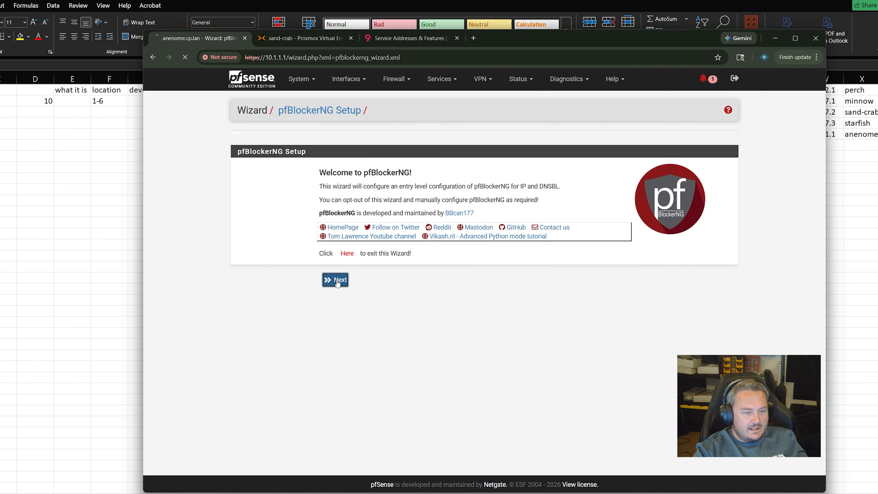
{"action": "left_click", "coordinate": [338, 283]}
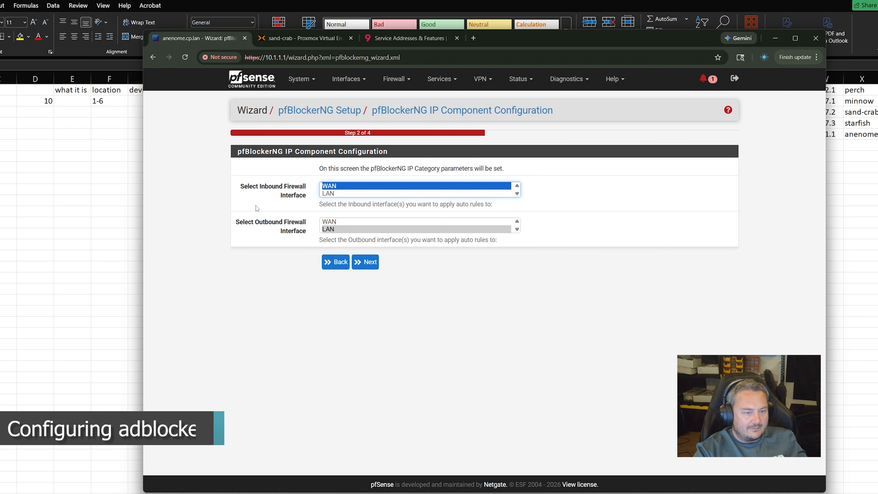
Set the pfBlockerNG IP step to WAN inbound and LAN outbound, then continue
{"action": "left_click", "coordinate": [322, 223]}
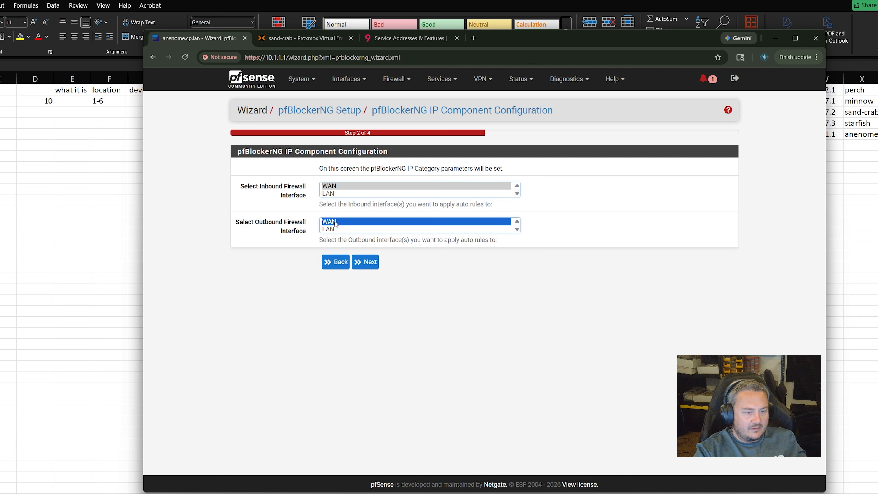
{"action": "left_click", "coordinate": [341, 194]}
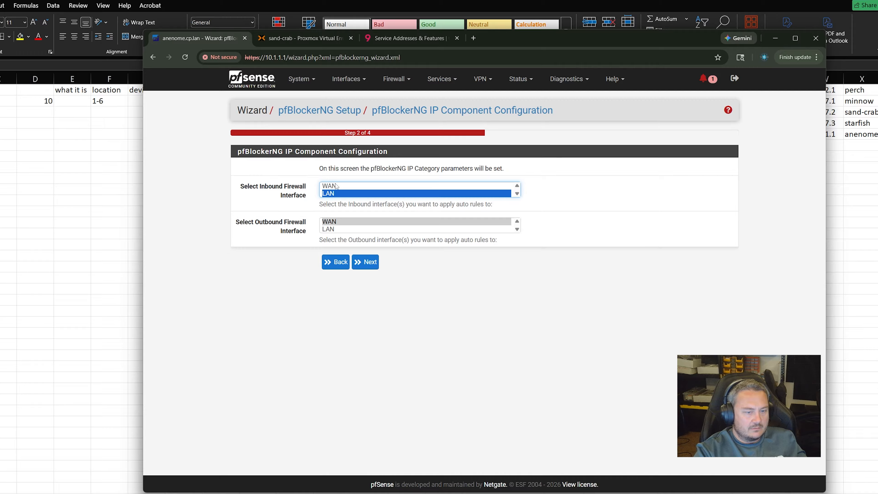
{"action": "left_click", "coordinate": [336, 186]}
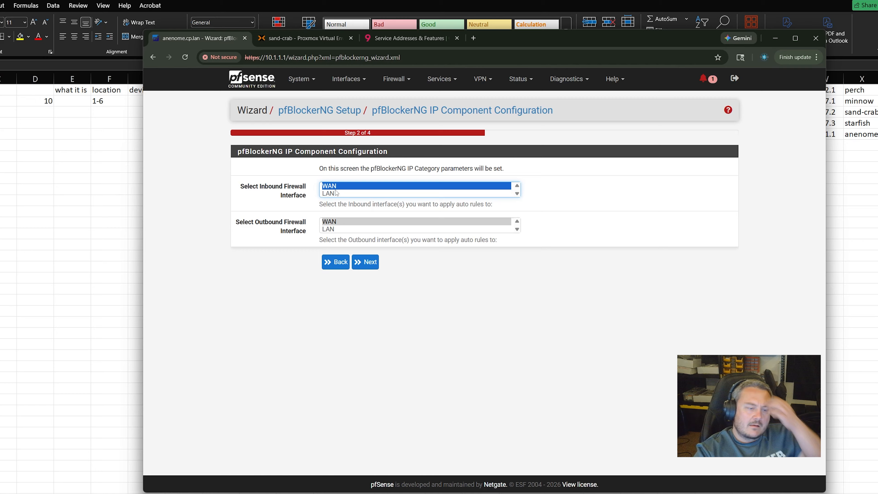
{"action": "left_click", "coordinate": [348, 229]}
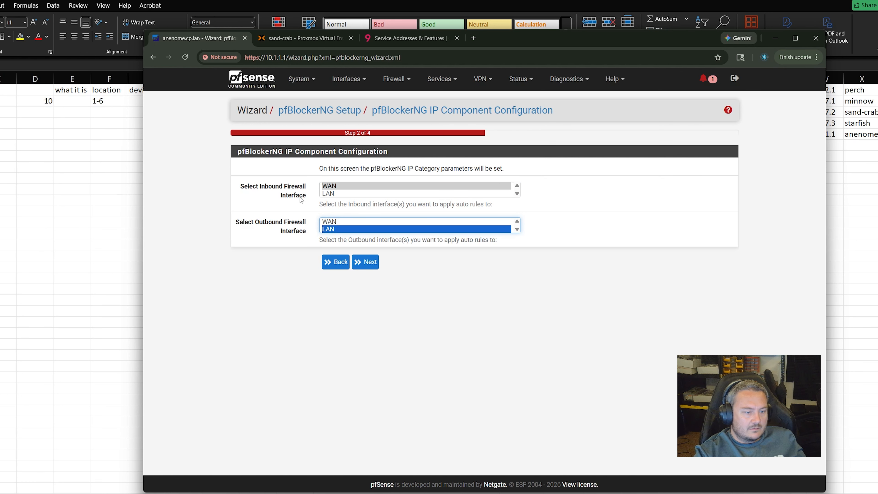
{"action": "left_click", "coordinate": [365, 263]}
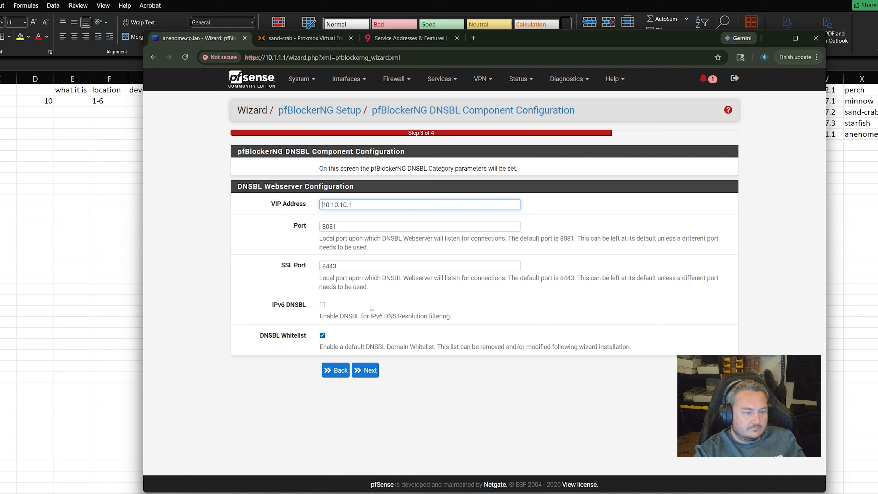
Change the DNSBL VIP address to 192.168.1.80 and finish the pfBlockerNG wizard
{"action": "left_click", "coordinate": [367, 370]}
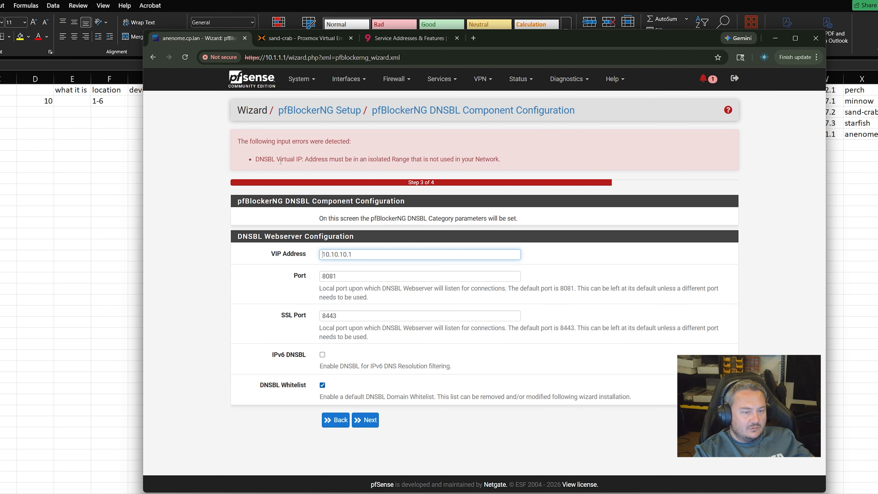
{"action": "key", "text": "ctrl+a"}
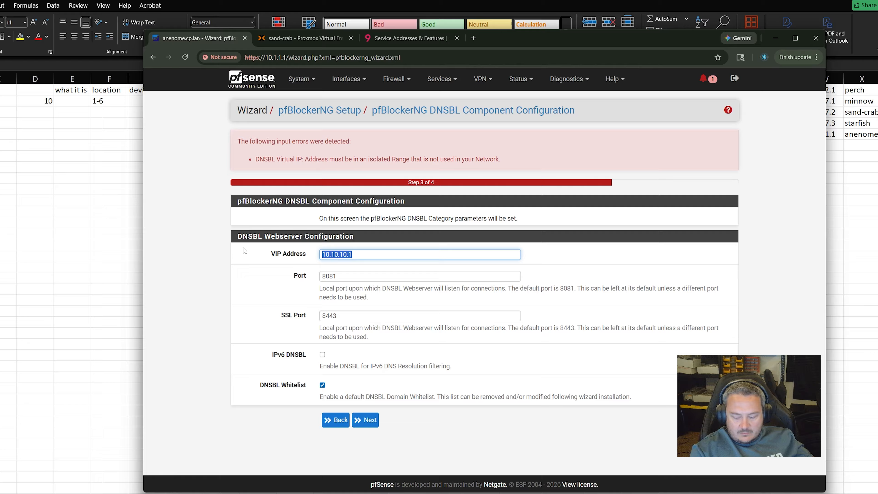
{"action": "type", "text": "192"}
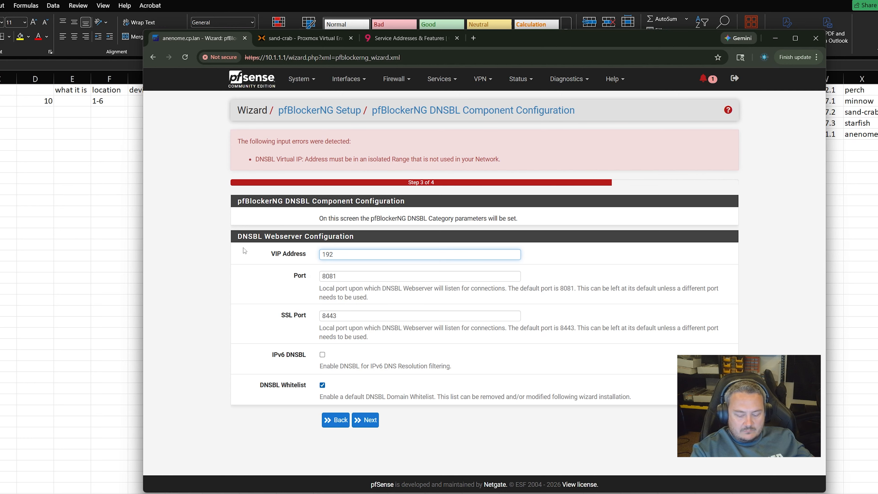
{"action": "type", "text": ".168."}
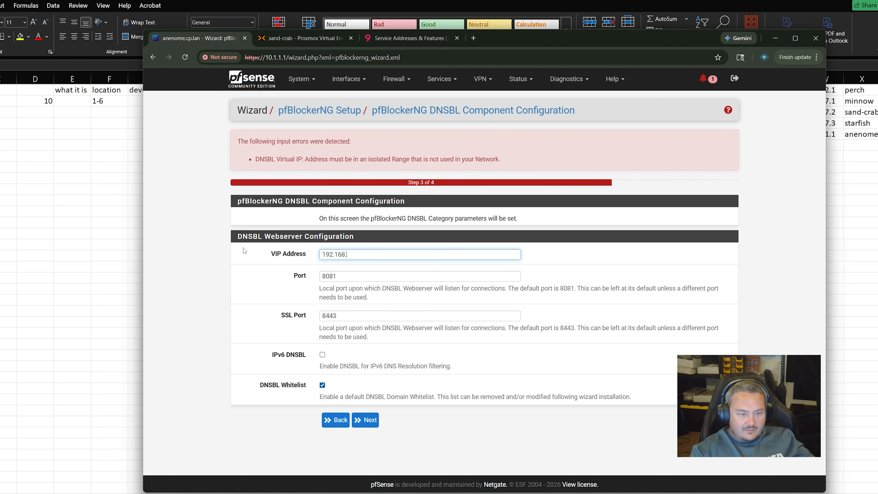
{"action": "type", "text": "1"}
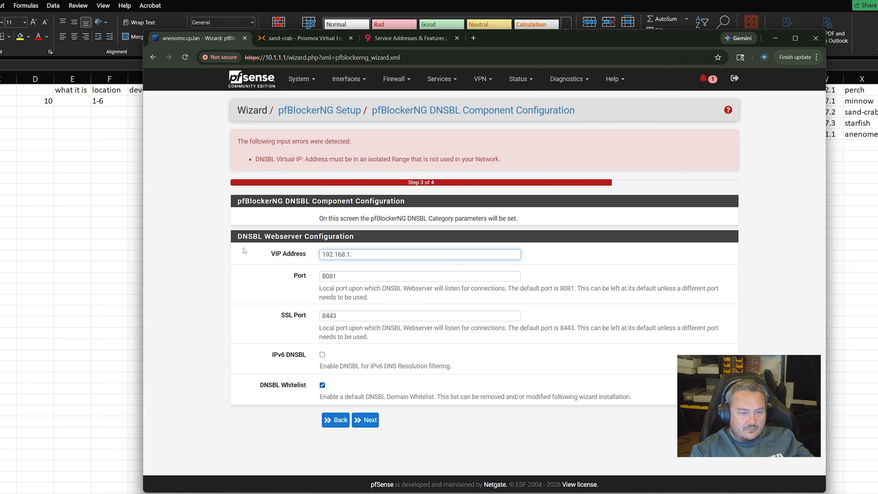
{"action": "type", "text": ".80"}
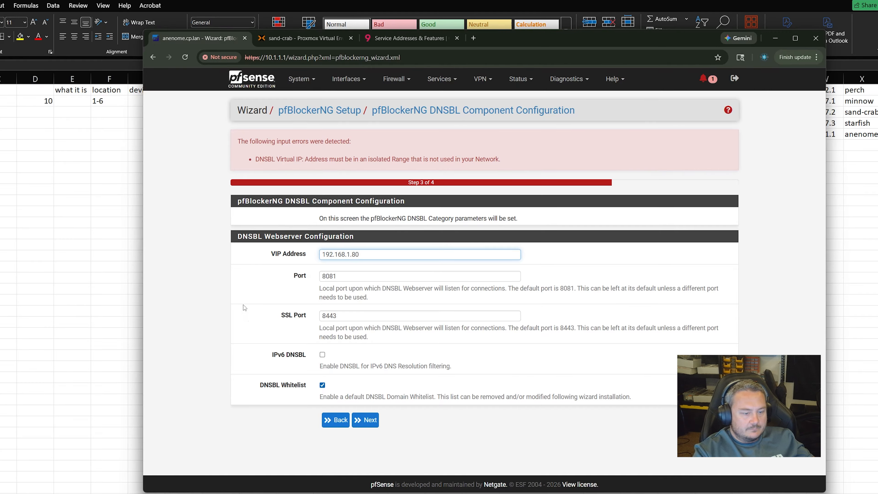
{"action": "left_click", "coordinate": [366, 420]}
{"action": "left_click", "coordinate": [336, 242]}
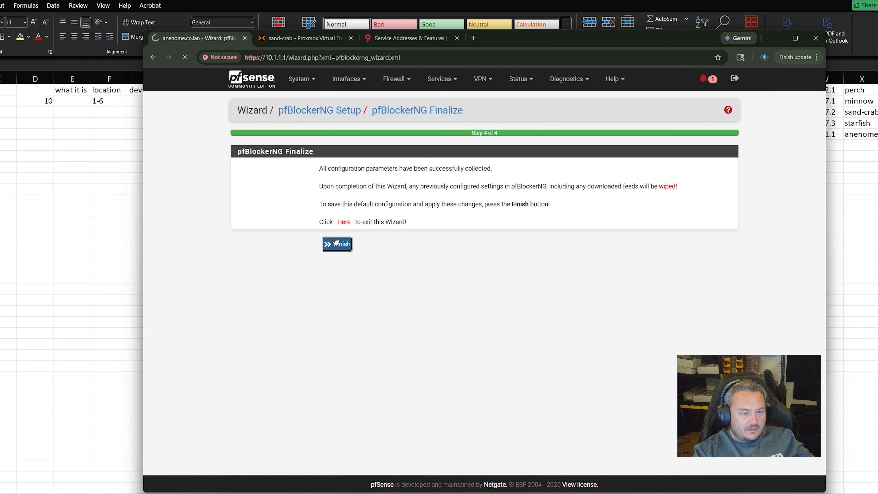
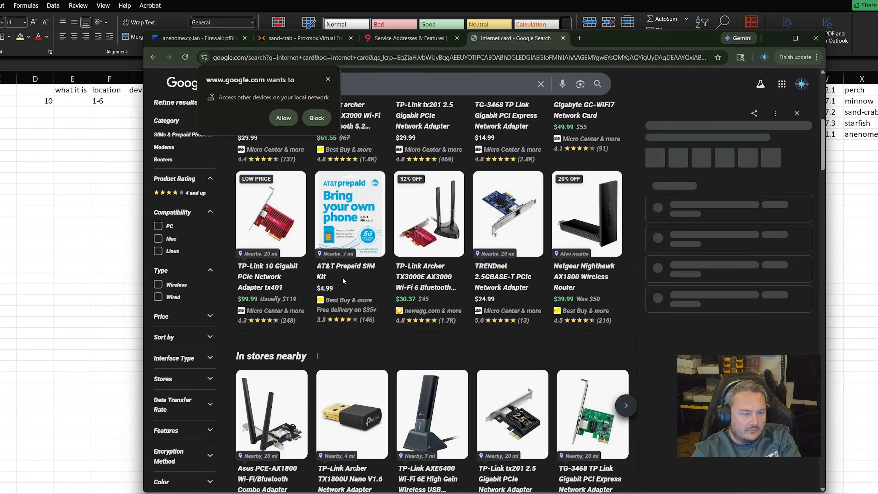
Open the Newegg listing for the Asus PCE-AX1800 adapter from the Google results
{"action": "scroll", "coordinate": [601, 331], "scroll_direction": "down", "scroll_amount": 5}
{"action": "left_click", "coordinate": [601, 331]}
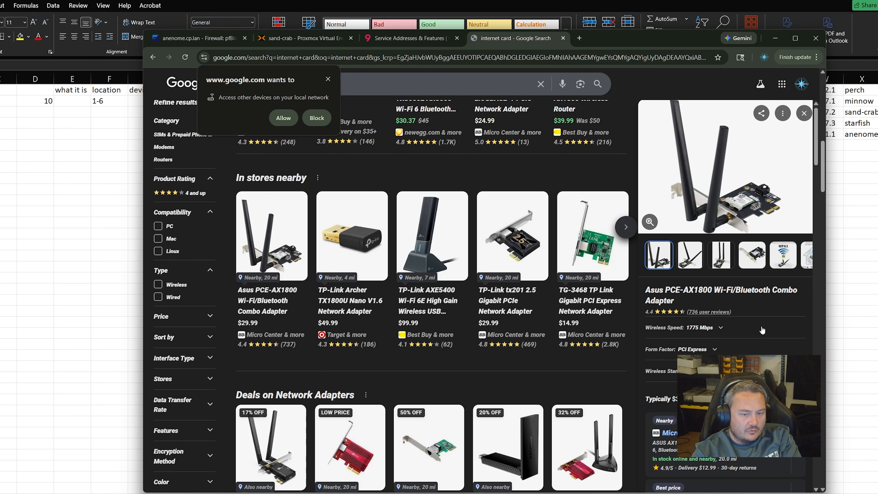
{"action": "scroll", "coordinate": [726, 398], "scroll_direction": "down", "scroll_amount": 5}
{"action": "left_click", "coordinate": [726, 397]}
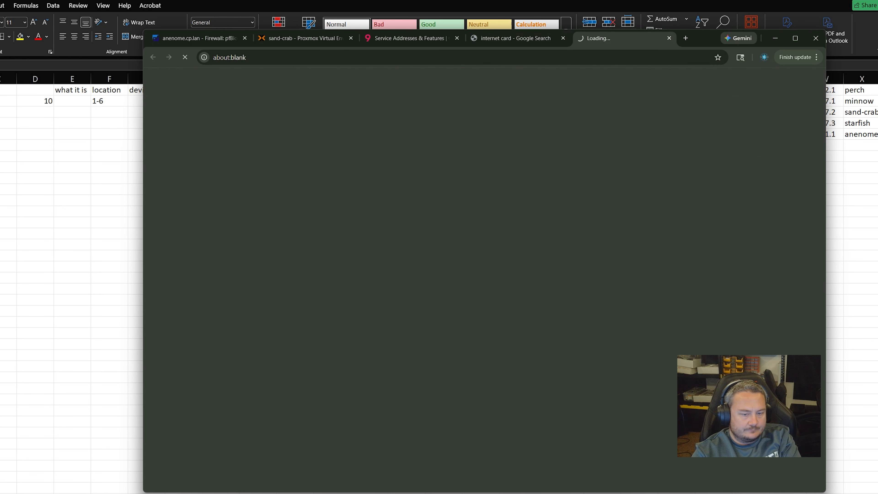
Look over the Newegg page, then close the Newegg and Google Search tabs
{"action": "scroll", "coordinate": [454, 286], "scroll_direction": "up", "scroll_amount": 1}
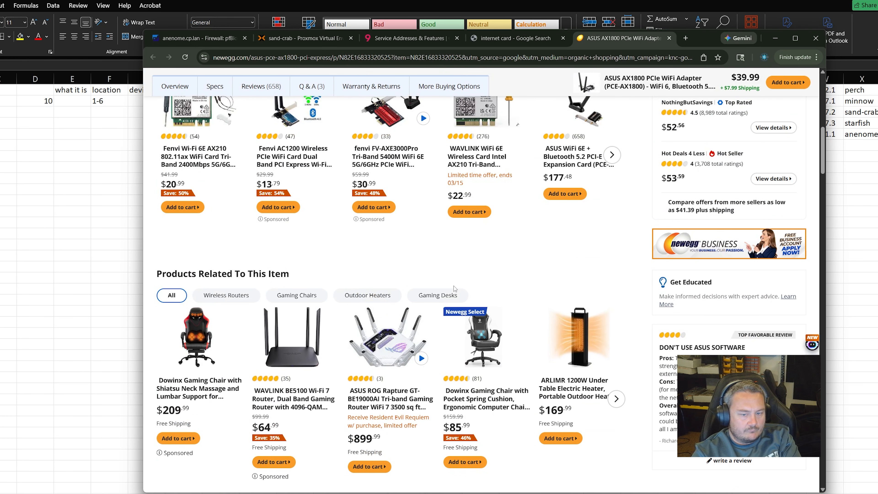
{"action": "scroll", "coordinate": [720, 278], "scroll_direction": "up", "scroll_amount": 10}
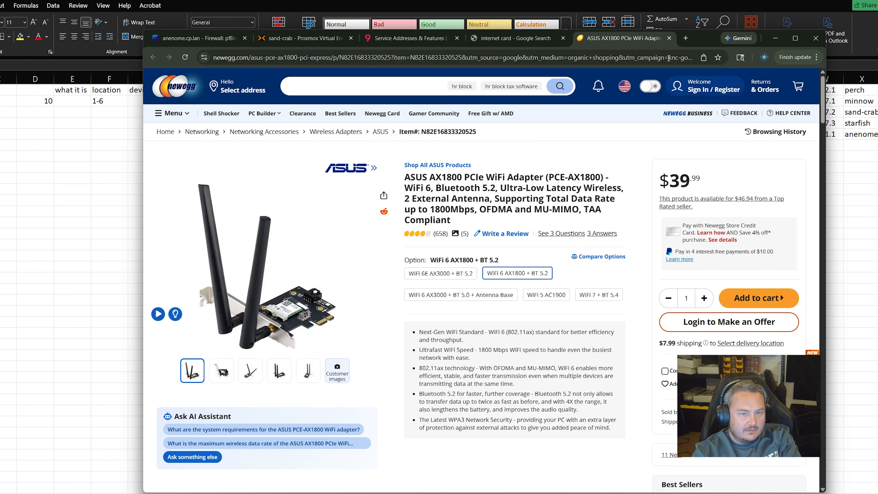
{"action": "left_click", "coordinate": [670, 38]}
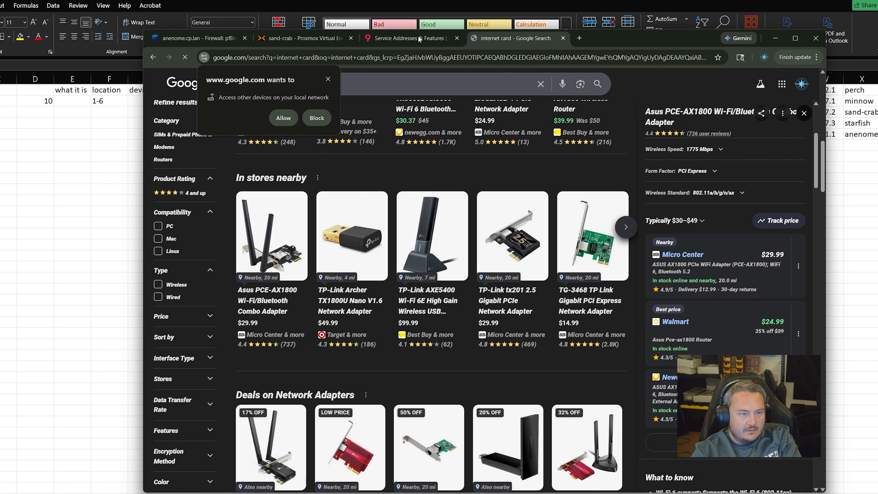
{"action": "left_click", "coordinate": [564, 39]}
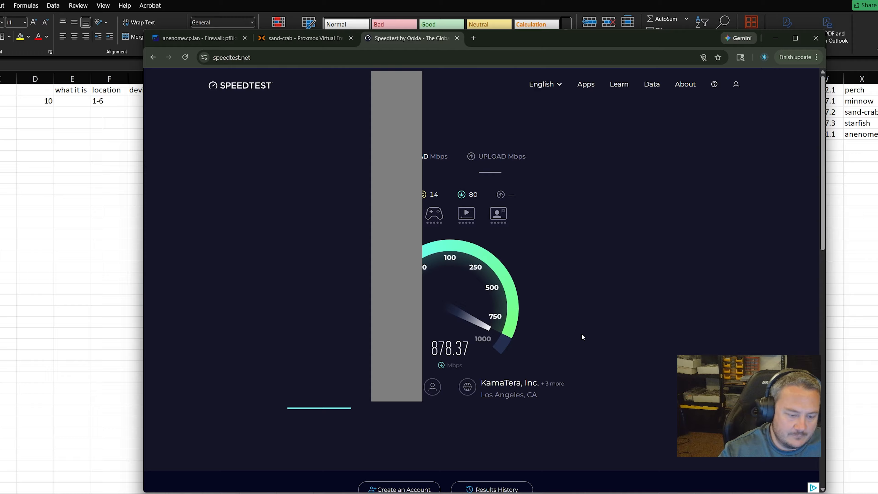
Scroll through the speedtest.net results as download passes 900 Mbps, then return to pfSense
{"action": "scroll", "coordinate": [594, 334], "scroll_direction": "down", "scroll_amount": 5}
{"action": "scroll", "coordinate": [611, 335], "scroll_direction": "up", "scroll_amount": 5}
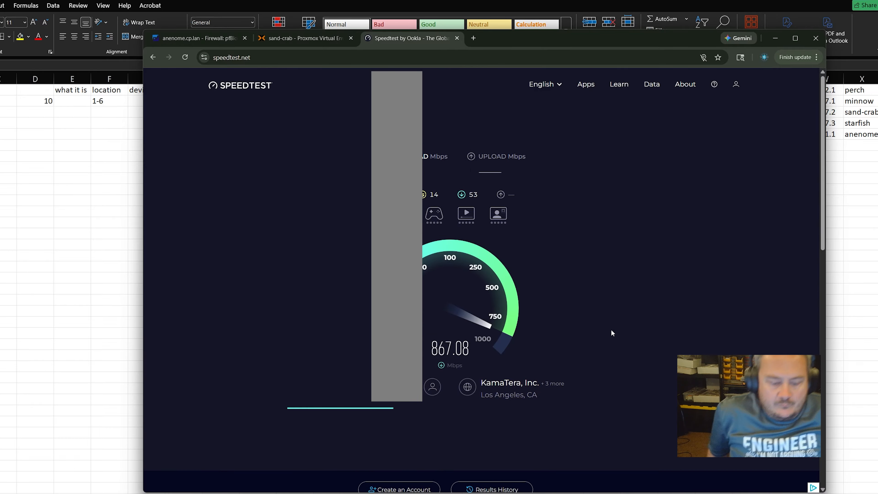
{"action": "scroll", "coordinate": [629, 339], "scroll_direction": "down", "scroll_amount": 14}
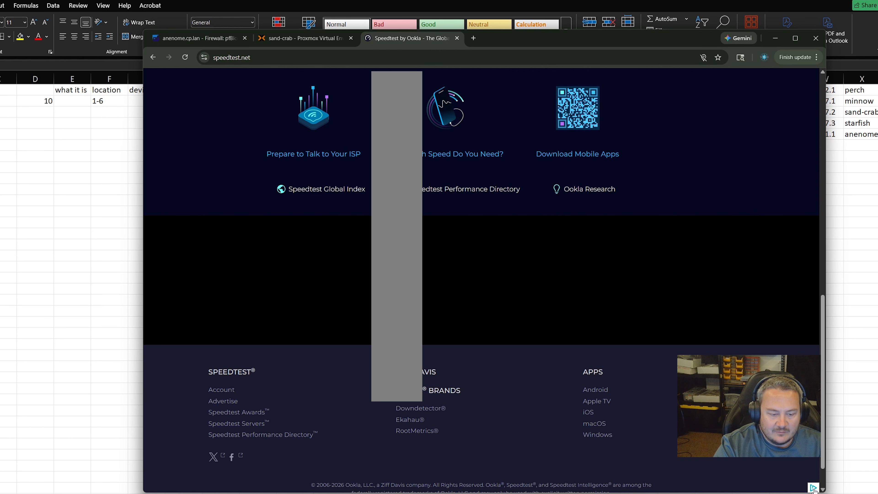
{"action": "scroll", "coordinate": [676, 412], "scroll_direction": "up", "scroll_amount": 14}
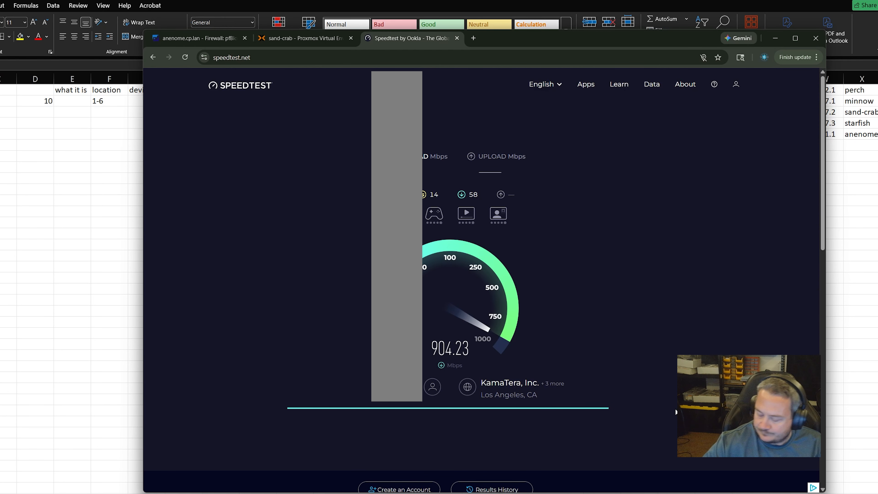
{"action": "left_click", "coordinate": [199, 40]}
Browse the Status pages for Traffic Graph, System Logs and Monitoring
{"action": "scroll", "coordinate": [588, 156], "scroll_direction": "up", "scroll_amount": 10}
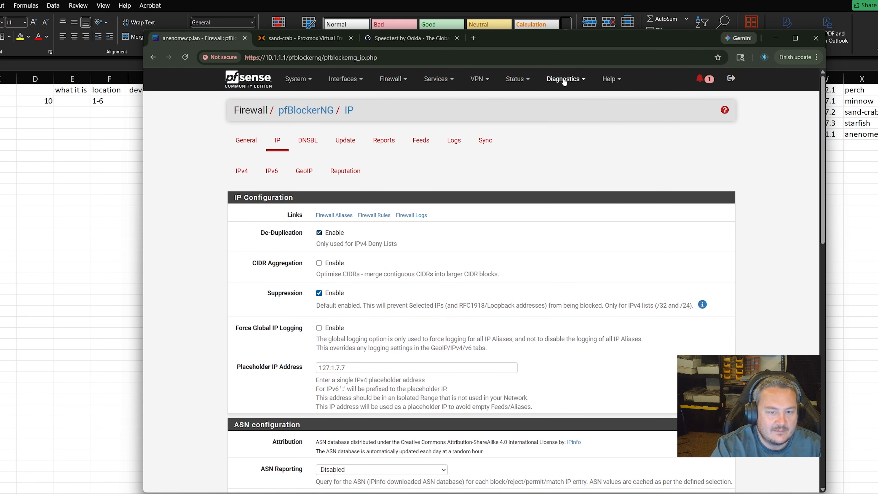
{"action": "left_click", "coordinate": [565, 79]}
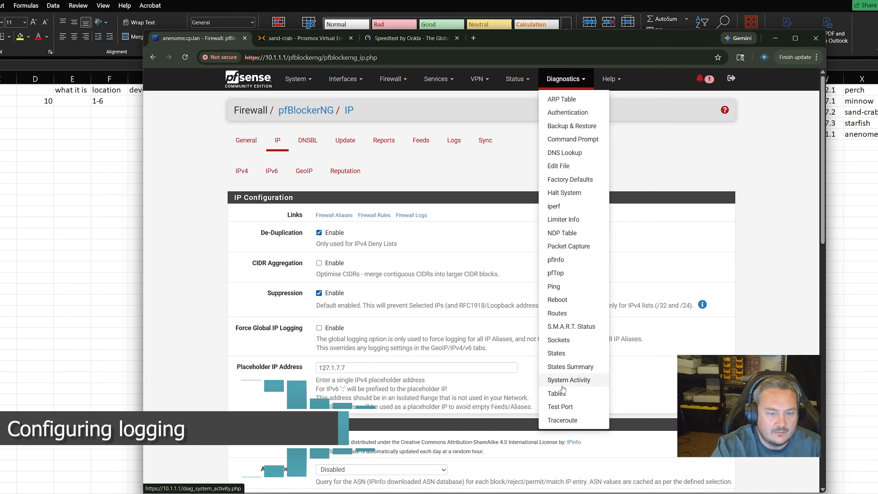
{"action": "left_click", "coordinate": [512, 79]}
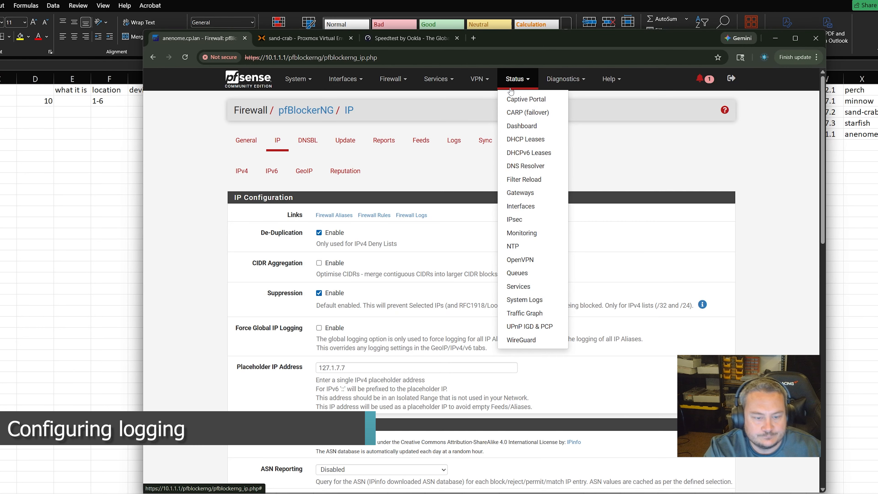
{"action": "left_click", "coordinate": [516, 312]}
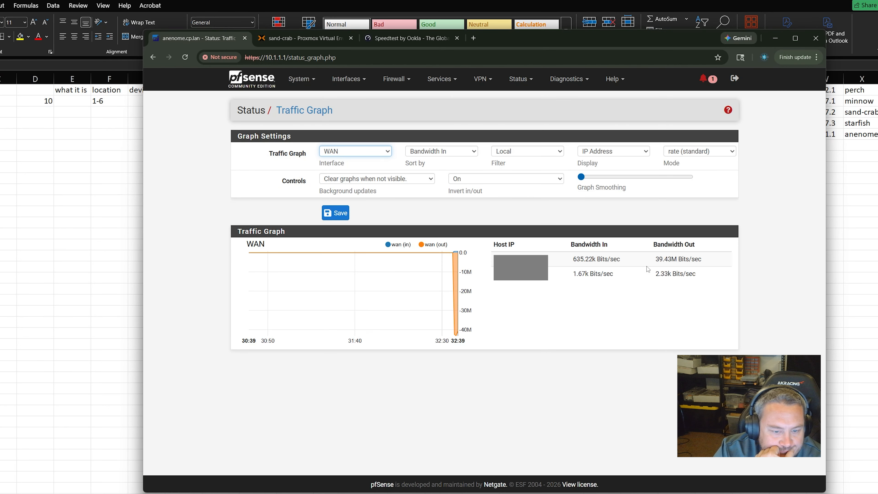
{"action": "left_click", "coordinate": [519, 79]}
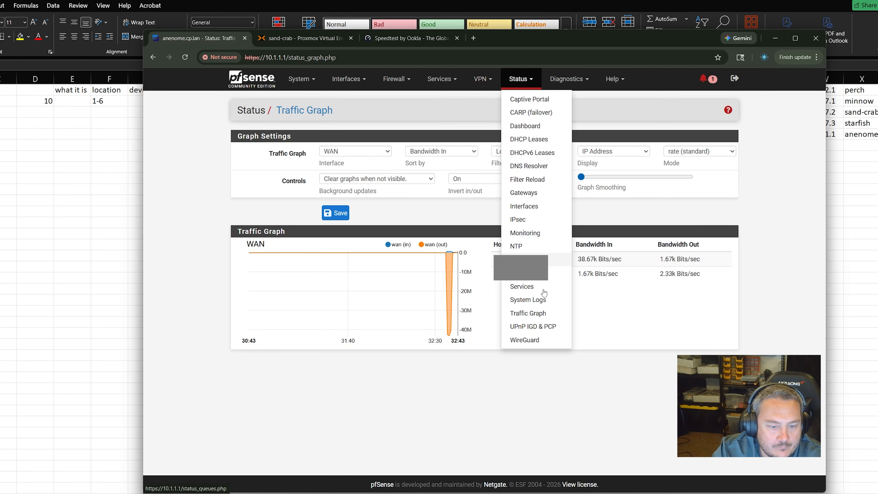
{"action": "left_click", "coordinate": [534, 300]}
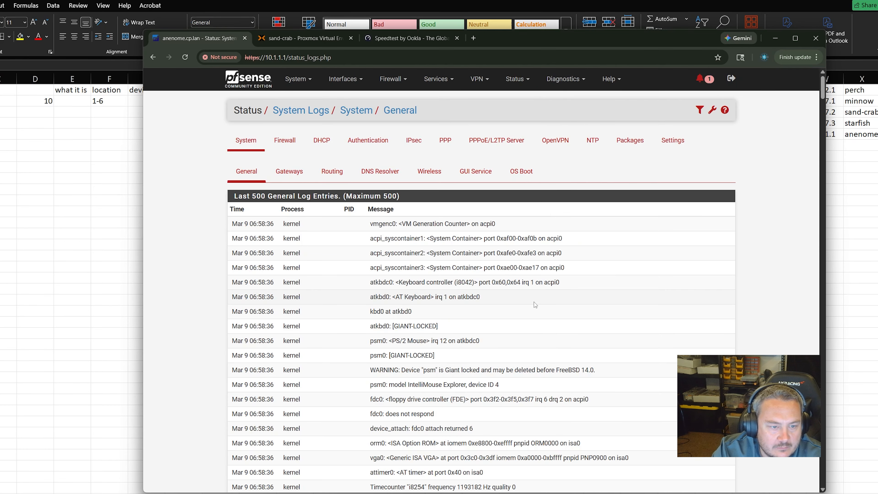
{"action": "left_click", "coordinate": [517, 79]}
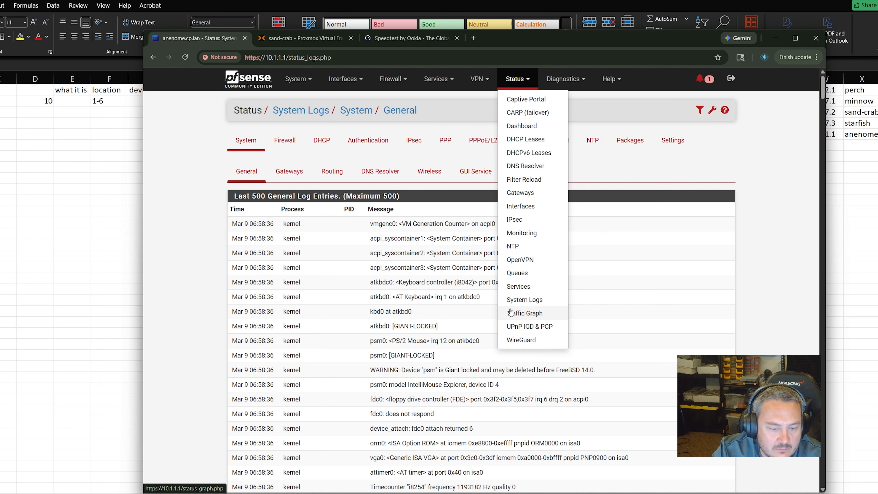
{"action": "left_click", "coordinate": [509, 232]}
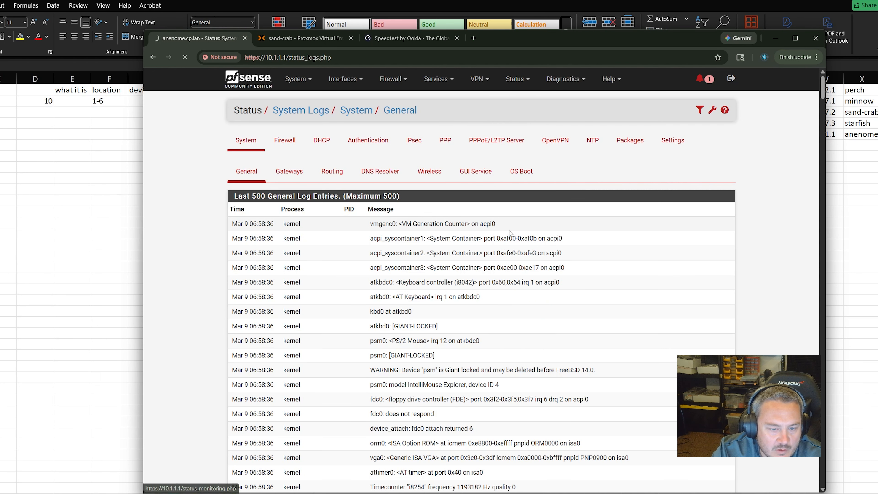
Glance at the Diagnostics menu, then open Status > WireGuard
{"action": "scroll", "coordinate": [645, 249], "scroll_direction": "up", "scroll_amount": 2}
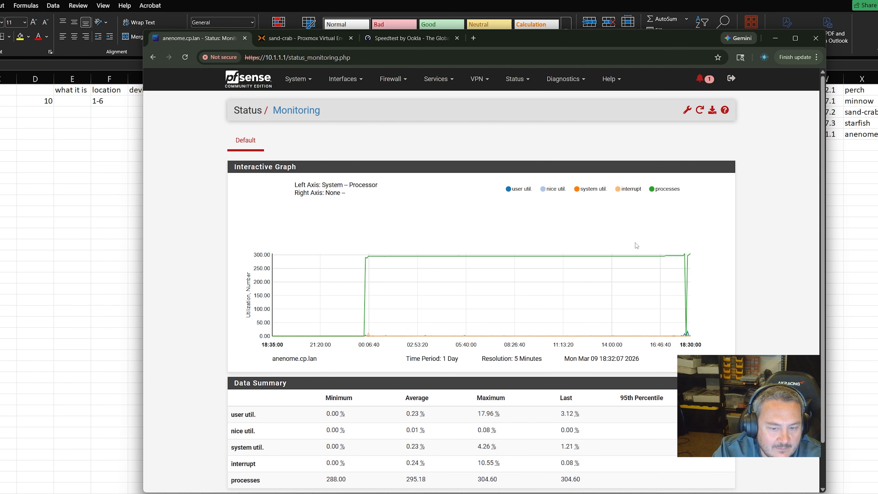
{"action": "left_click", "coordinate": [564, 83]}
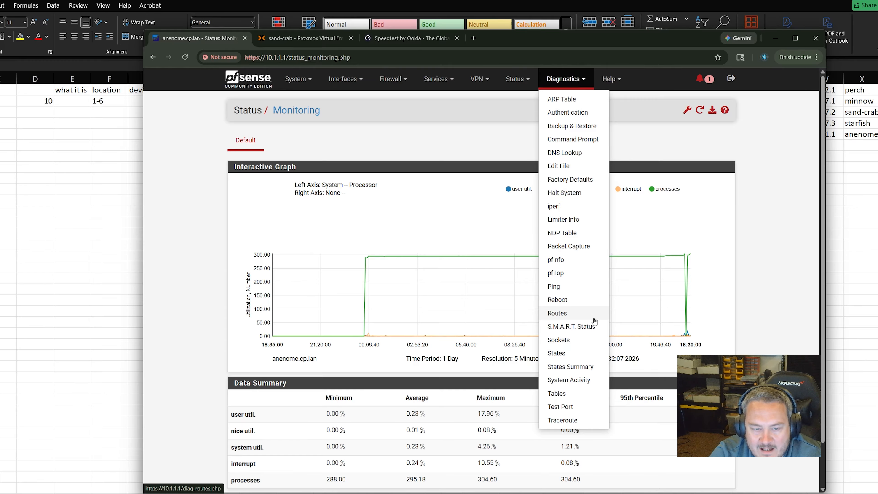
{"action": "left_click", "coordinate": [730, 204]}
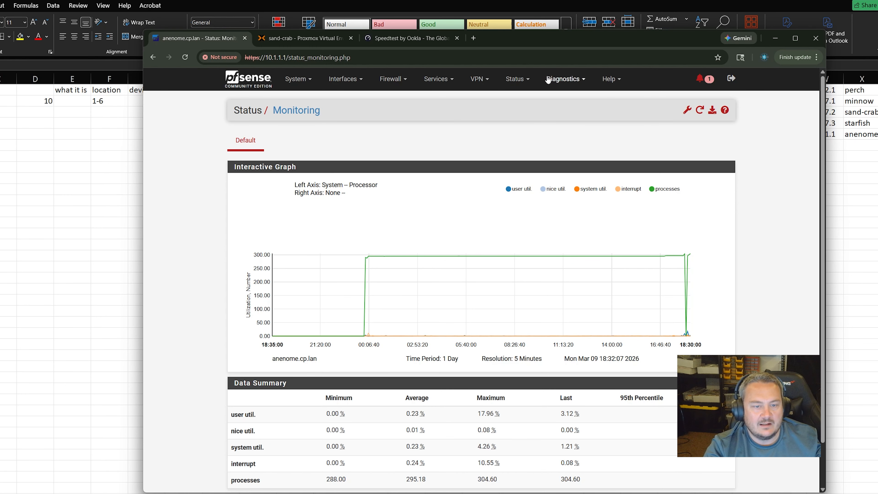
{"action": "left_click", "coordinate": [517, 79]}
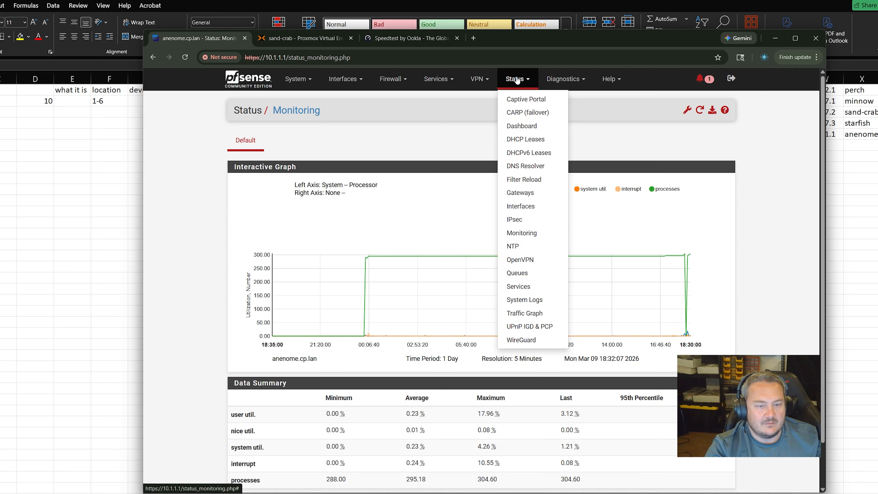
{"action": "left_click", "coordinate": [521, 339]}
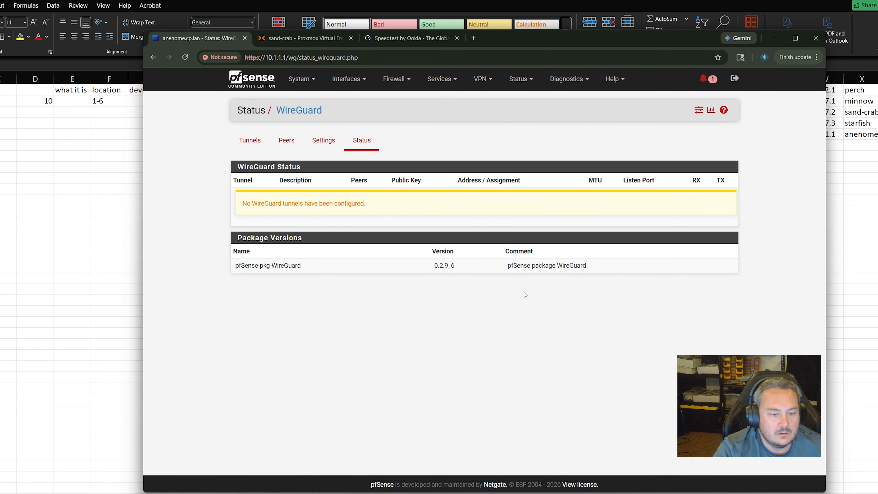
Add a new WireGuard tunnel with the description 'Main tunnel'
{"action": "left_click", "coordinate": [324, 141]}
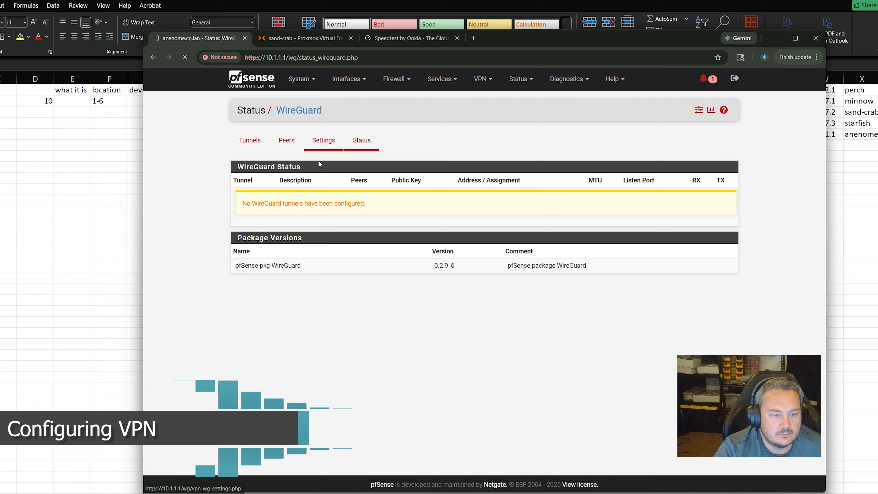
{"action": "left_click", "coordinate": [244, 139]}
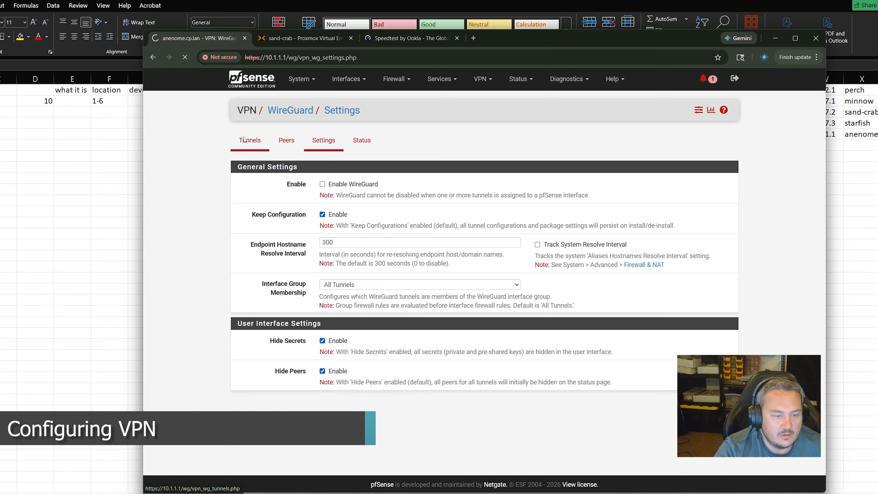
{"action": "left_click", "coordinate": [707, 239]}
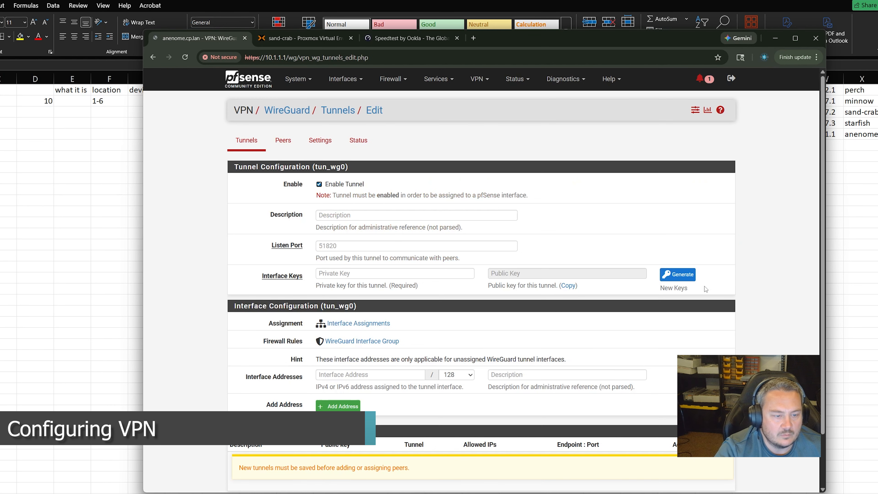
{"action": "type", "text": "Main tunnel"}
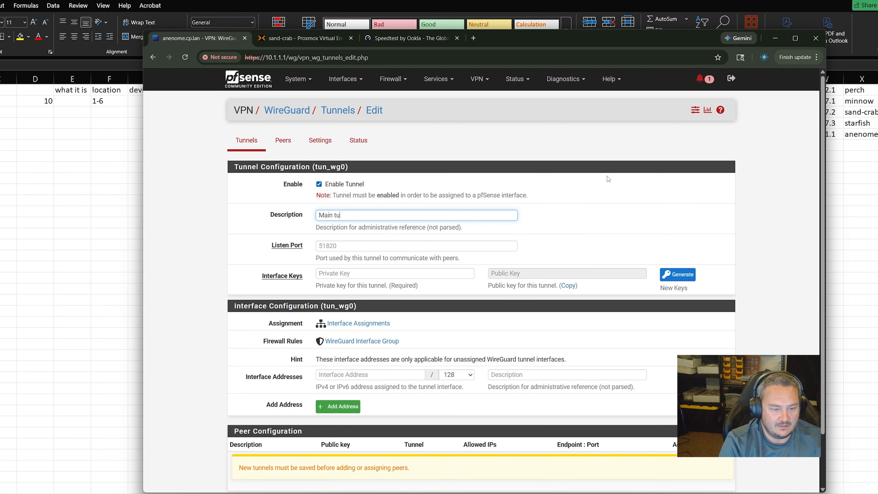
Open Interface Assignments and leave WAN on vtnet0
{"action": "left_click", "coordinate": [351, 323]}
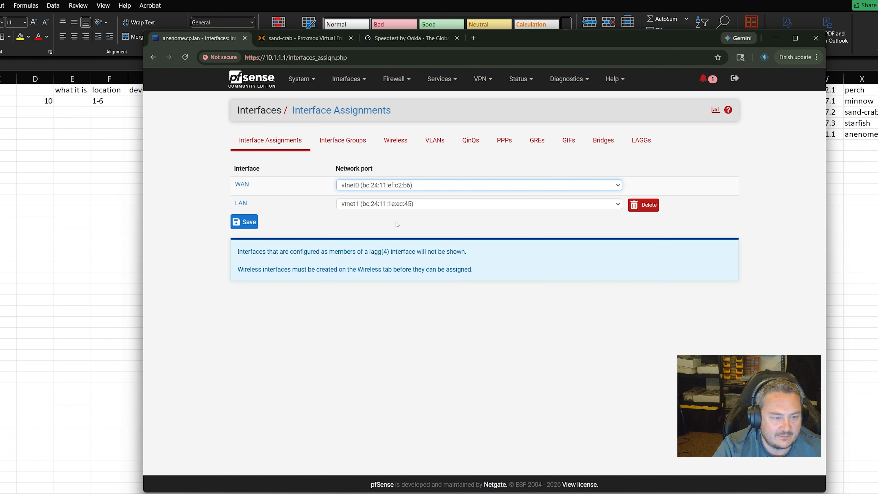
{"action": "left_click", "coordinate": [390, 185]}
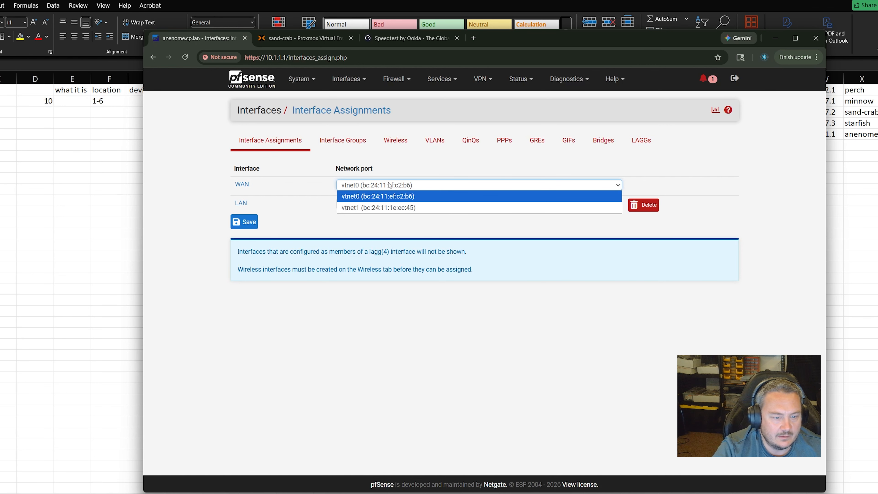
{"action": "left_click", "coordinate": [390, 185]}
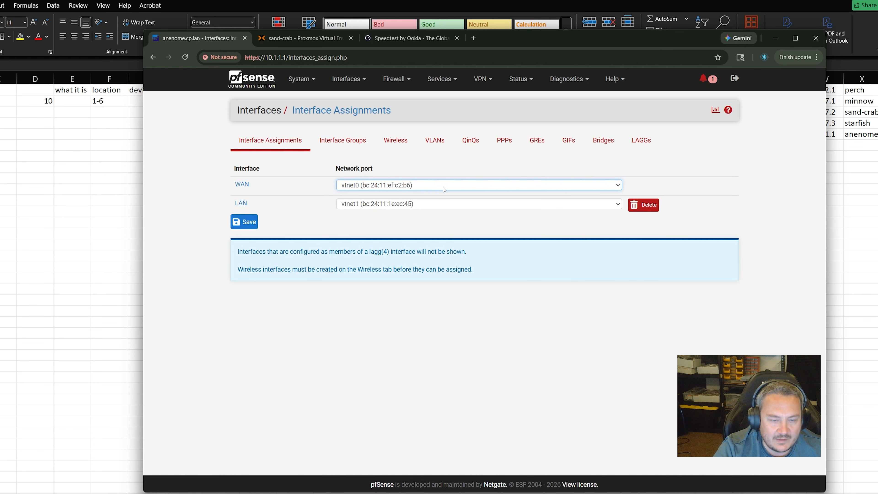
{"action": "left_click", "coordinate": [349, 79]}
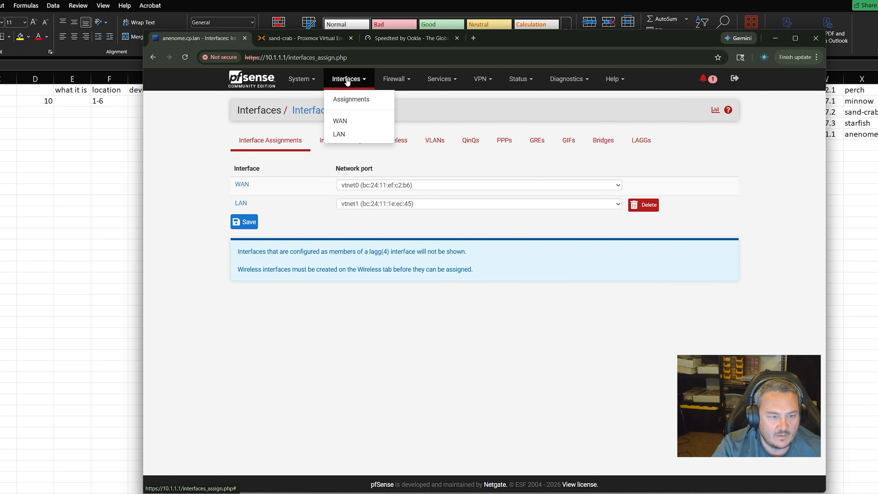
{"action": "left_click", "coordinate": [341, 120]}
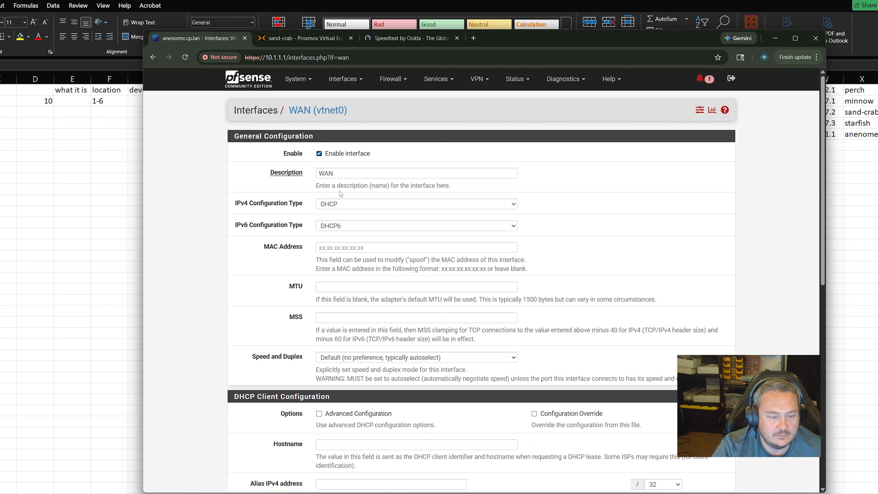
{"action": "scroll", "coordinate": [343, 193], "scroll_direction": "down", "scroll_amount": 7}
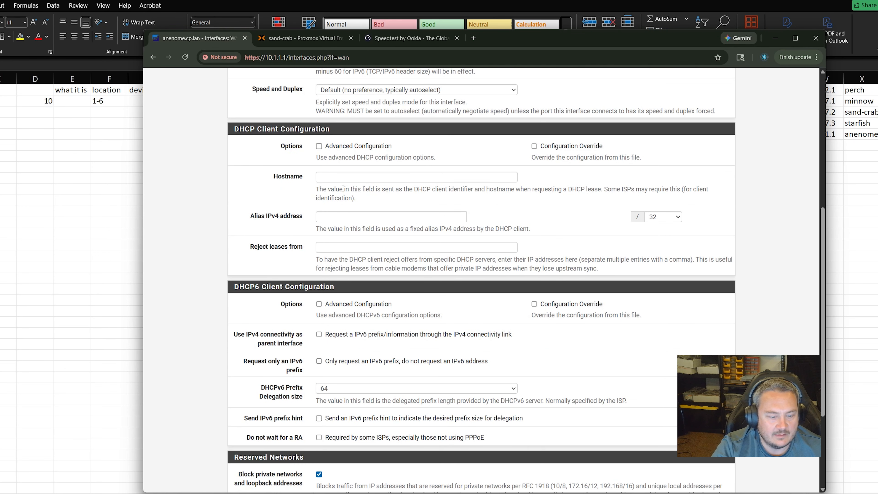
{"action": "scroll", "coordinate": [343, 189], "scroll_direction": "down", "scroll_amount": 5}
{"action": "scroll", "coordinate": [344, 196], "scroll_direction": "up", "scroll_amount": 12}
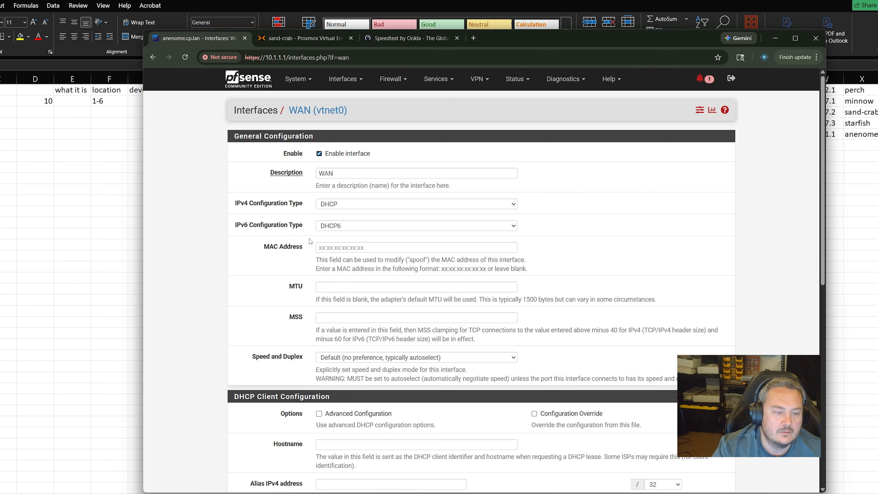
{"action": "key", "text": "alt+Left"}
{"action": "key", "text": "F5"}
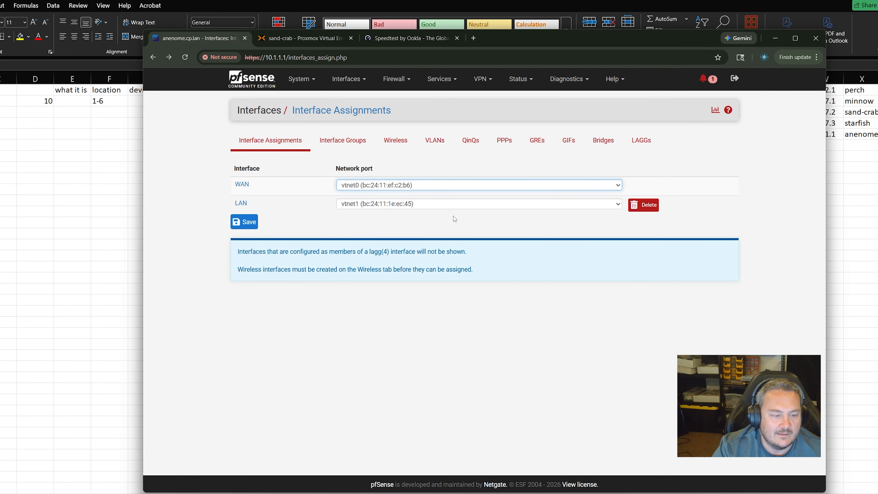
{"action": "left_click", "coordinate": [257, 222]}
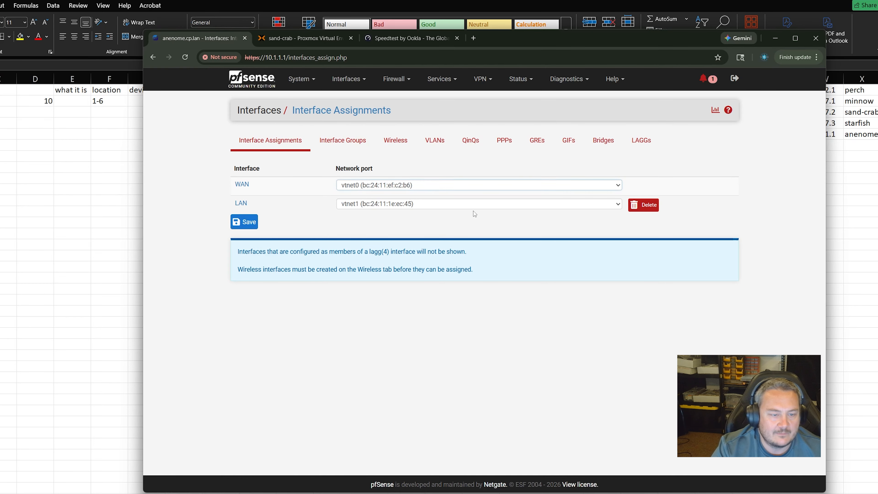
Go back to the Main tunnel form, generate interface keys, and save tunnel tun_wg0 on port 51820
{"action": "left_click", "coordinate": [443, 204]}
{"action": "key", "text": "alt+Left"}
{"action": "key", "text": "alt+Left"}
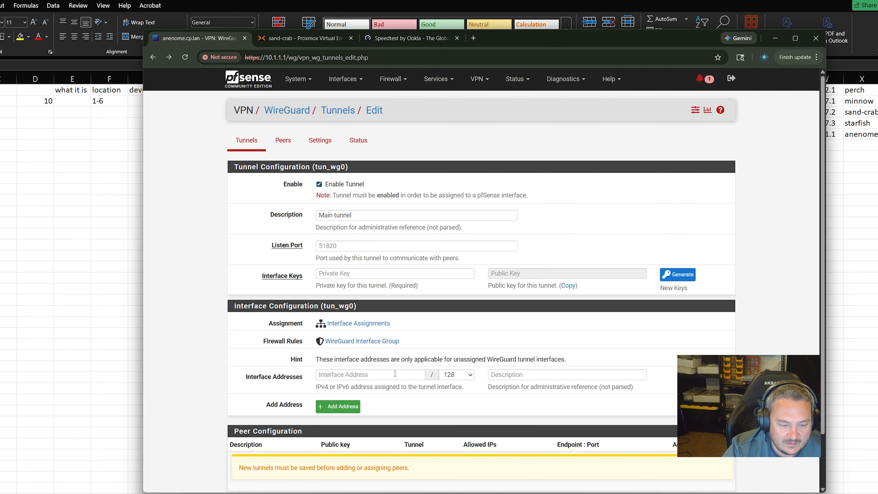
{"action": "scroll", "coordinate": [391, 374], "scroll_direction": "down", "scroll_amount": 2}
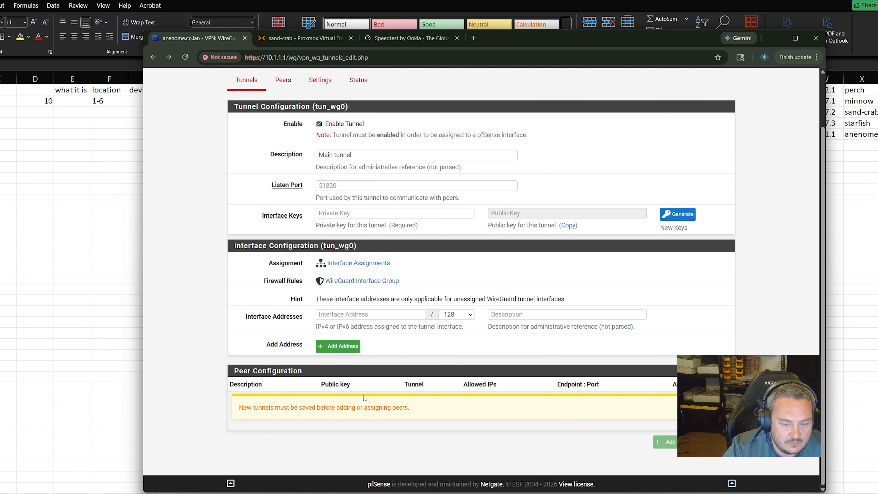
{"action": "left_click", "coordinate": [713, 442]}
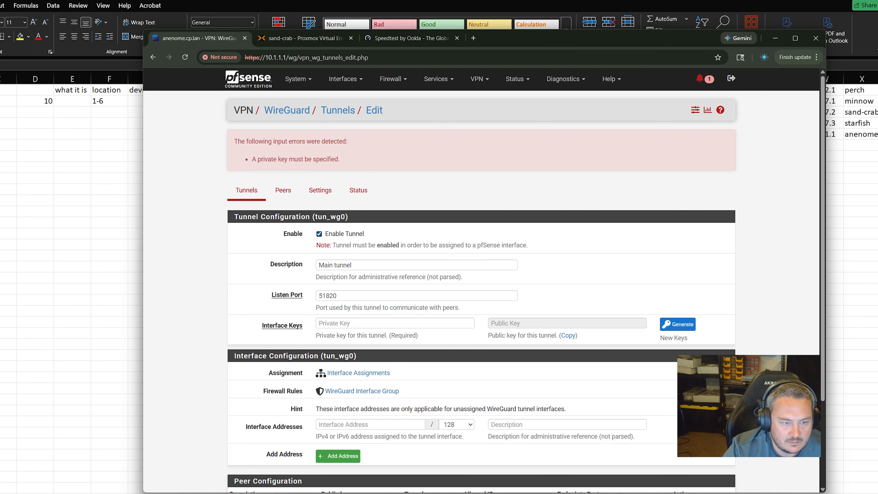
{"action": "left_click", "coordinate": [677, 324]}
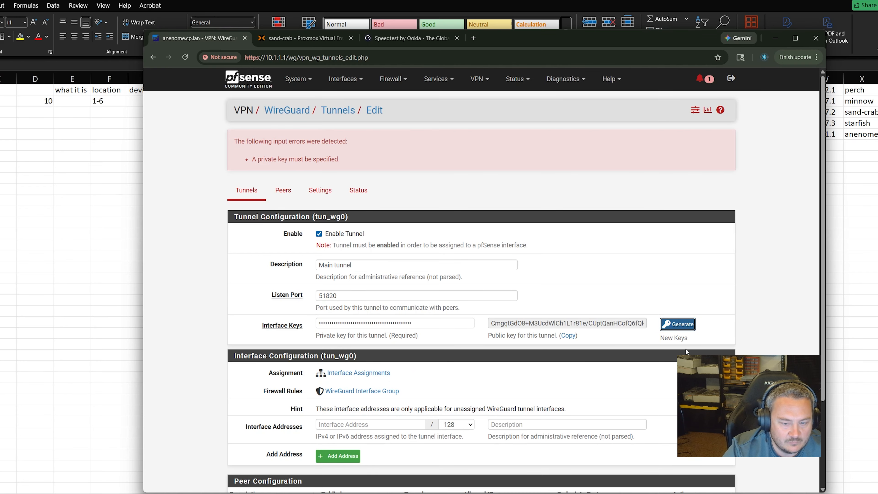
{"action": "scroll", "coordinate": [713, 429], "scroll_direction": "down", "scroll_amount": 4}
{"action": "left_click", "coordinate": [713, 442]}
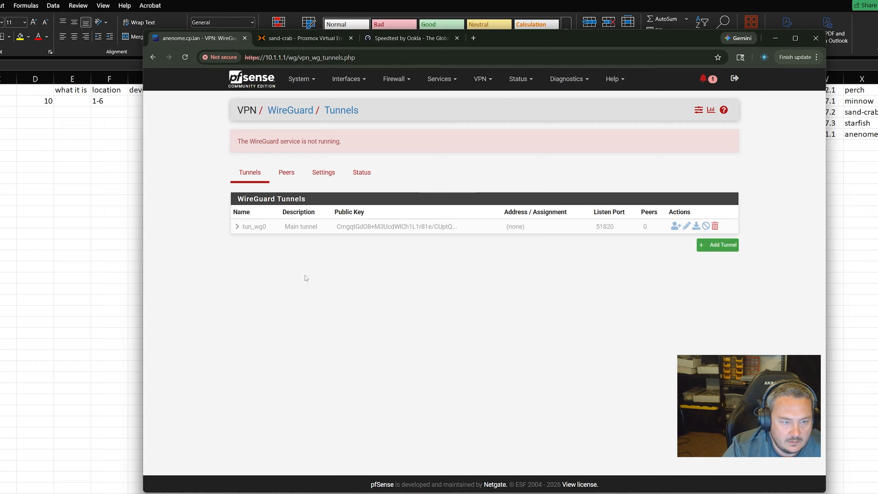
Add a new WireGuard peer described as 'Me' with a generated pre-shared key
{"action": "left_click", "coordinate": [287, 172]}
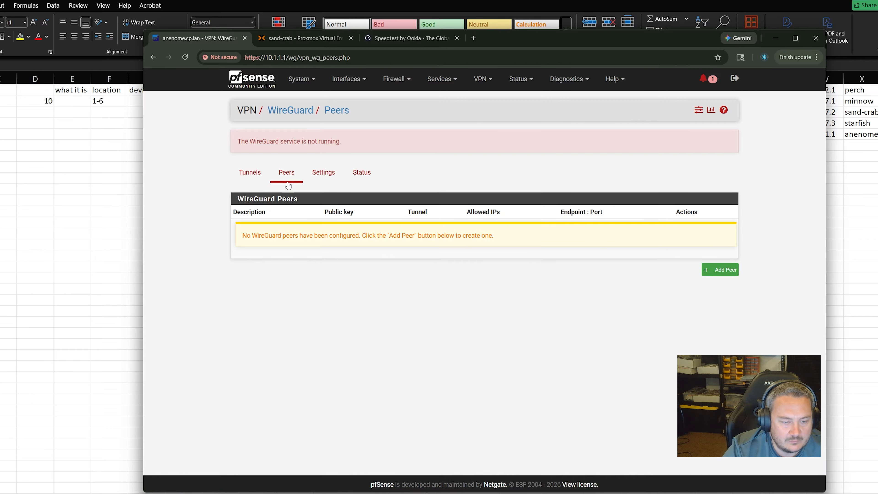
{"action": "left_click", "coordinate": [735, 271]}
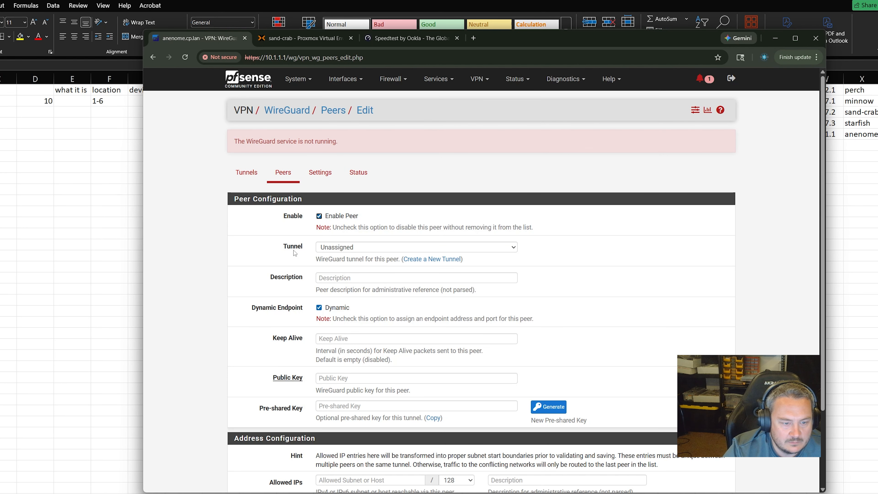
{"action": "left_click", "coordinate": [348, 278]}
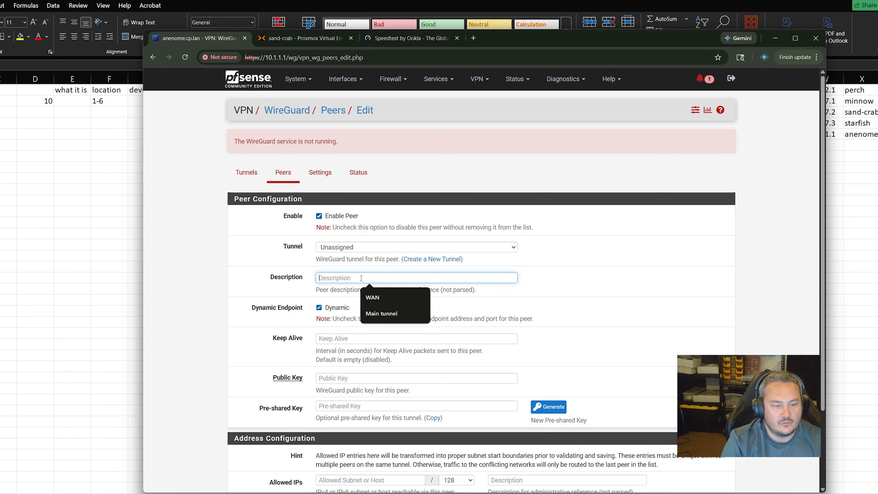
{"action": "type", "text": "Me"}
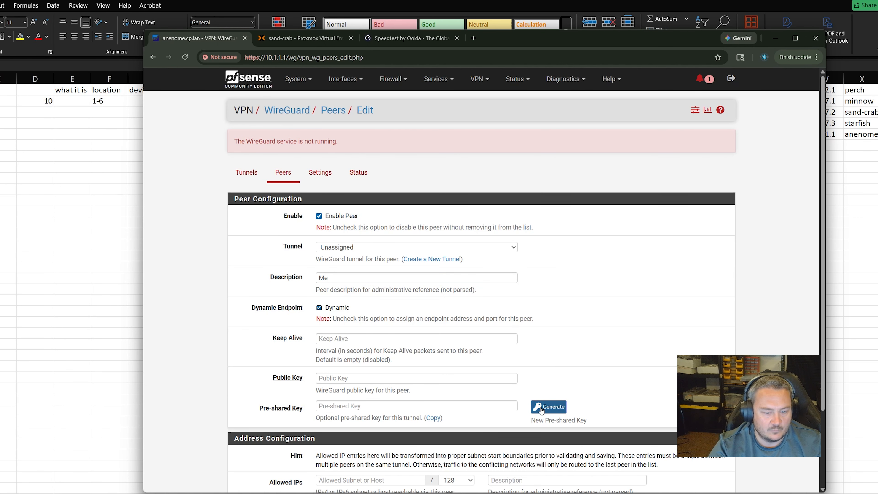
{"action": "left_click", "coordinate": [532, 405]}
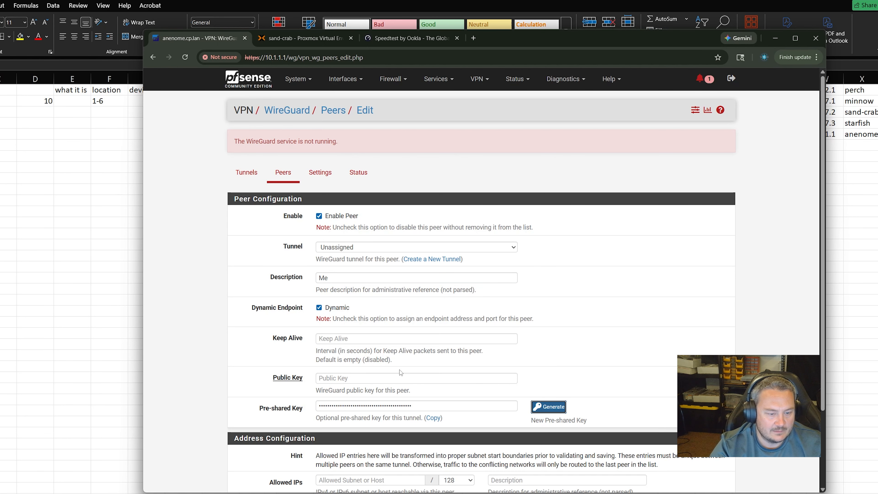
Try saving the peer, then type a public key into the Public Key field
{"action": "scroll", "coordinate": [366, 373], "scroll_direction": "down", "scroll_amount": 3}
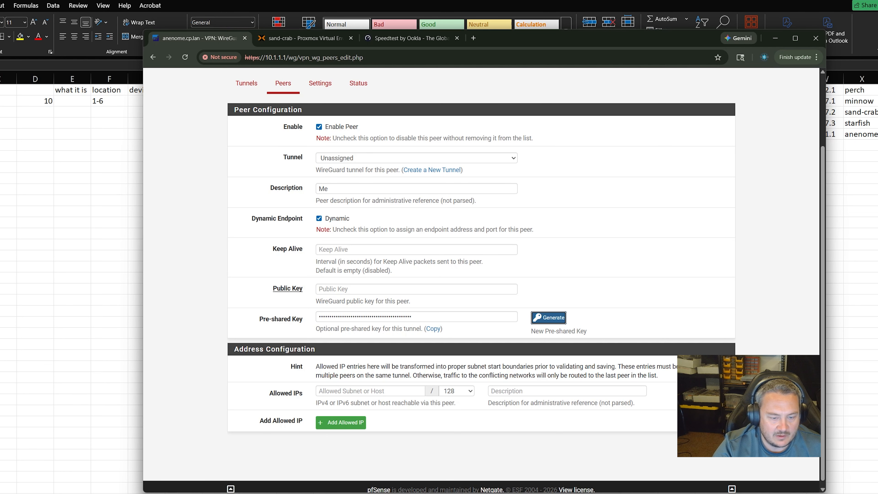
{"action": "left_click", "coordinate": [717, 447]}
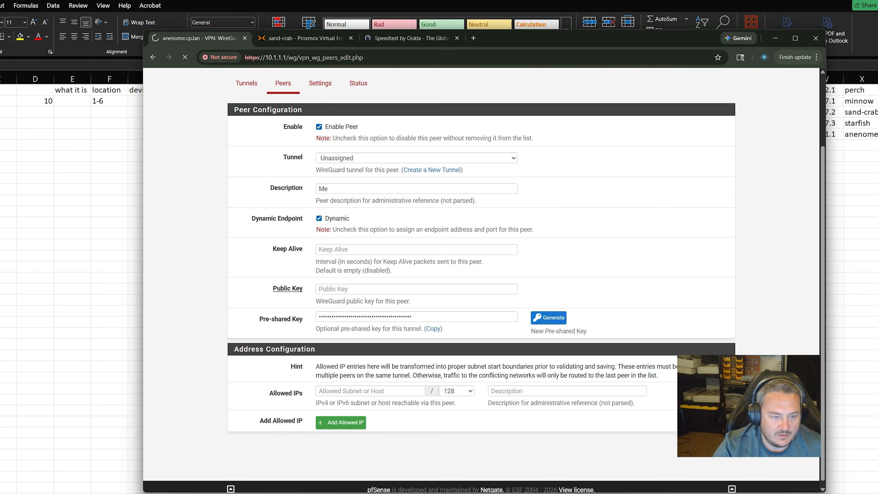
{"action": "scroll", "coordinate": [408, 281], "scroll_direction": "down", "scroll_amount": 4}
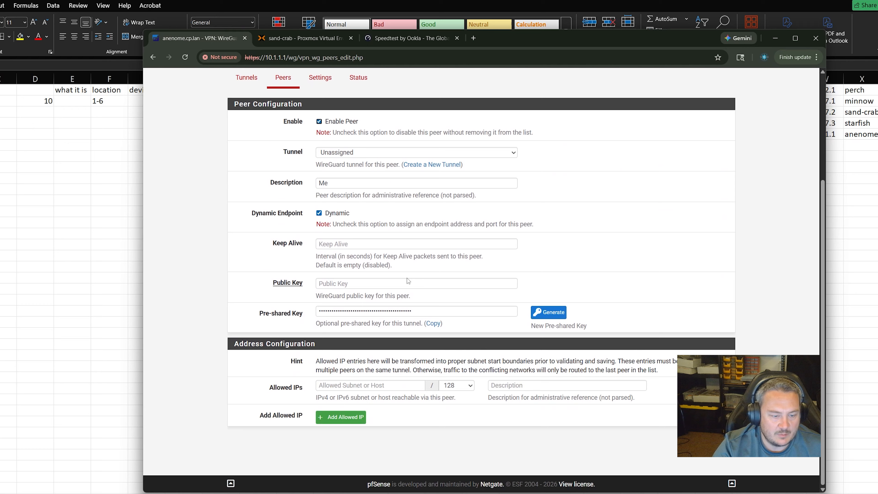
{"action": "left_click", "coordinate": [345, 285]}
{"action": "type", "text": "dlskfhvoias8d6f90ytqu3g4h4lrweiausy698oqtugia"}
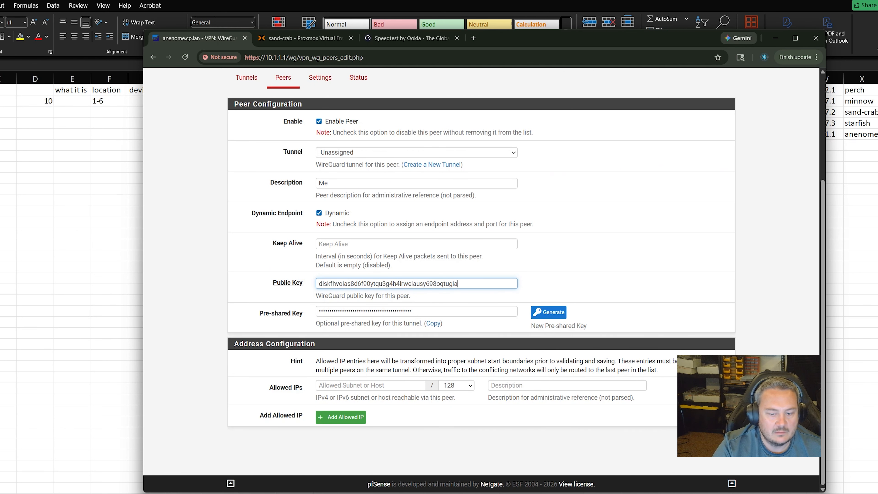
After the invalid-key error, replace the peer's public key with the copied key
{"action": "left_click", "coordinate": [717, 447]}
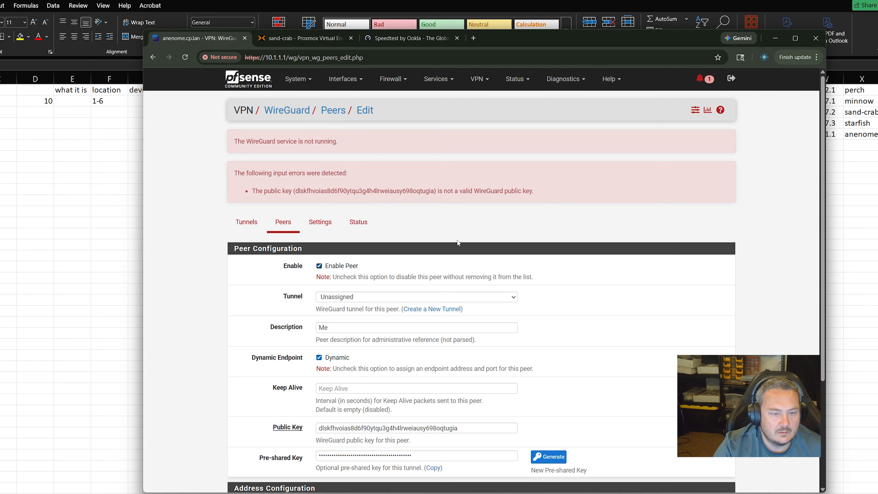
{"action": "scroll", "coordinate": [460, 243], "scroll_direction": "down", "scroll_amount": 2}
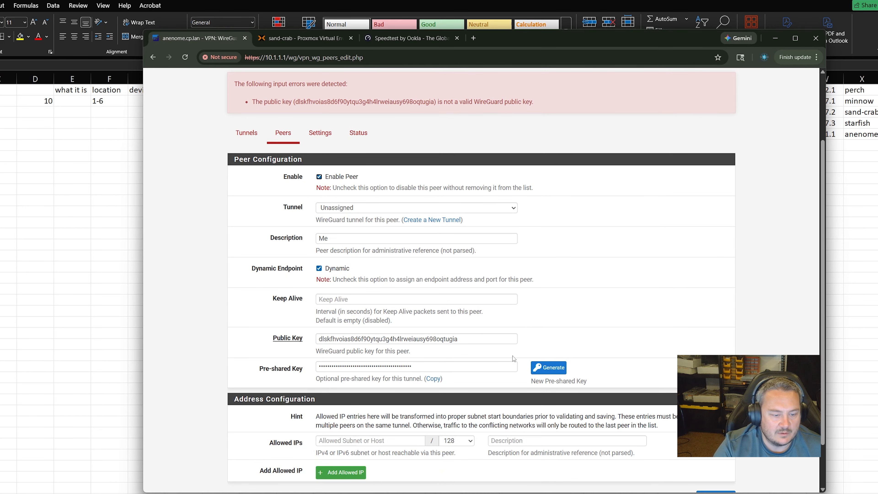
{"action": "left_click", "coordinate": [433, 379]}
{"action": "left_click_drag", "start_coordinate": [478, 339], "coordinate": [225, 337]}
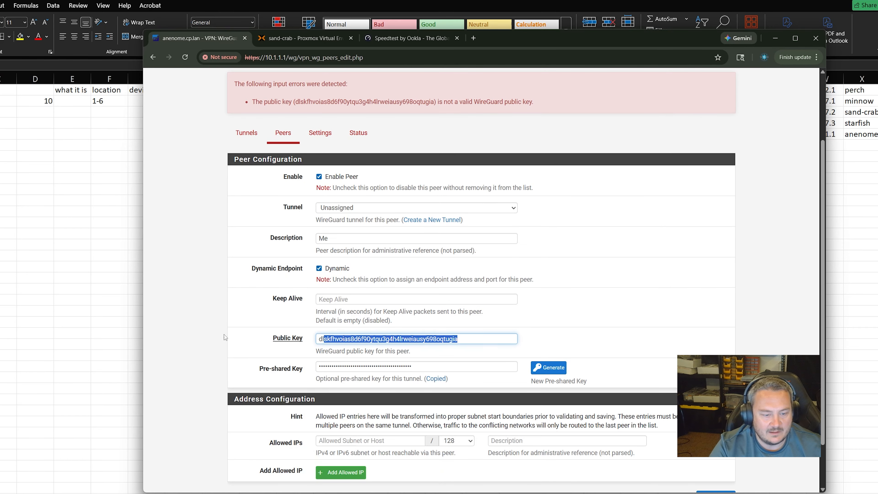
{"action": "key", "text": "ctrl+a"}
{"action": "type", "text": "n+kfMKyrur5TWas16VhDmgVSwYqUJlQlINPSHjwm2dM="}
Generate a fresh pre-shared key, confirm the overwrite, and save peer 'Me'
{"action": "left_click", "coordinate": [549, 368]}
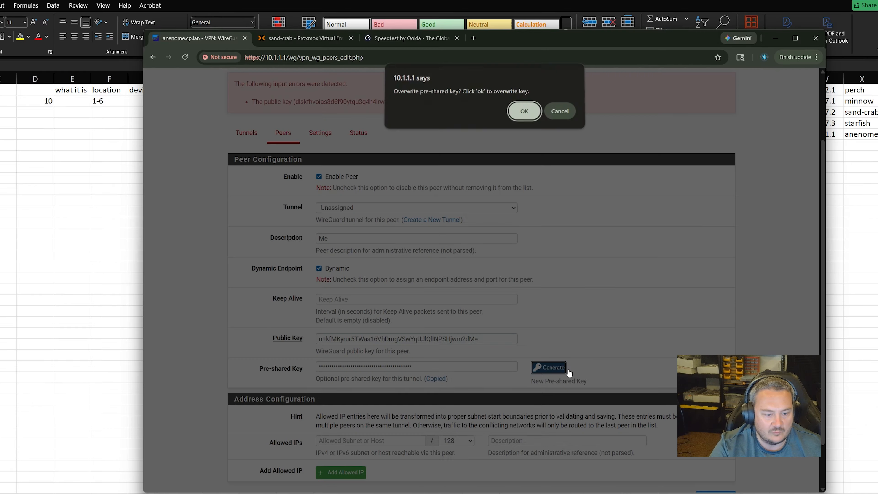
{"action": "left_click", "coordinate": [524, 110]}
{"action": "scroll", "coordinate": [709, 416], "scroll_direction": "down", "scroll_amount": 3}
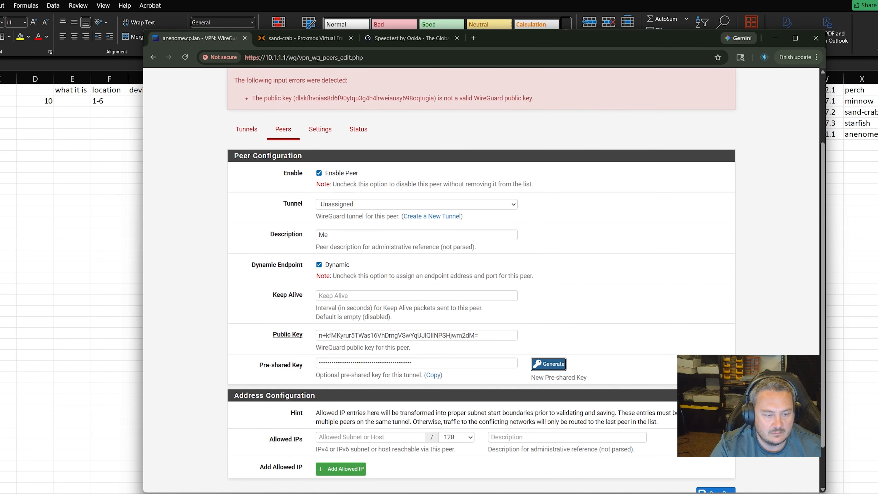
{"action": "left_click", "coordinate": [716, 442]}
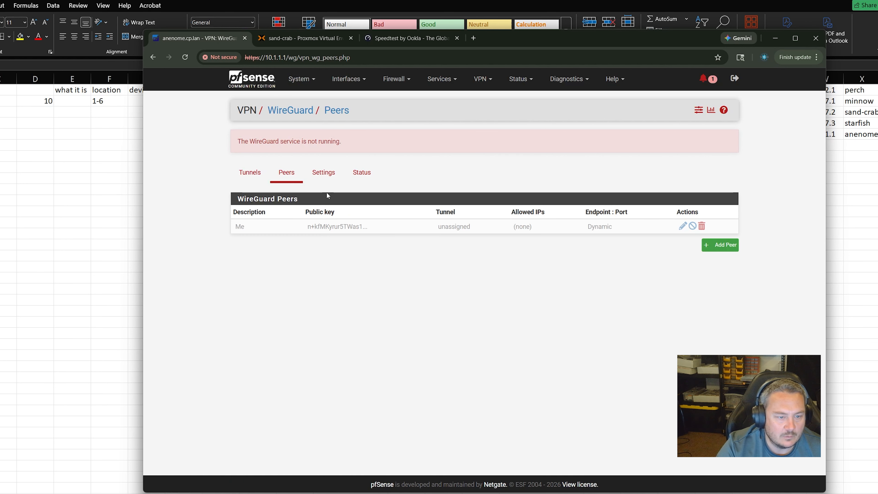
Enable WireGuard in Settings, save, and apply the pending changes from the Status page
{"action": "left_click", "coordinate": [322, 176]}
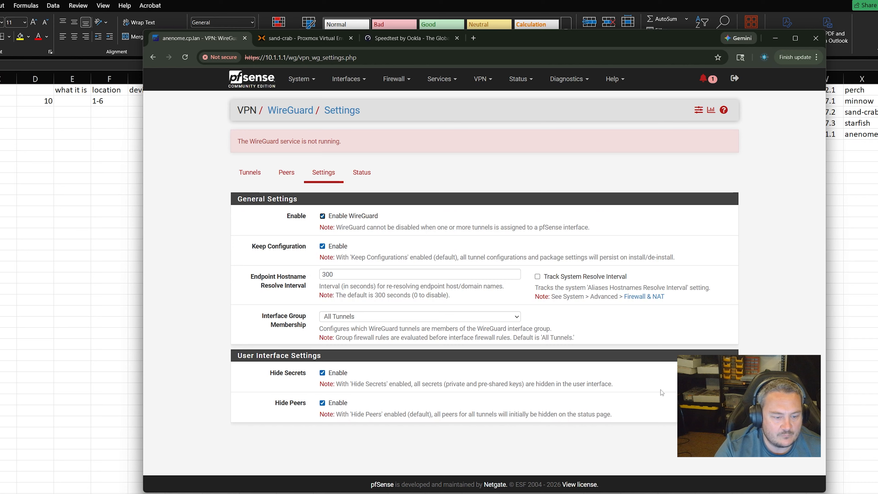
{"action": "left_click", "coordinate": [724, 435]}
{"action": "left_click", "coordinate": [364, 196]}
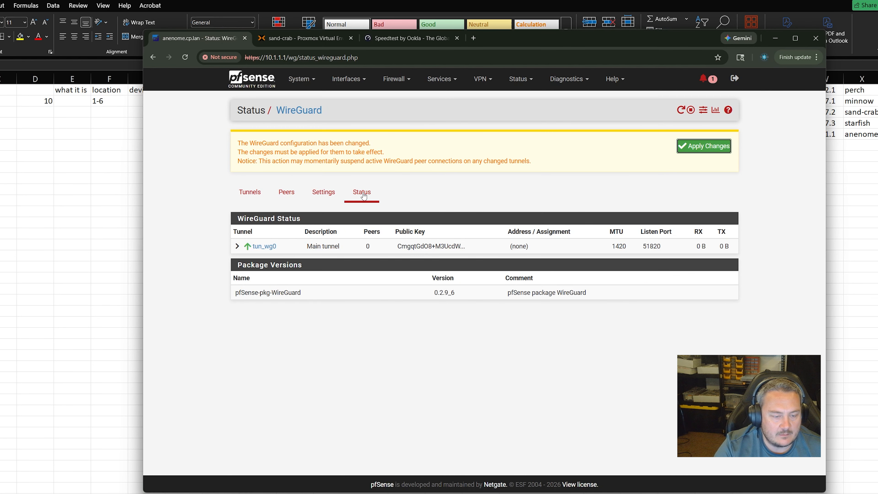
{"action": "left_click", "coordinate": [709, 148]}
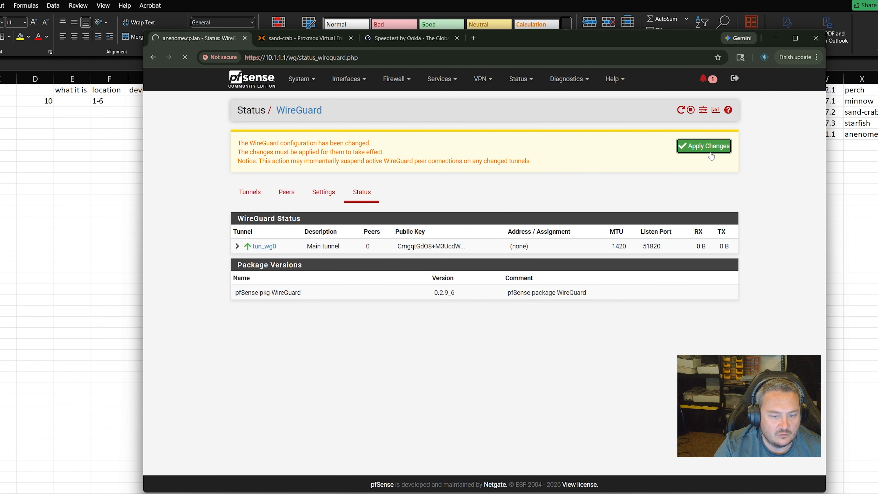